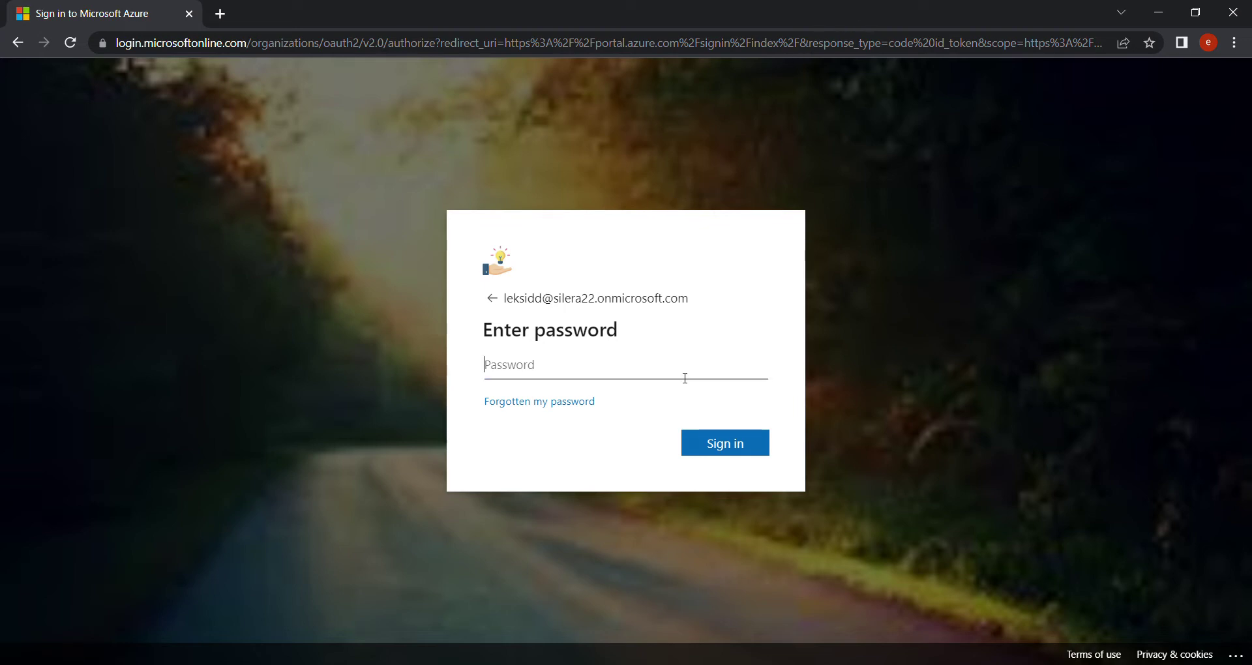
# Go to compliance.microsoft.com in the browser
pyautogui.click(579, 50)
pyautogui.write('c')
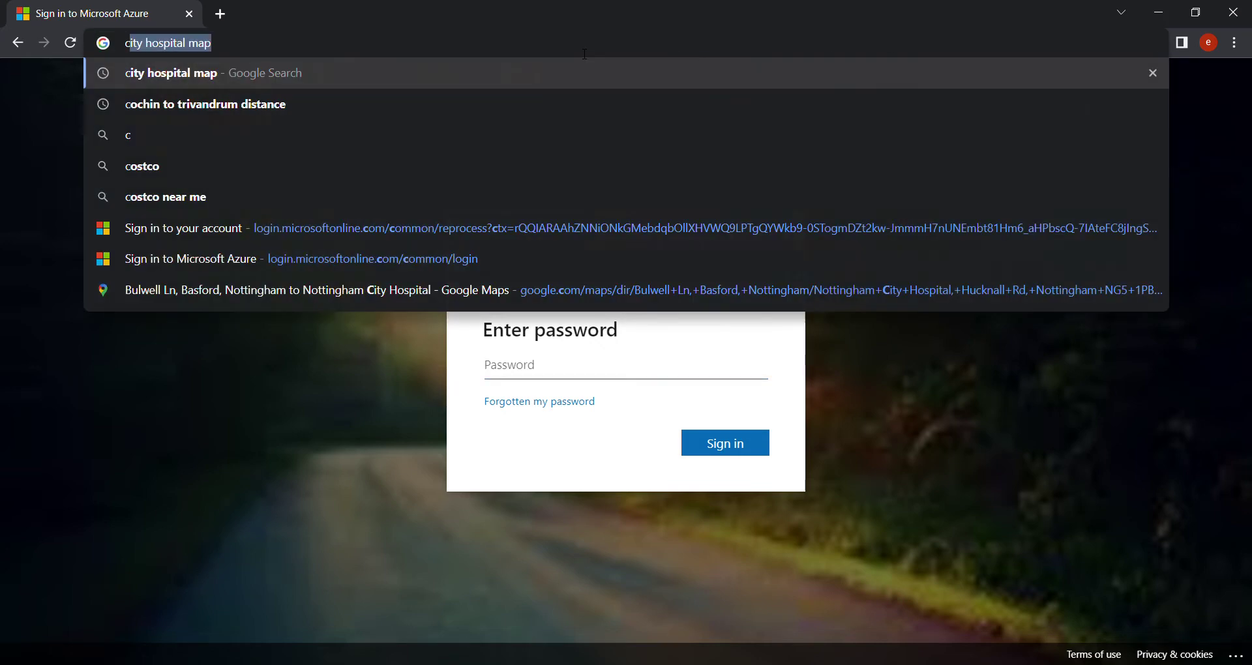
pyautogui.write('ompliance')
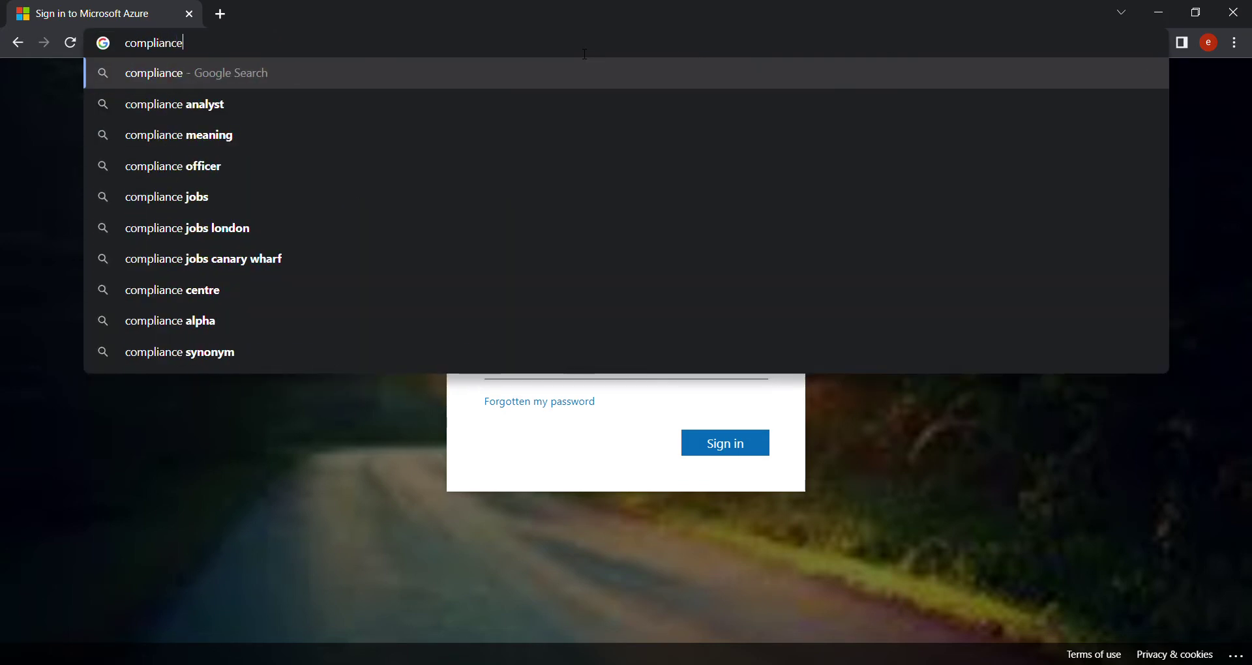
pyautogui.write('.mic')
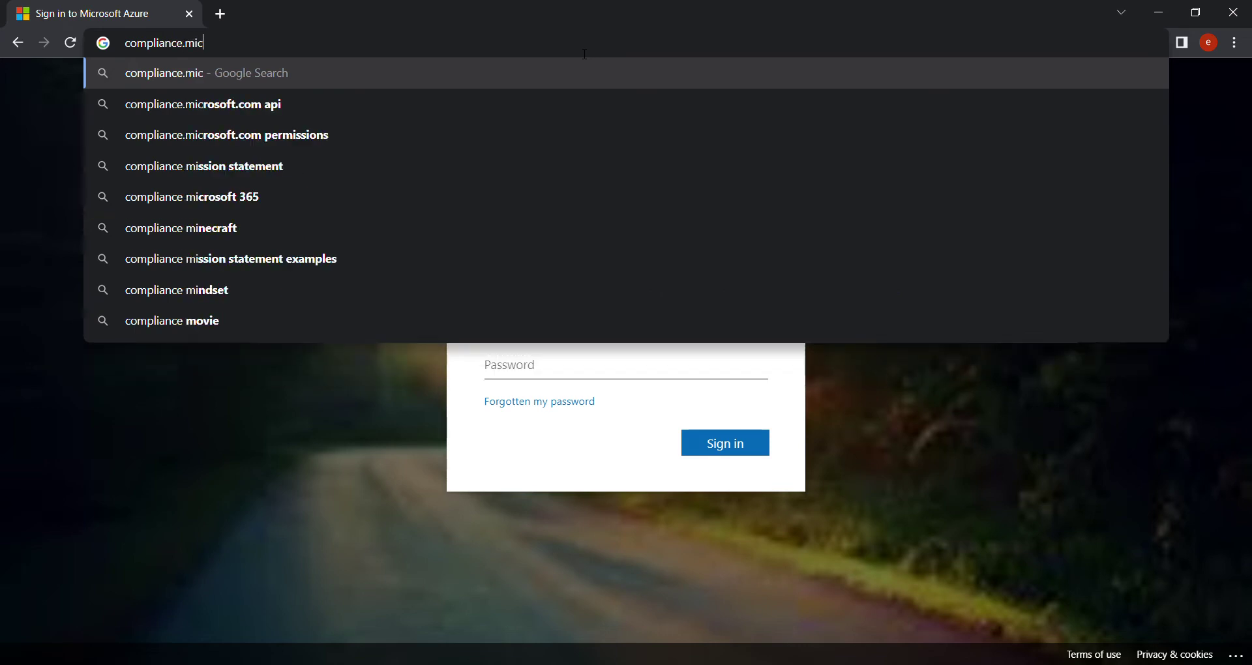
pyautogui.write('rosoft.com')
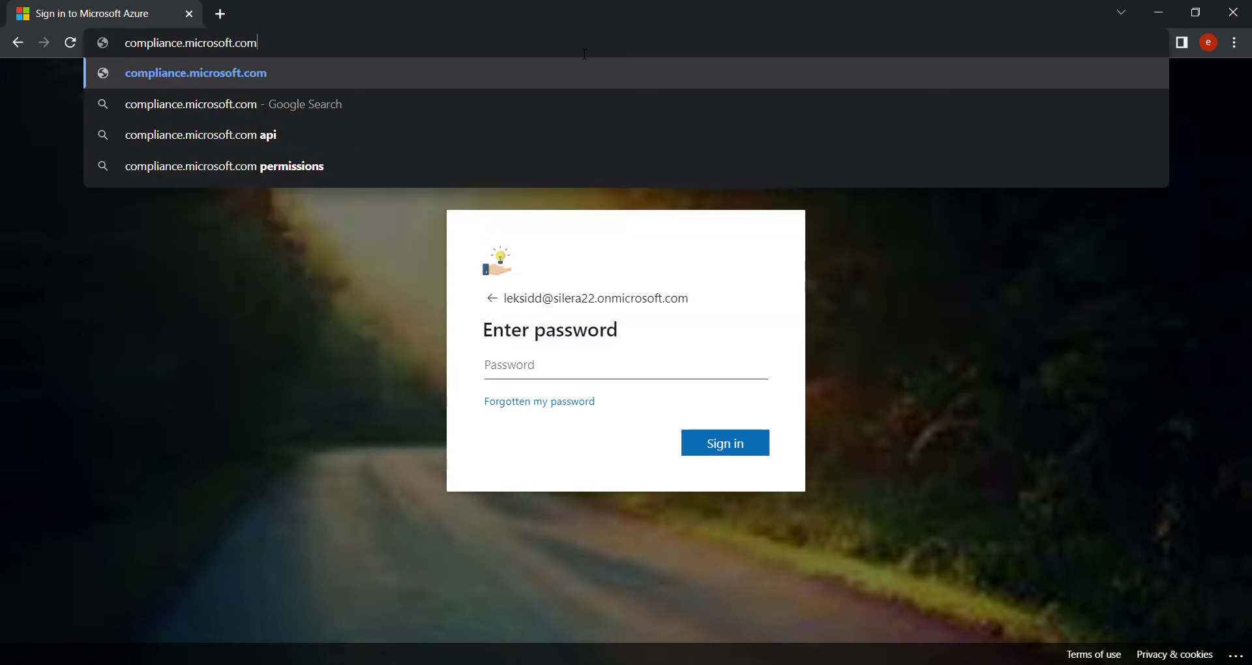
pyautogui.press('Return')
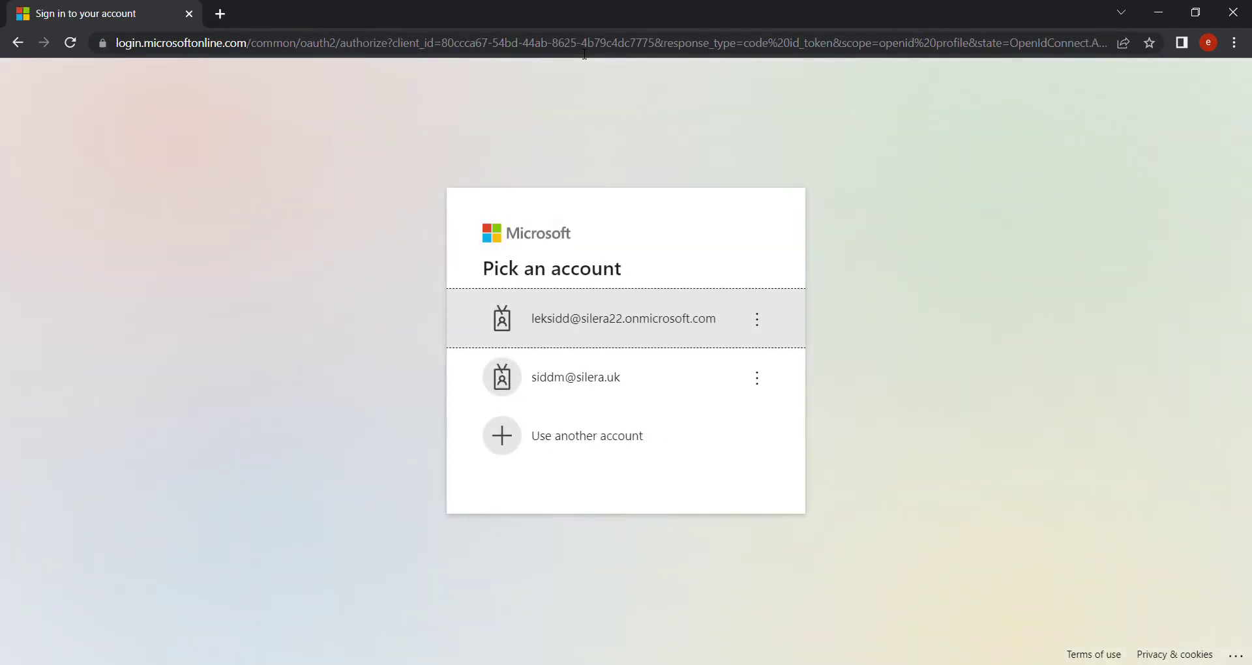
# Sign in with the first listed account and its password, choosing to stay signed in
pyautogui.click(646, 331)
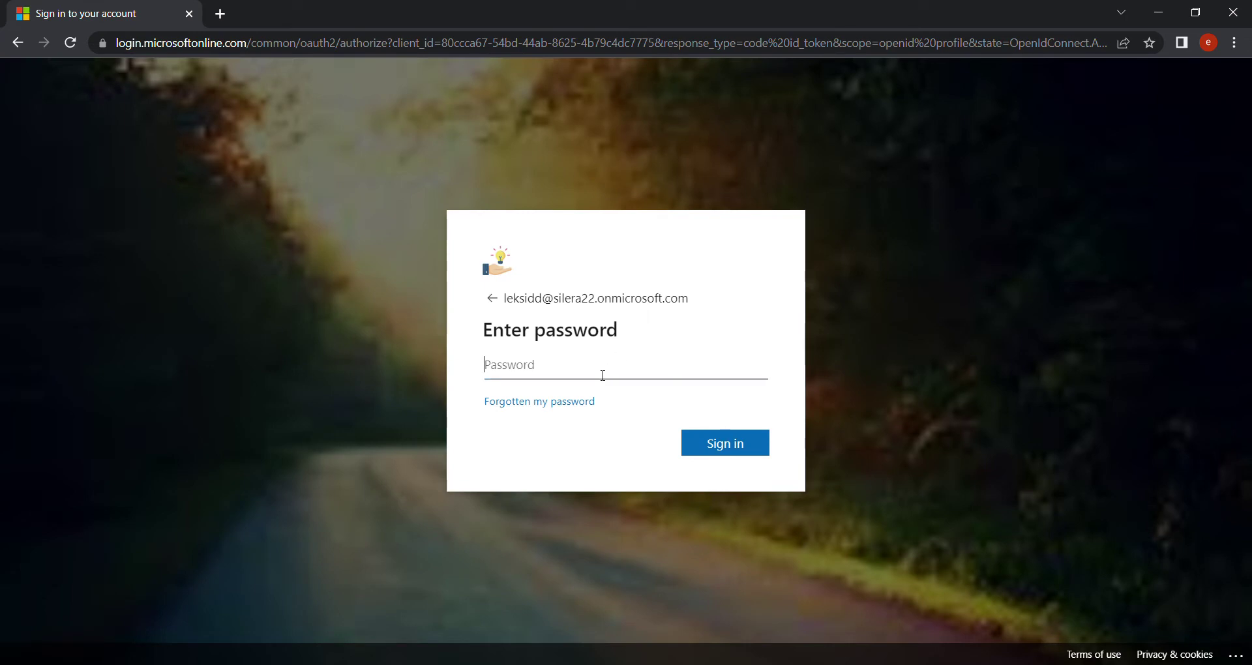
pyautogui.write('••••')
pyautogui.press('BackSpace')
pyautogui.press('BackSpace')
pyautogui.press('BackSpace')
pyautogui.write('••••••••••••••••')
pyautogui.press('Return')
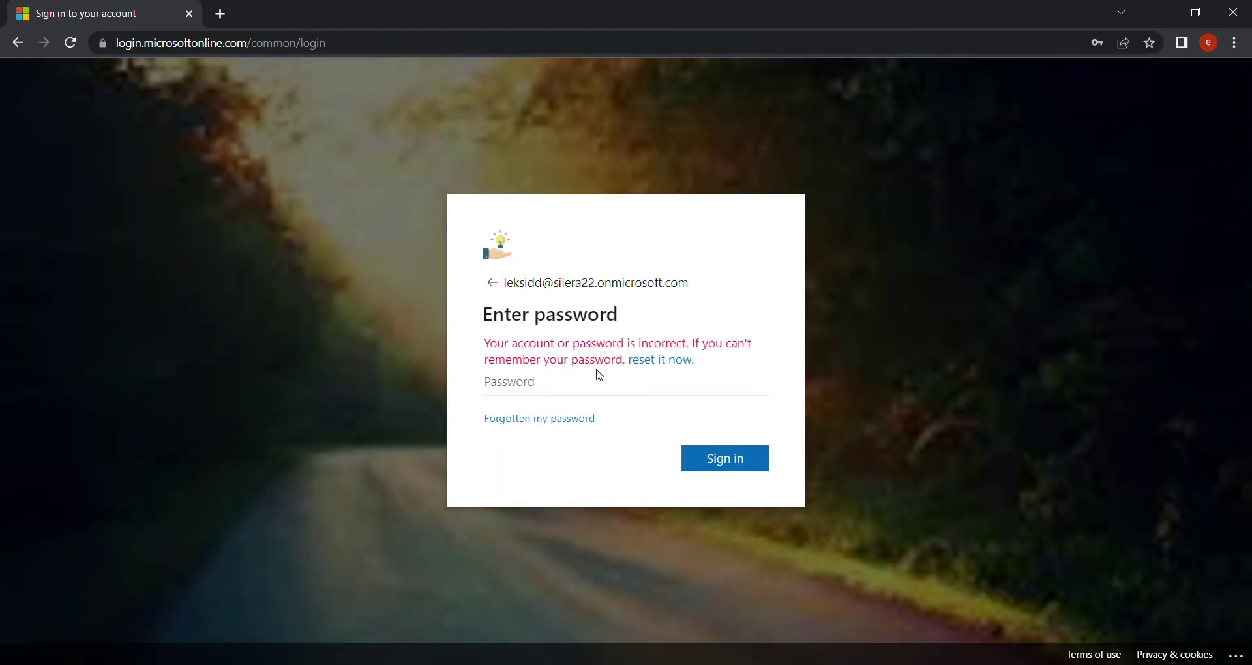
pyautogui.write('**************')
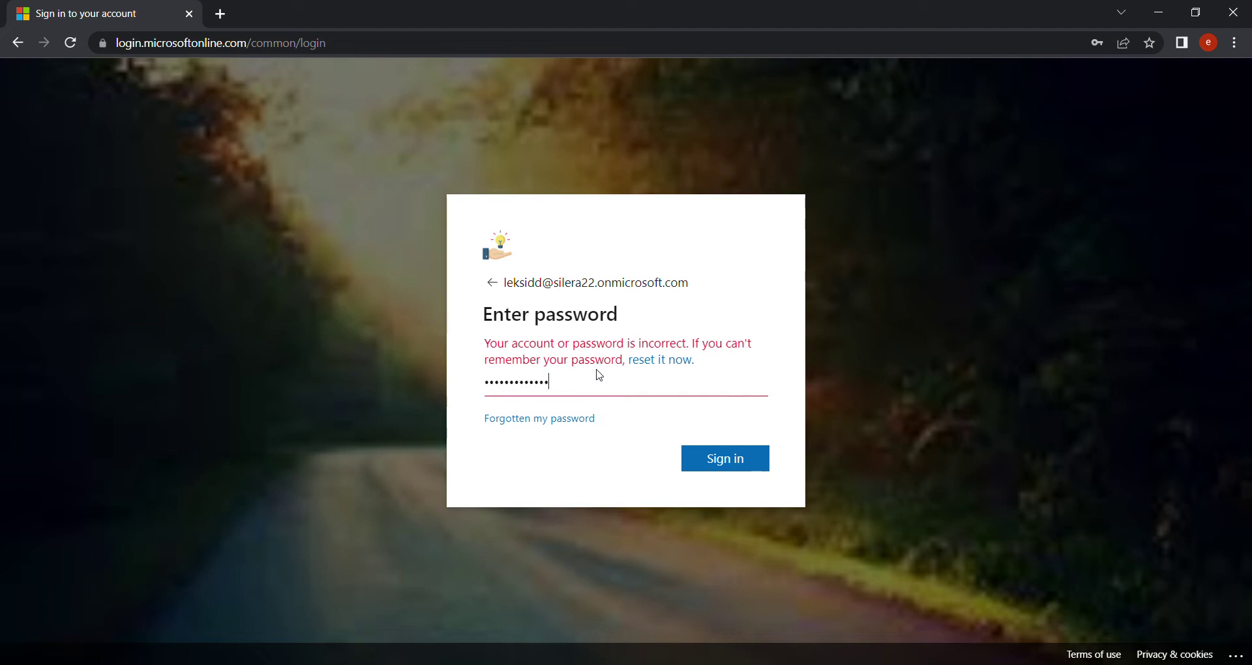
pyautogui.press('Return')
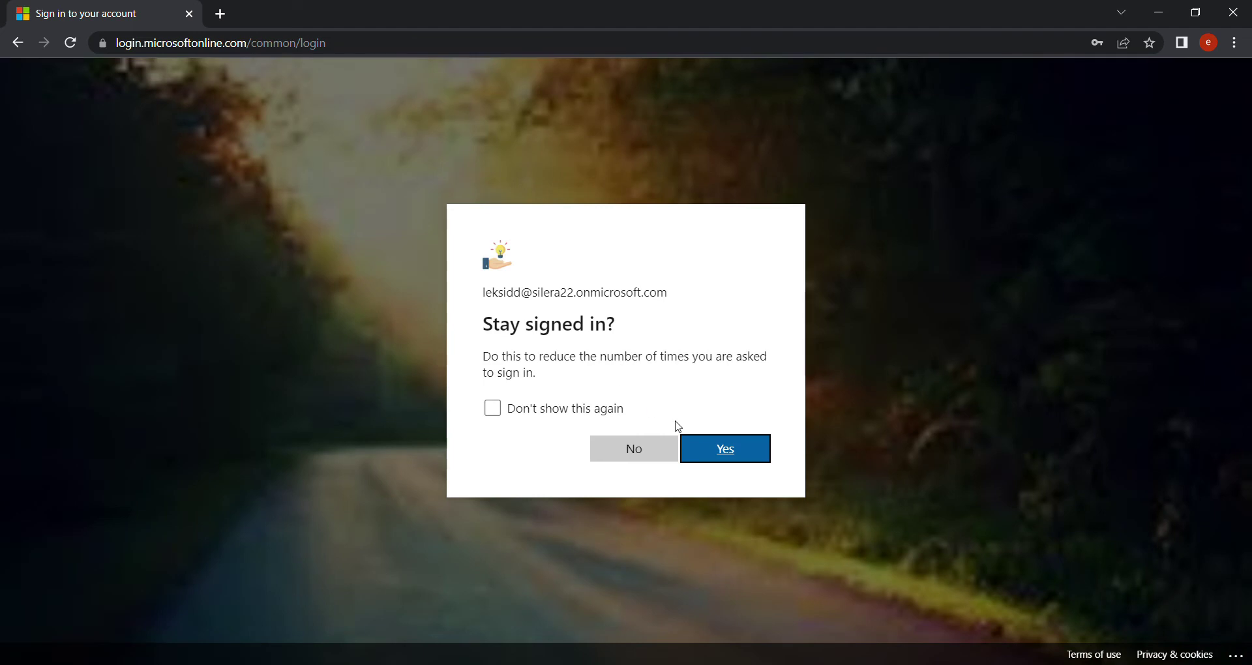
pyautogui.click(728, 451)
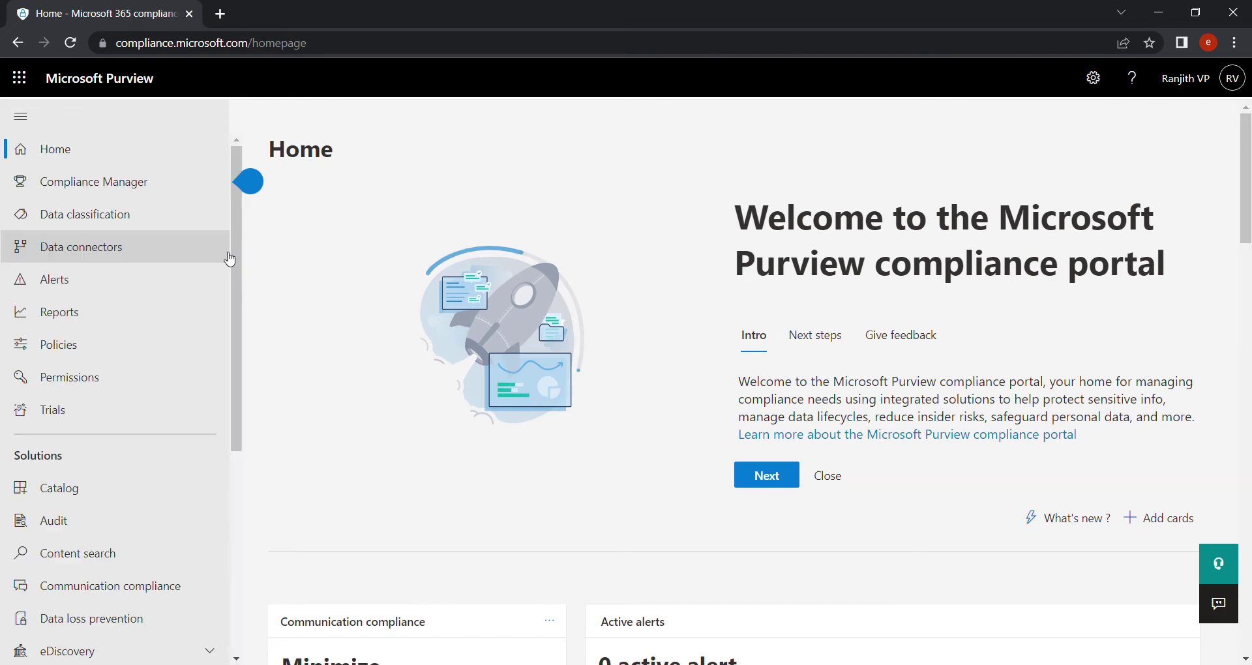
# Open the Labels list under Information protection and start creating a new sensitivity label
pyautogui.moveTo(237, 266); pyautogui.dragTo(241, 453)
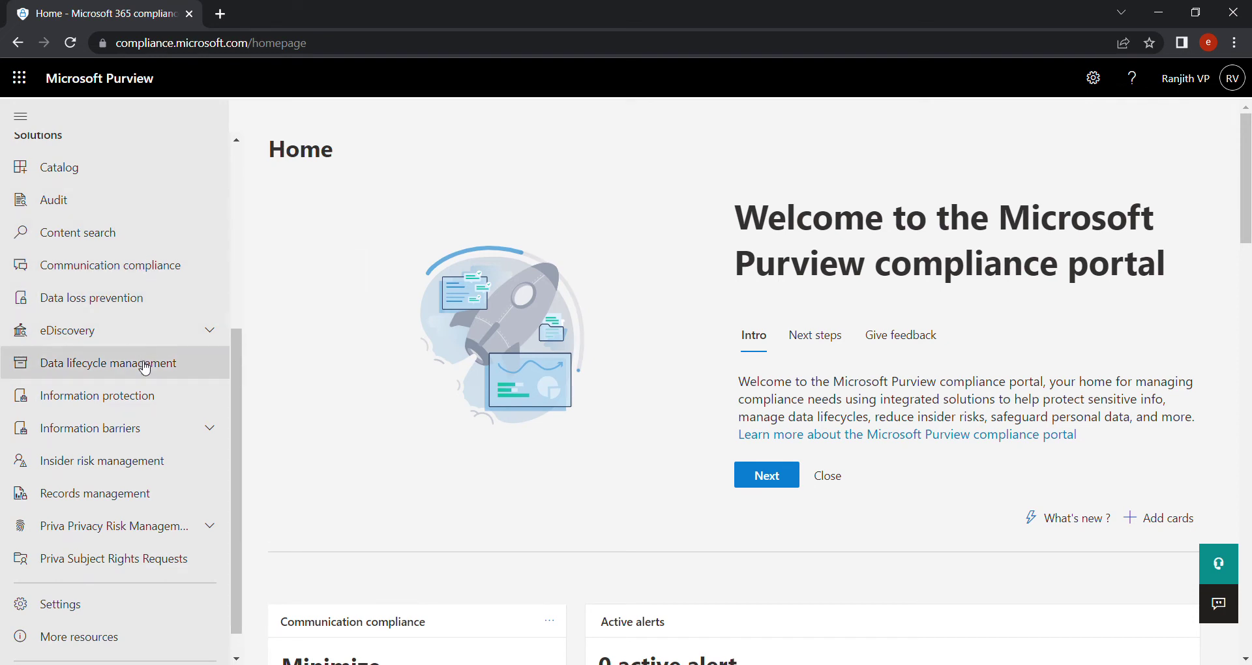
pyautogui.click(112, 397)
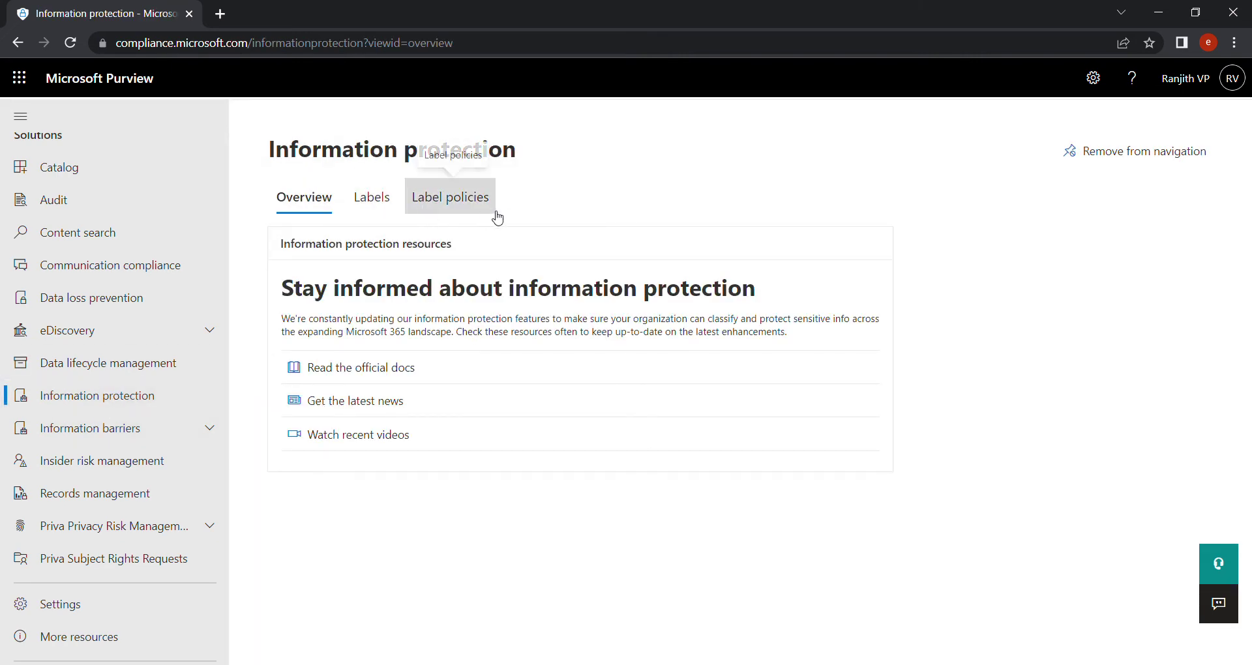
pyautogui.click(379, 205)
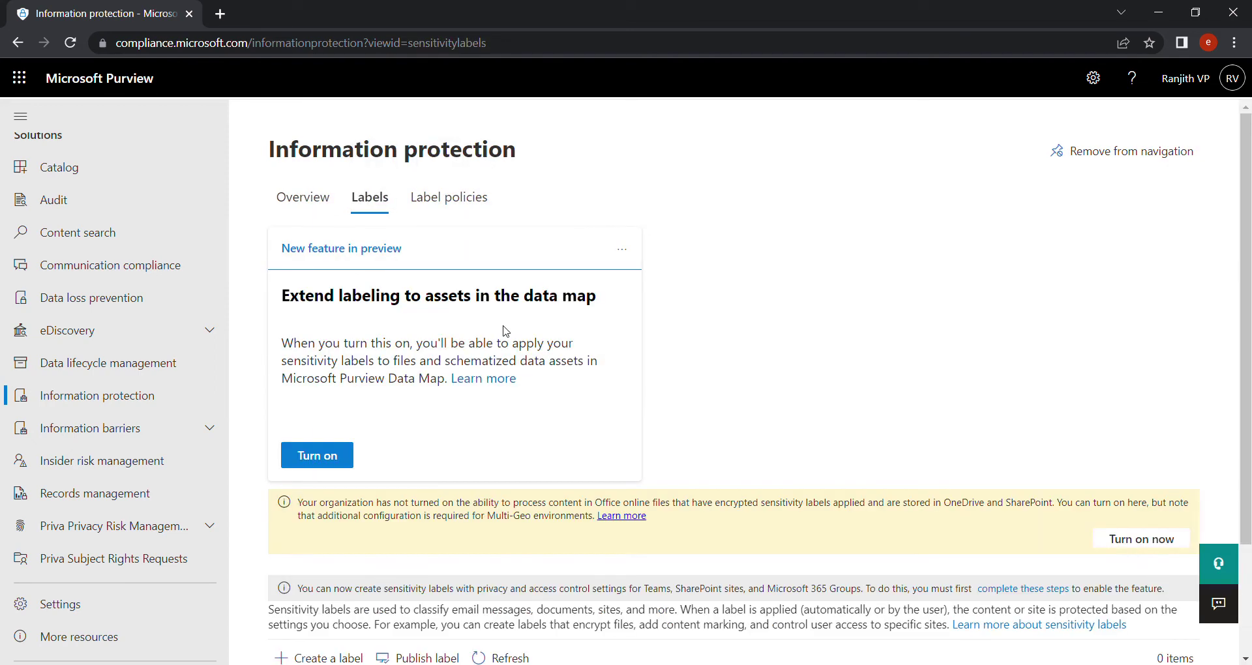
pyautogui.scroll(-3, 1250, 192)
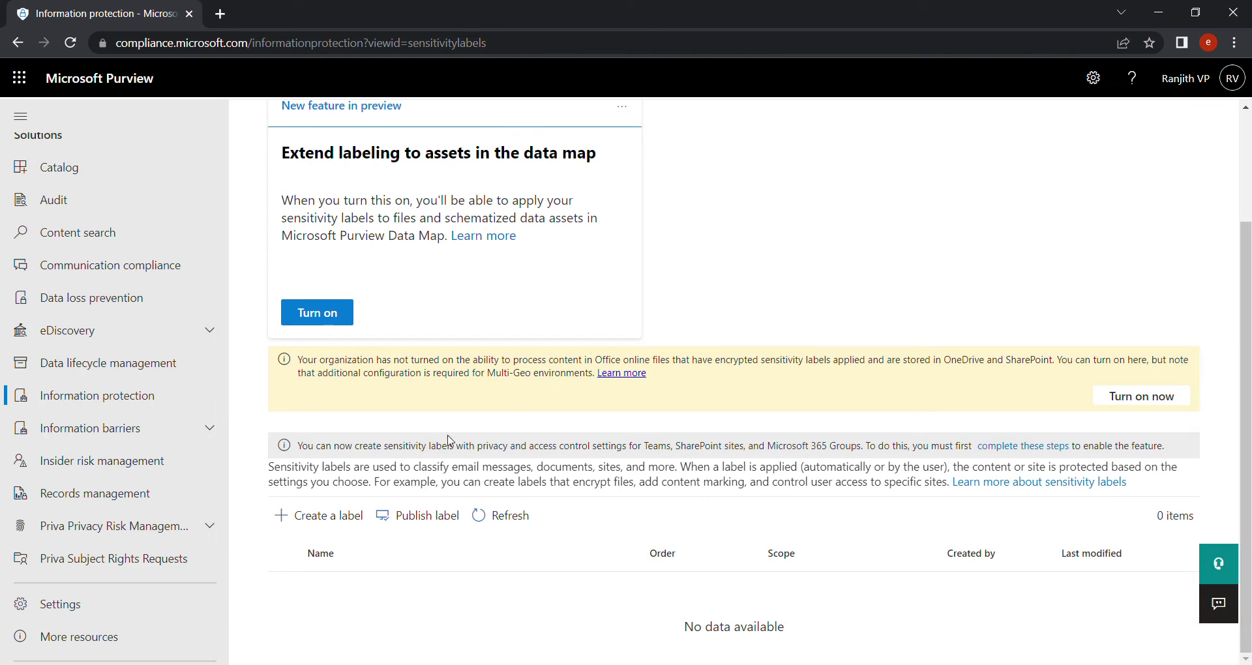
pyautogui.click(319, 516)
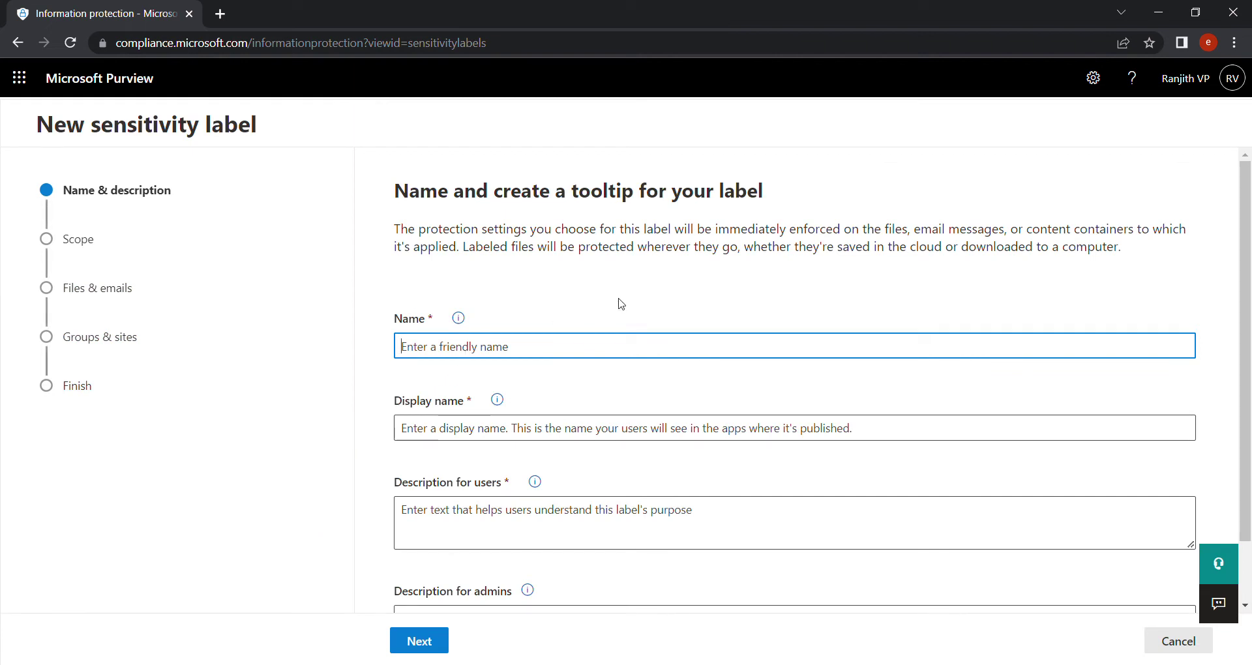
# Name the label SileraSensitivityLabelEmailFile, correcting the mistyped name
pyautogui.write('Silera')
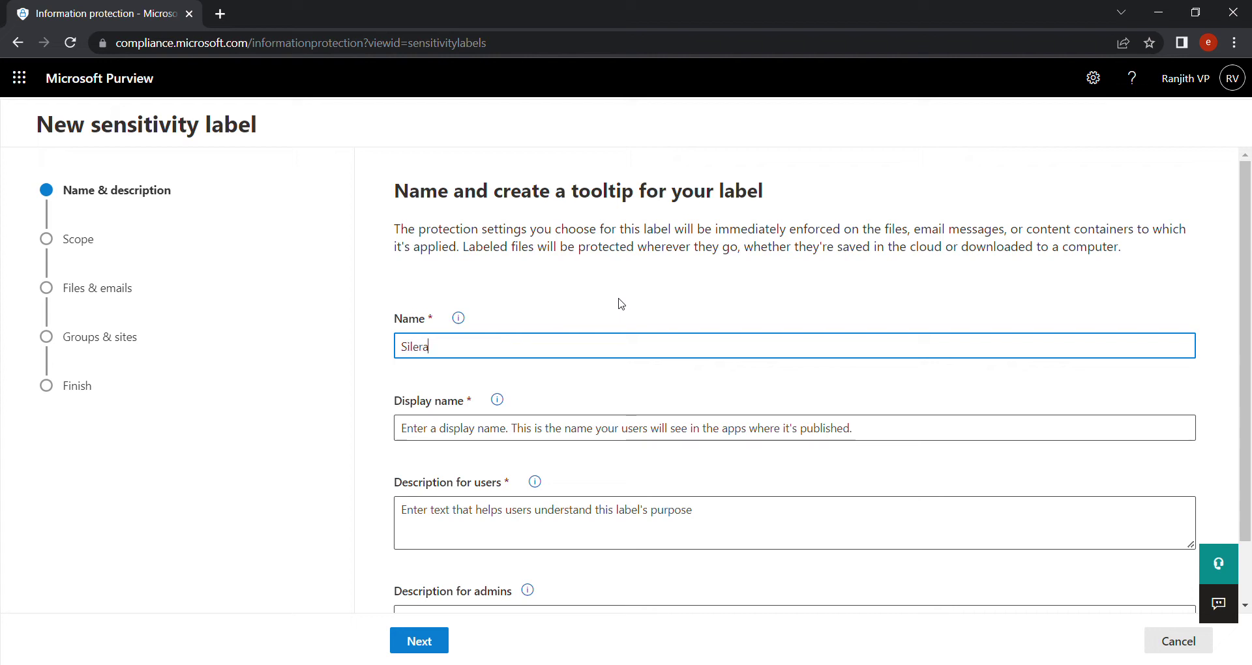
pyautogui.write('fileemailSensitivityLab')
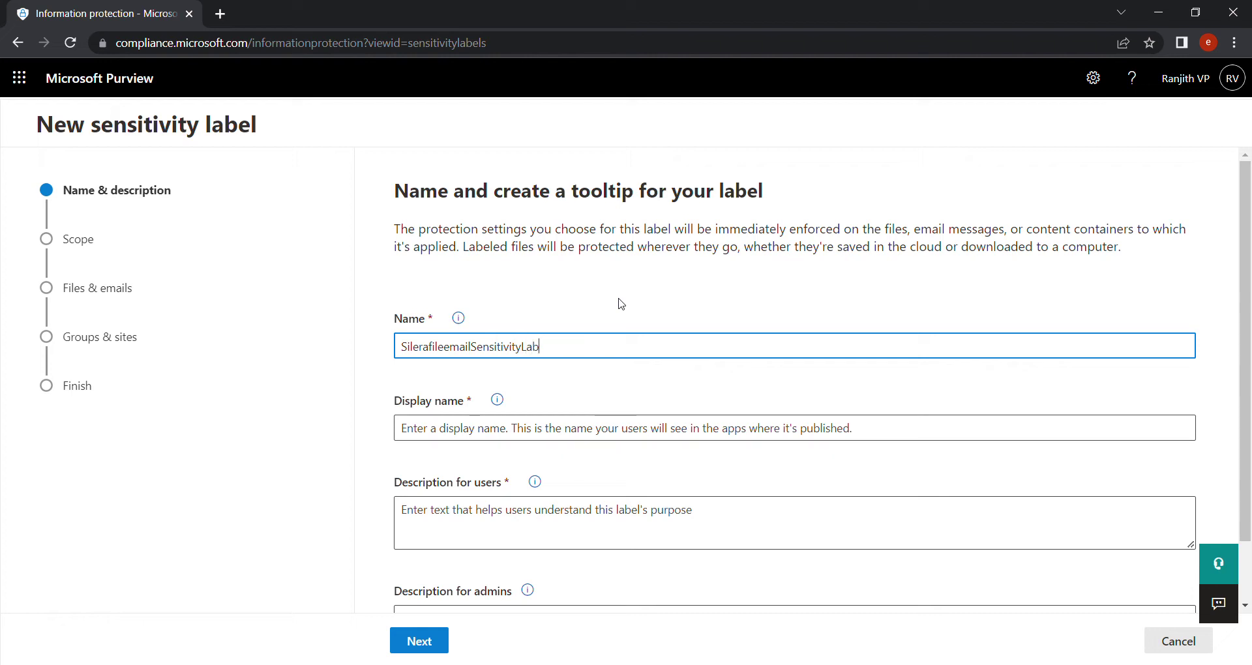
pyautogui.write('el')
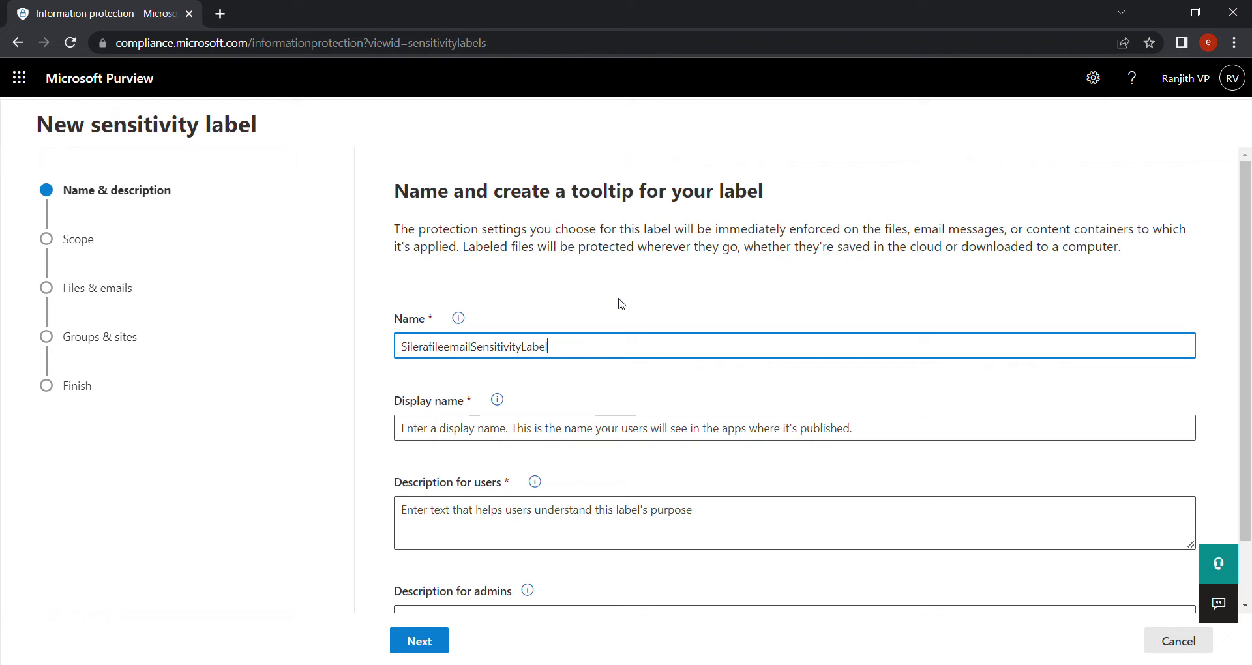
pyautogui.click(479, 352)
pyautogui.press('BackSpace')
pyautogui.press('BackSpace')
pyautogui.press('BackSpace')
pyautogui.press('BackSpace')
pyautogui.press('BackSpace')
pyautogui.press('BackSpace')
pyautogui.press('BackSpace')
pyautogui.press('BackSpace')
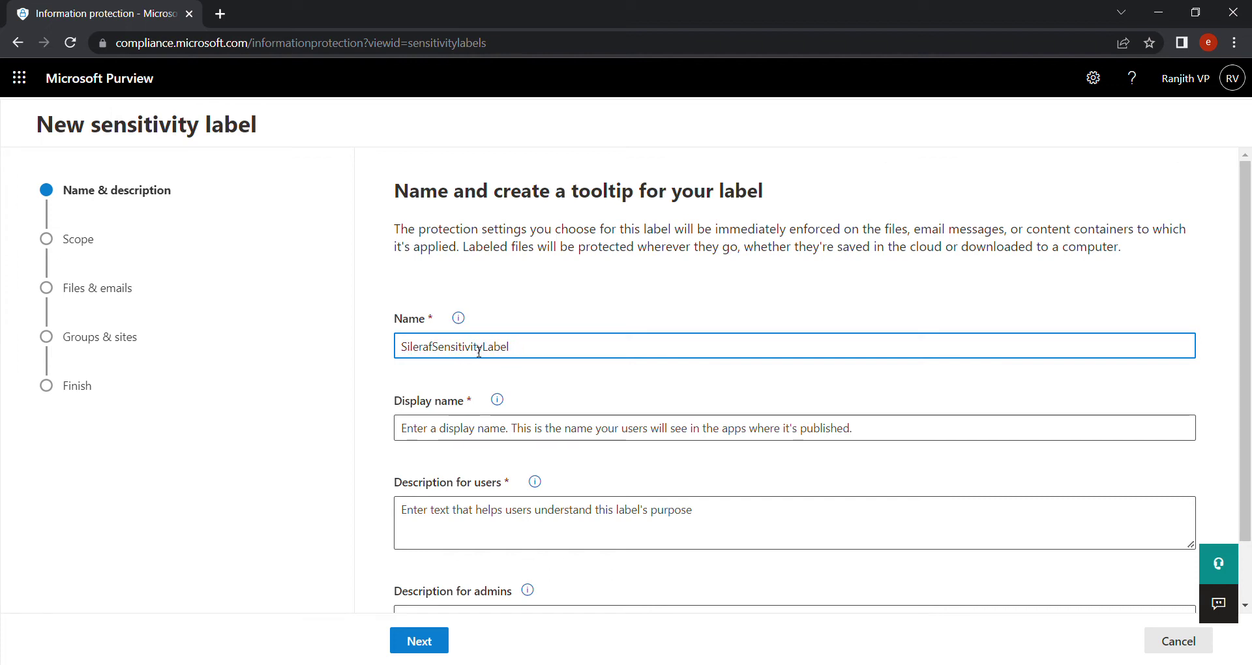
pyautogui.press('BackSpace')
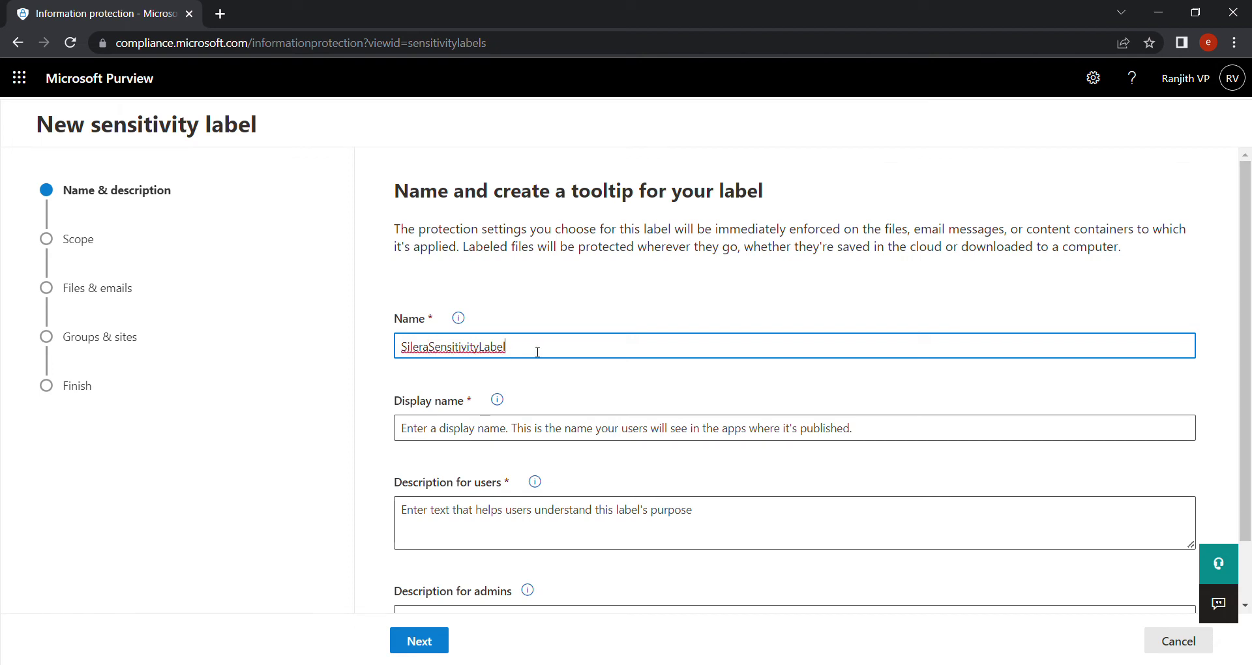
pyautogui.write('F')
pyautogui.write('mailFile')
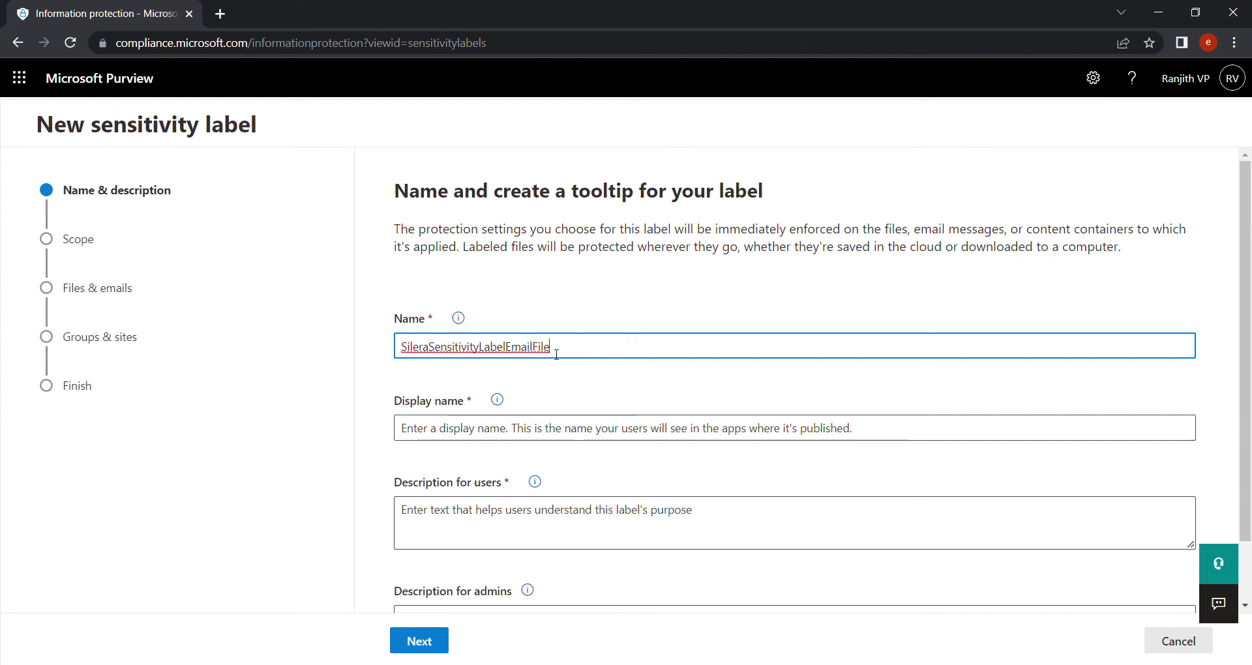
# Copy the label name into Display name, Description for users and Description for admins
pyautogui.moveTo(554, 351); pyautogui.dragTo(394, 355)
pyautogui.hotkey('ctrl', 'c')
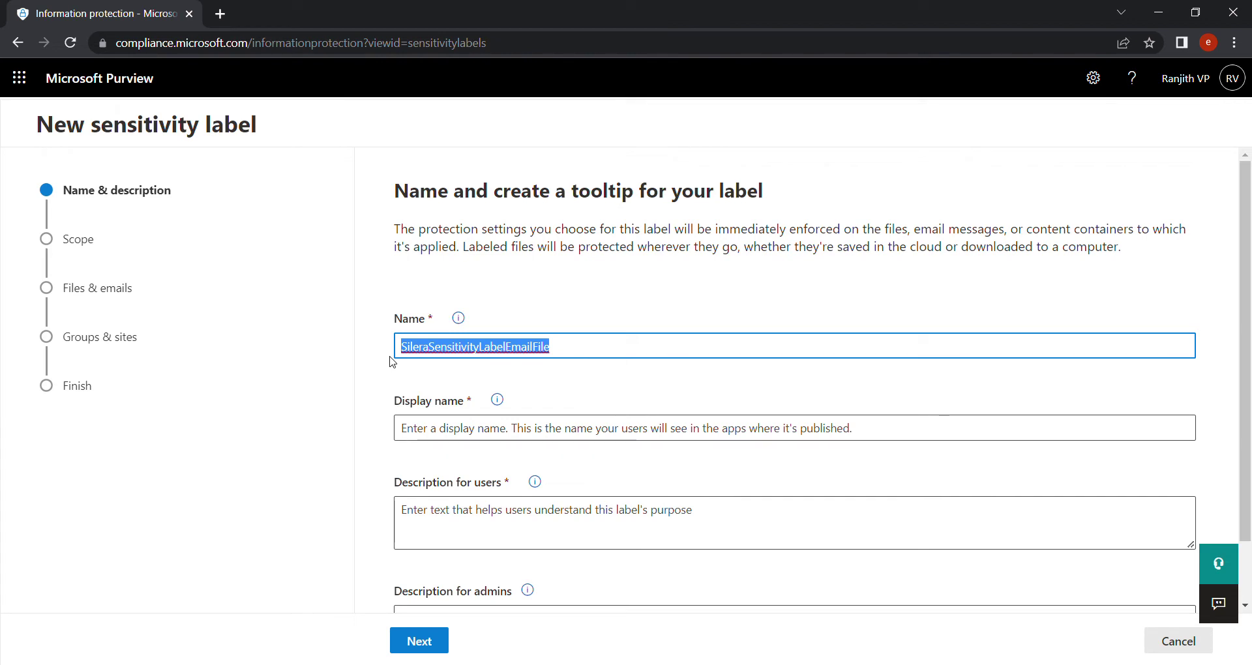
pyautogui.click(473, 438)
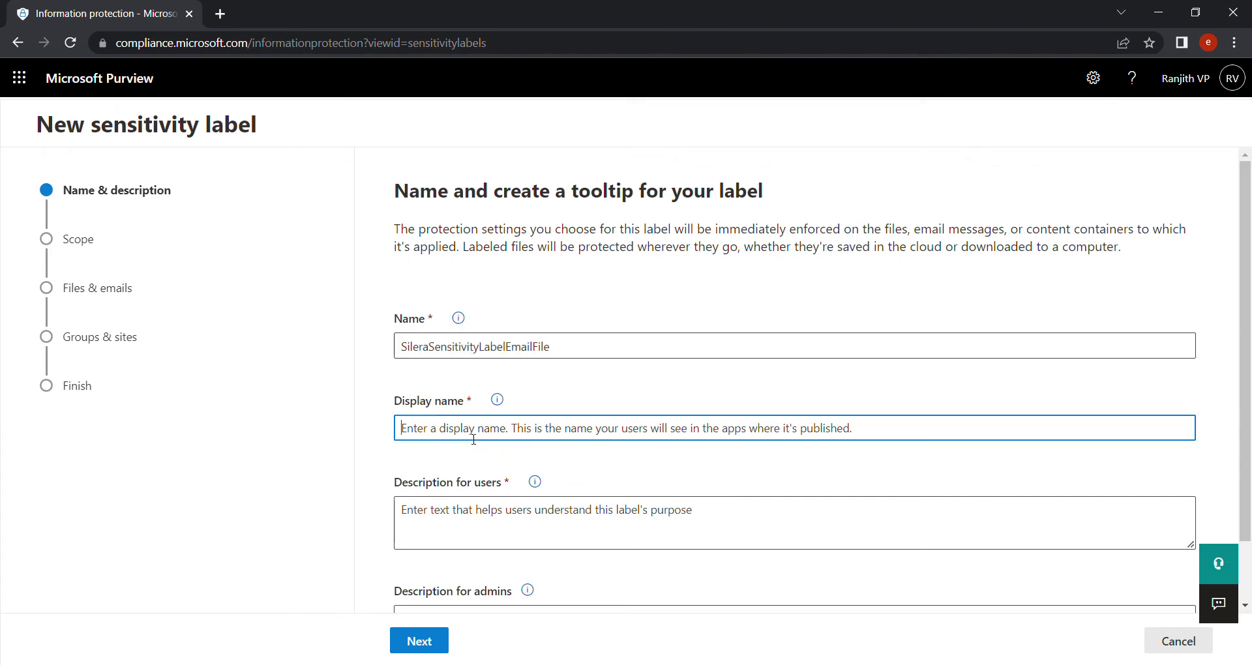
pyautogui.hotkey('ctrl', 'v')
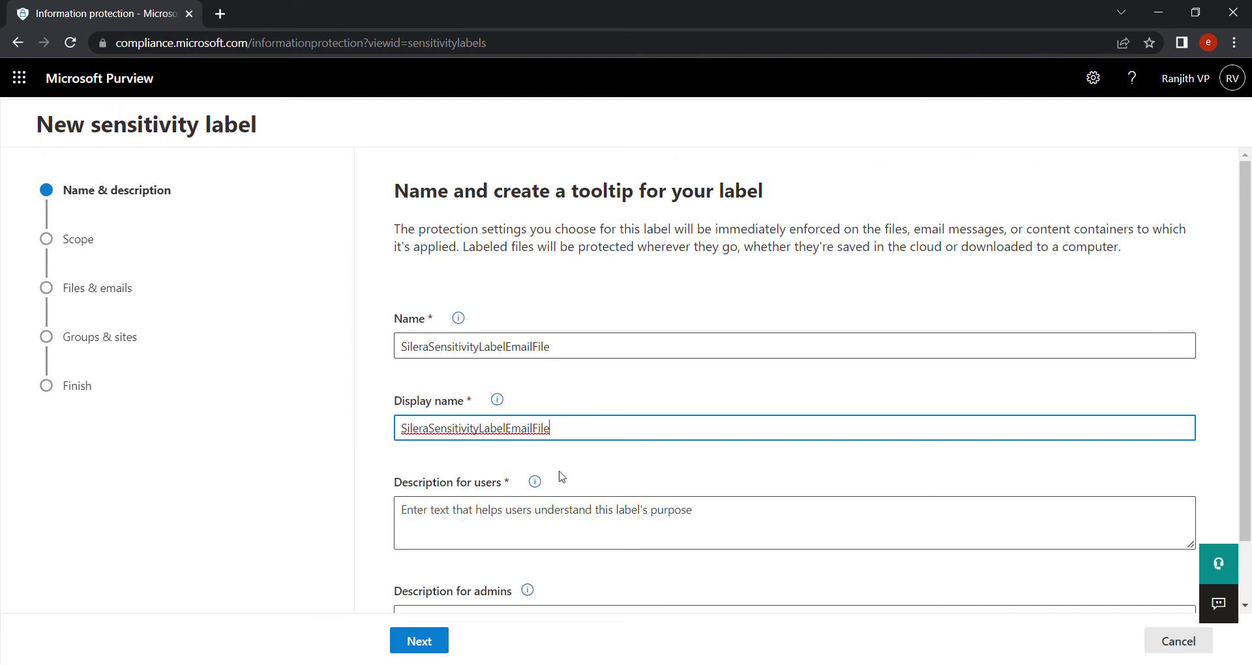
pyautogui.click(509, 516)
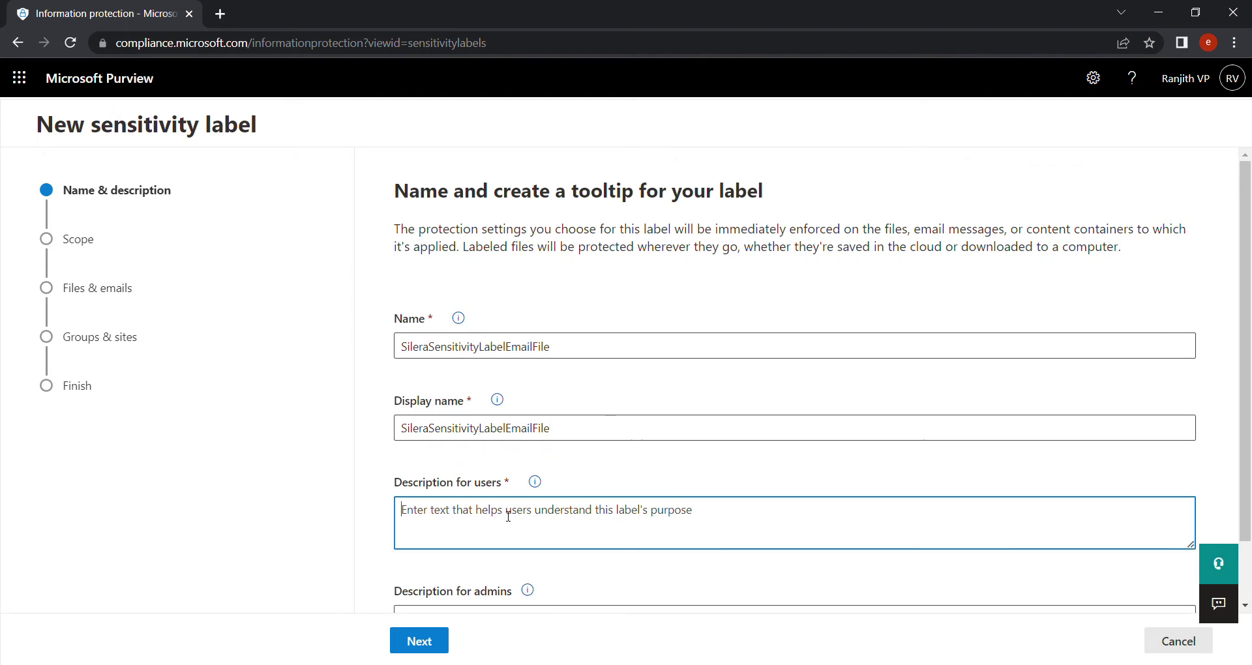
pyautogui.hotkey('ctrl', 'v')
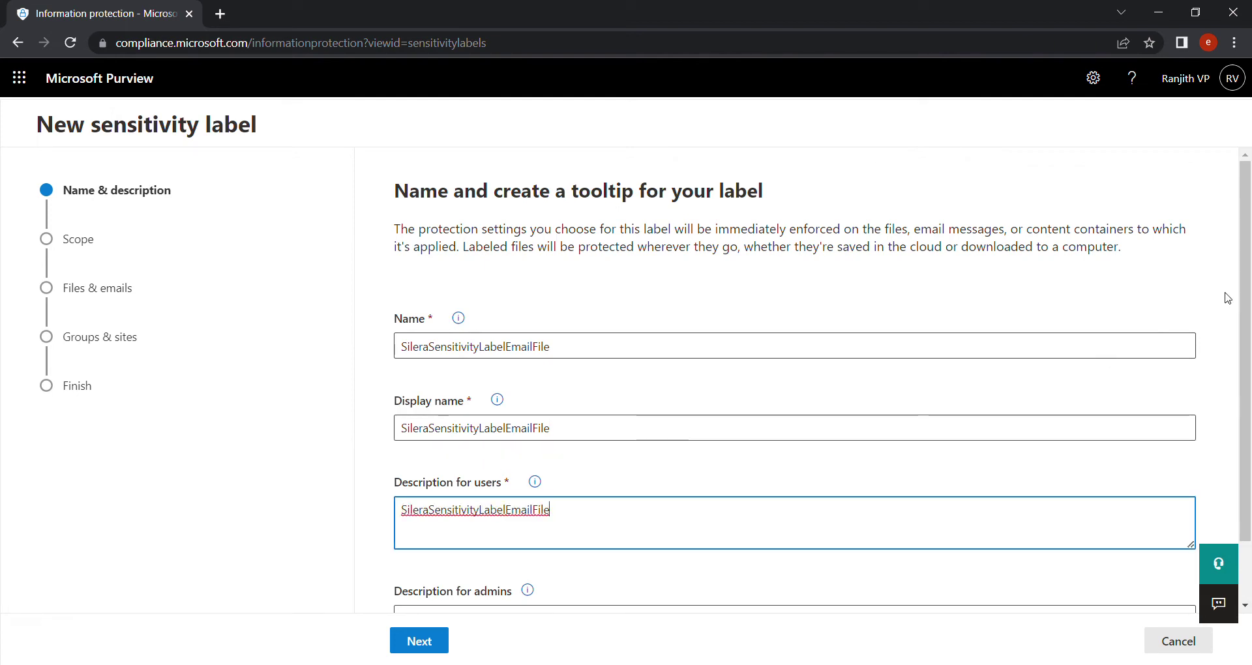
pyautogui.moveTo(1247, 281); pyautogui.dragTo(1250, 382)
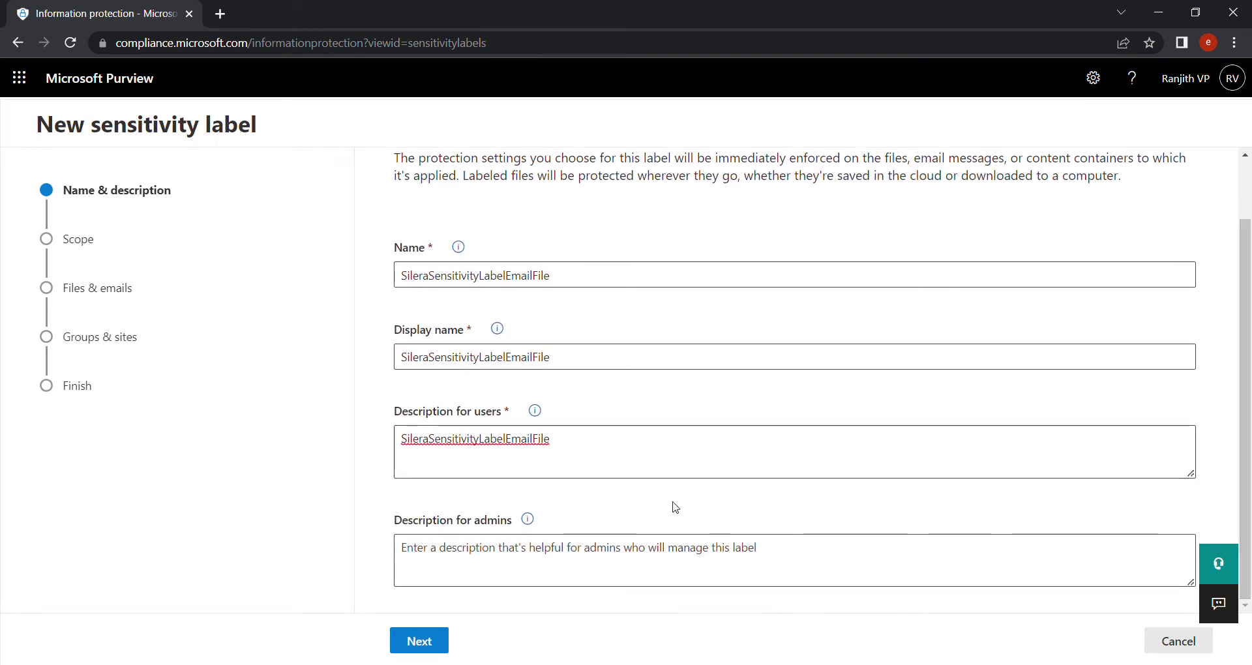
pyautogui.click(537, 550)
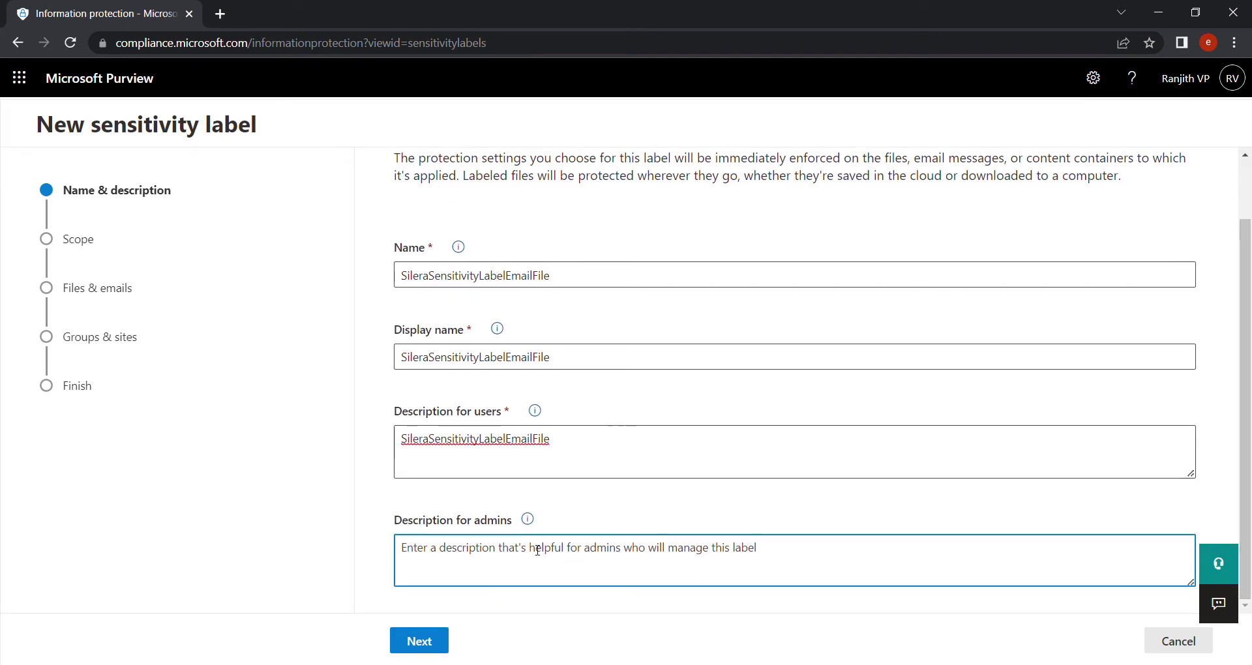
pyautogui.hotkey('ctrl', 'v')
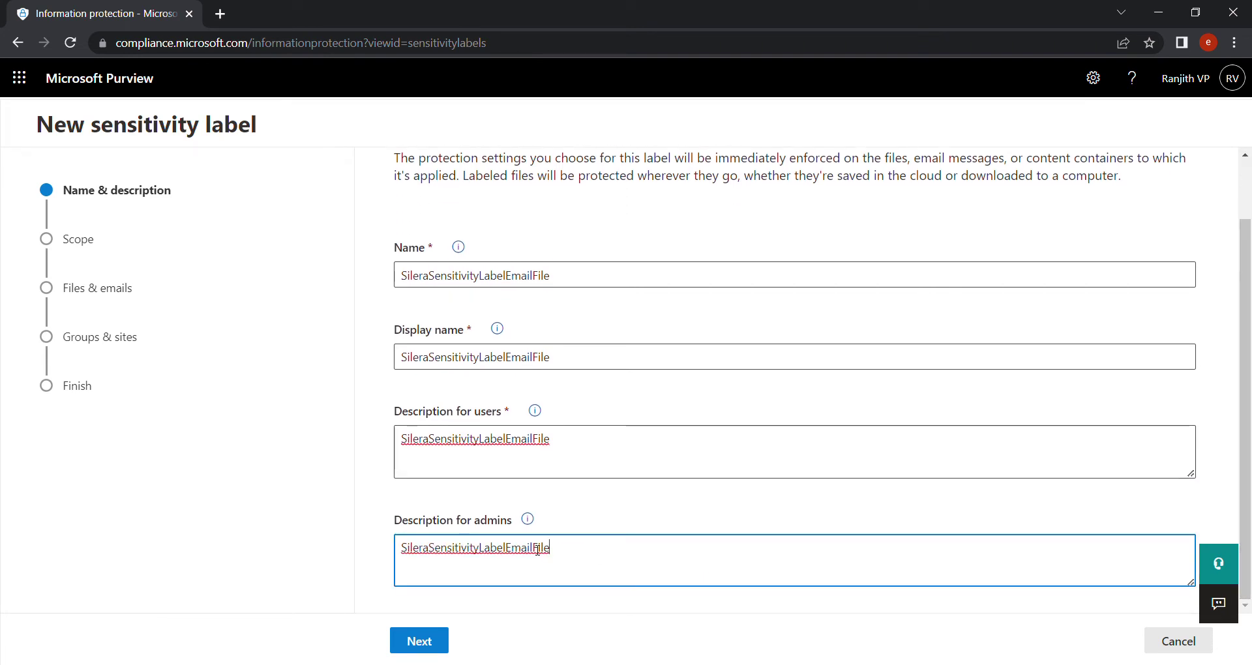
# Keep the label scope as Files & emails and continue to protection settings
pyautogui.click(432, 640)
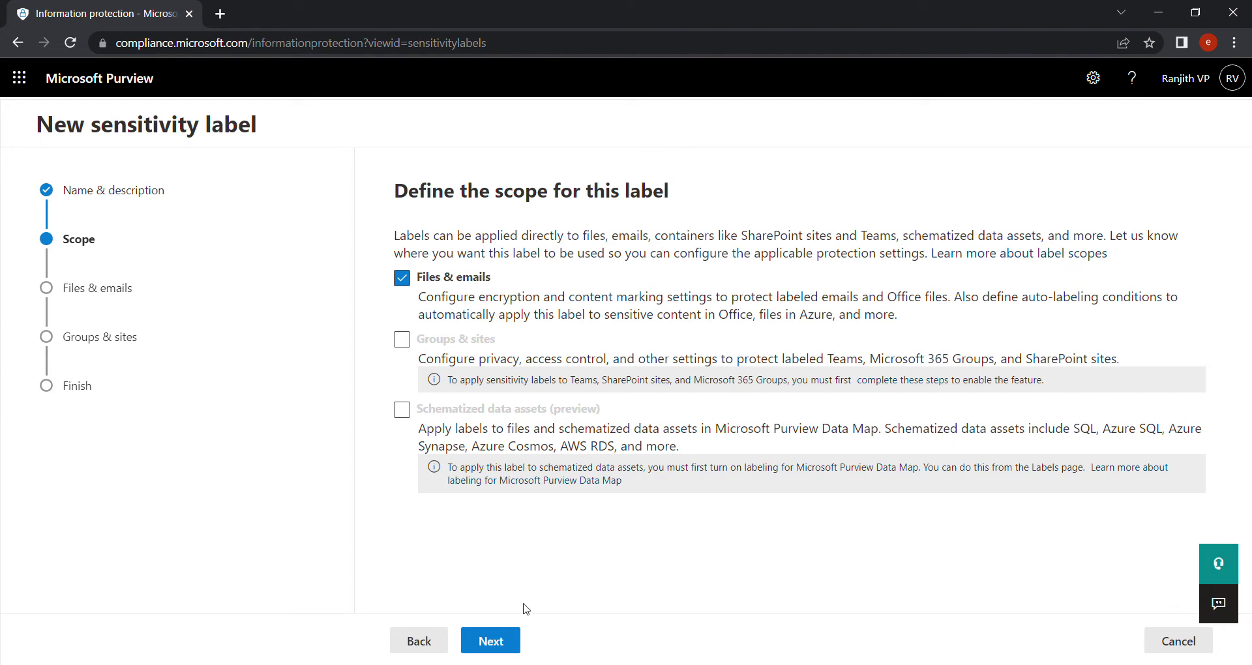
pyautogui.click(502, 645)
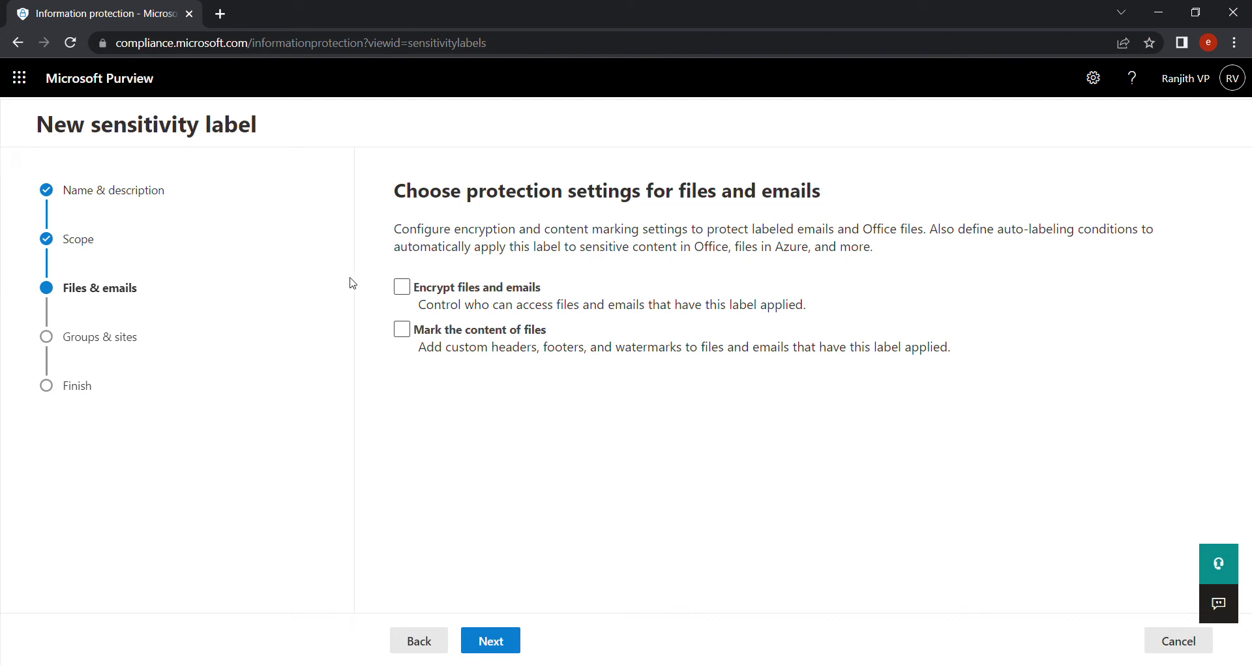
# Enable Encrypt files and emails and Mark the content of files
pyautogui.click(411, 290)
pyautogui.click(412, 290)
pyautogui.click(413, 338)
pyautogui.click(492, 642)
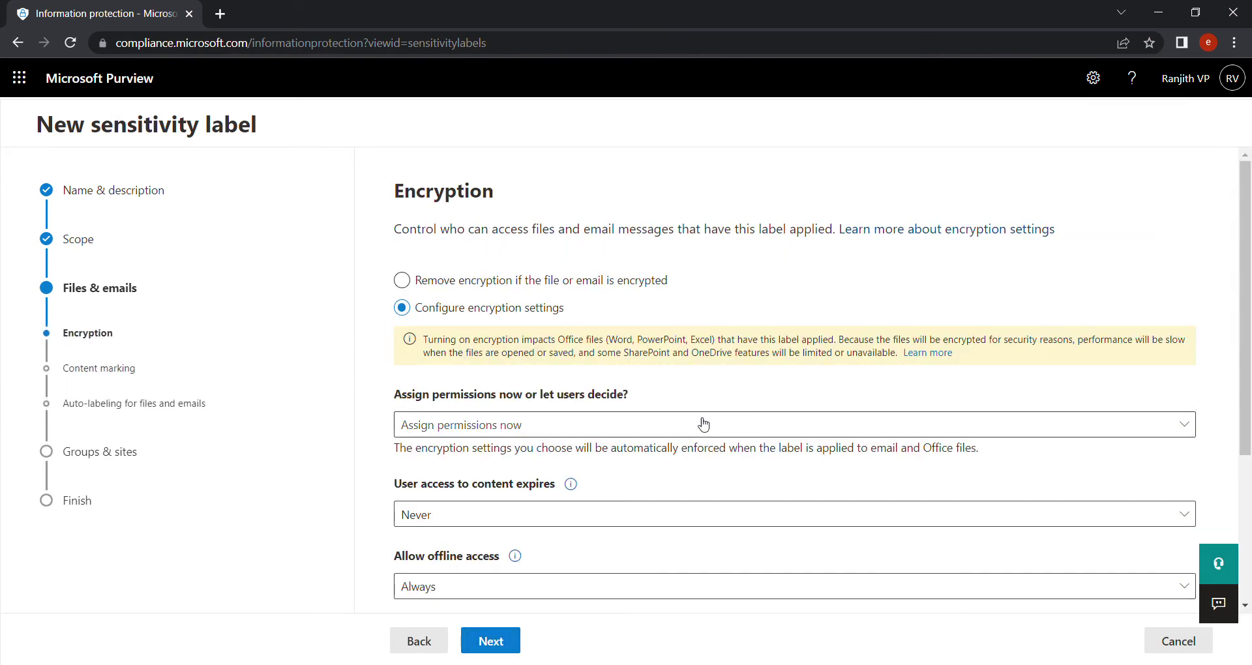
# Set Allow offline access to Never and start assigning permissions
pyautogui.moveTo(1250, 196); pyautogui.dragTo(1250, 248)
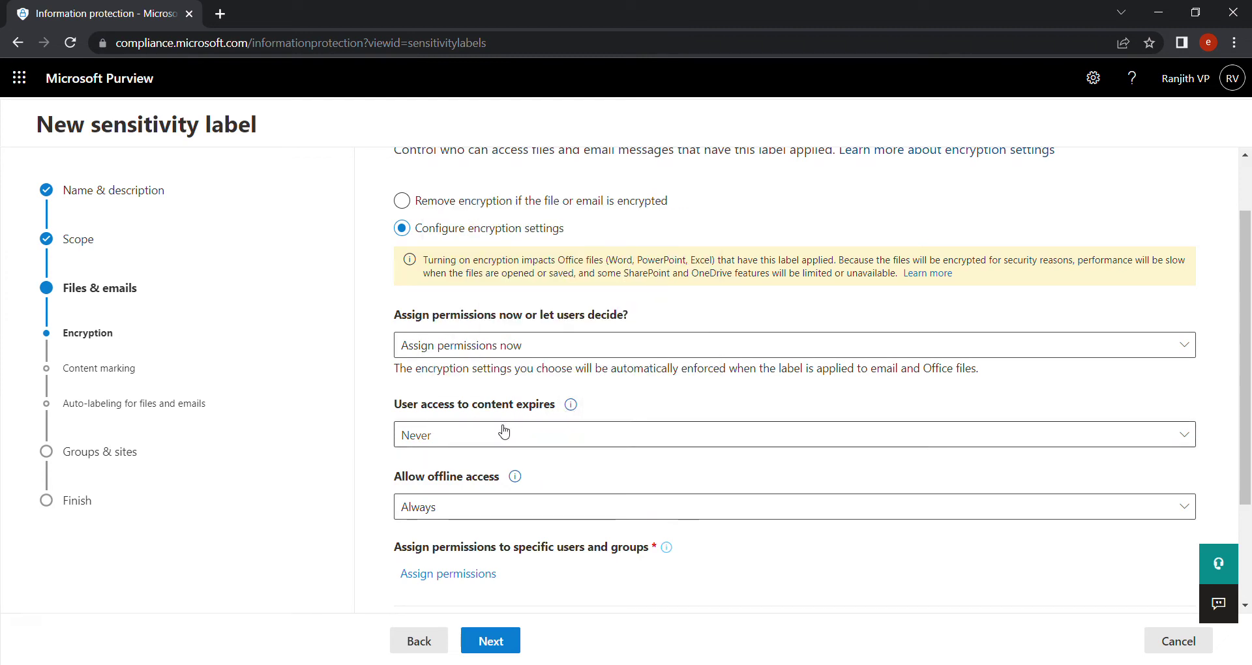
pyautogui.click(449, 509)
pyautogui.click(447, 565)
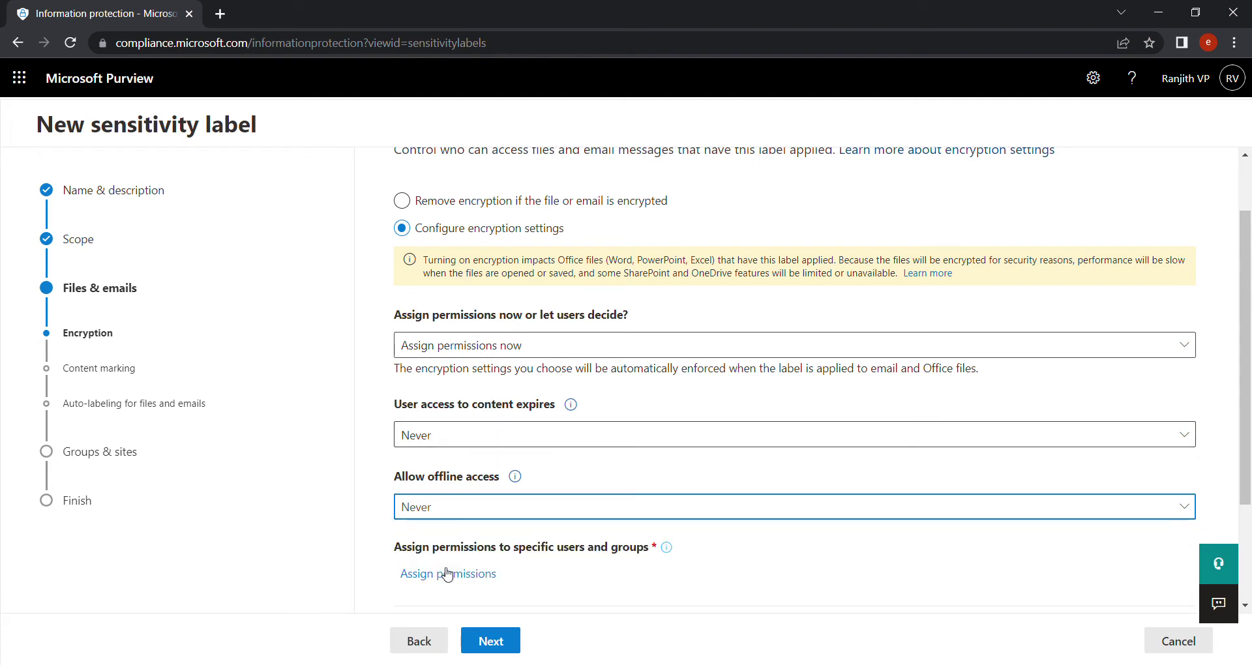
pyautogui.scroll(-2, 1246, 337)
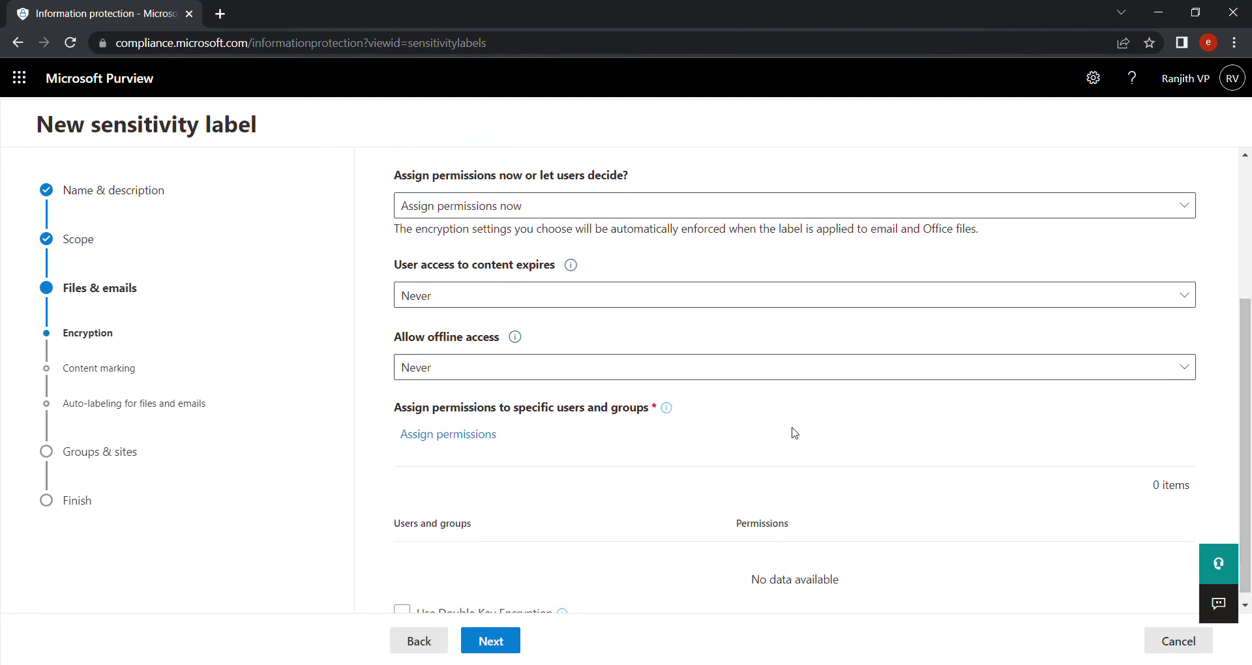
pyautogui.moveTo(1247, 399); pyautogui.dragTo(1248, 408)
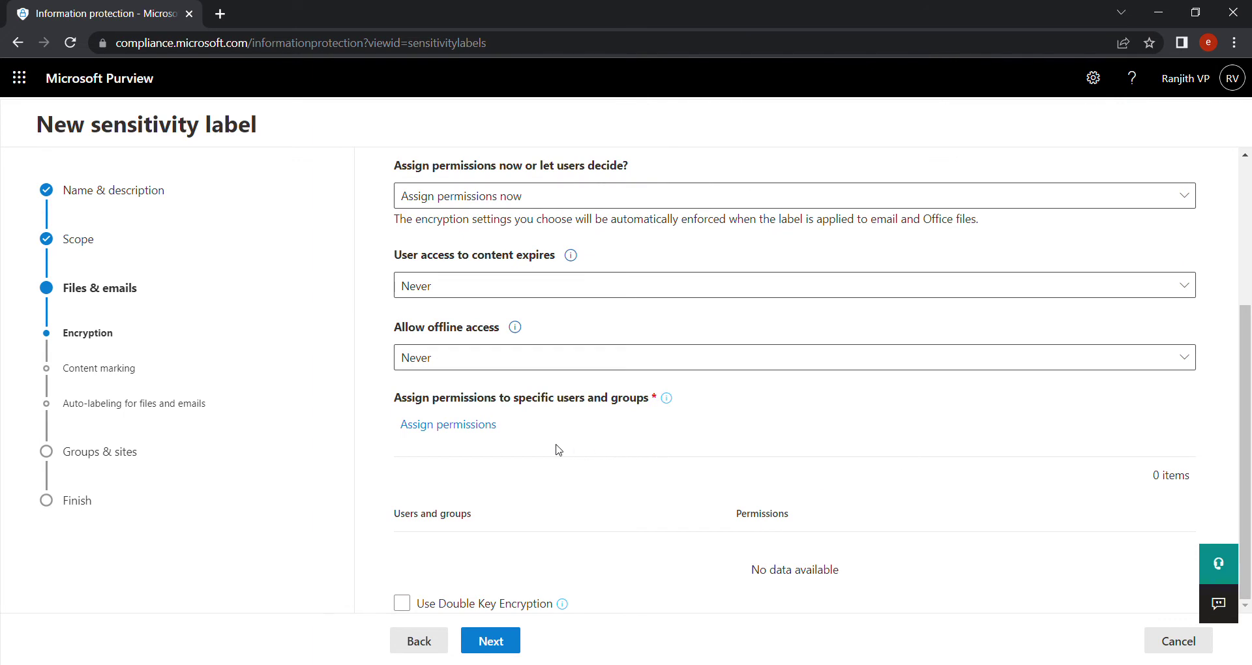
pyautogui.click(471, 434)
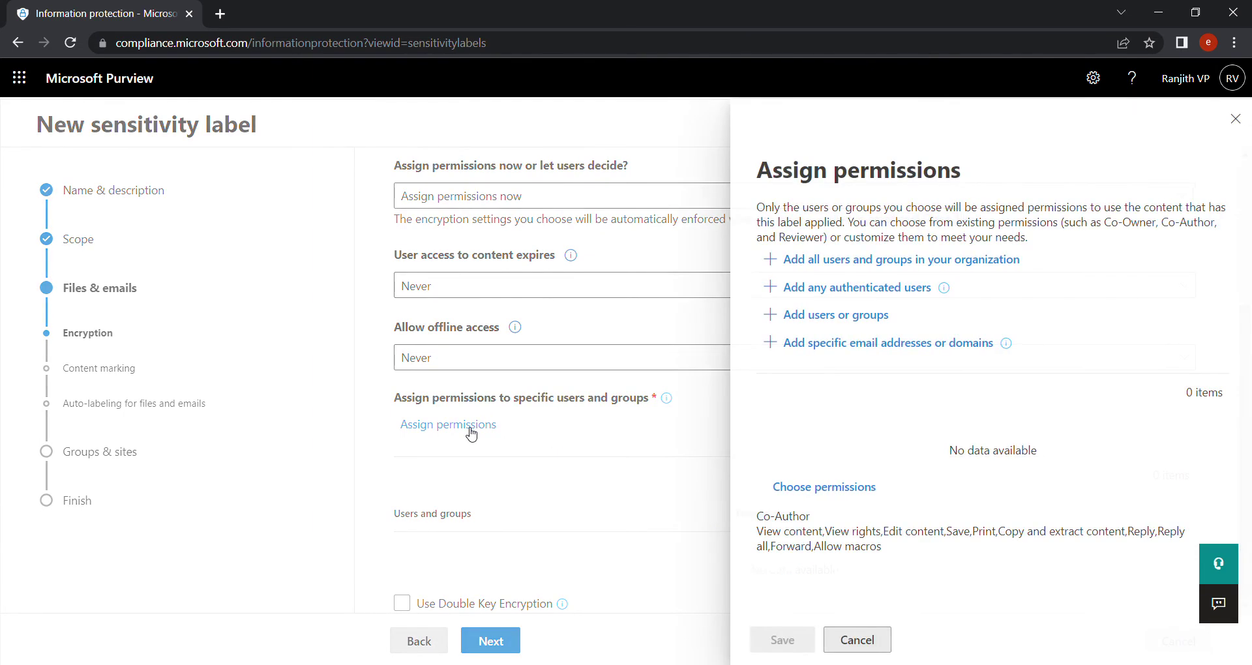
# Add two organisation users with Co-Author permissions and save the assignment
pyautogui.click(804, 318)
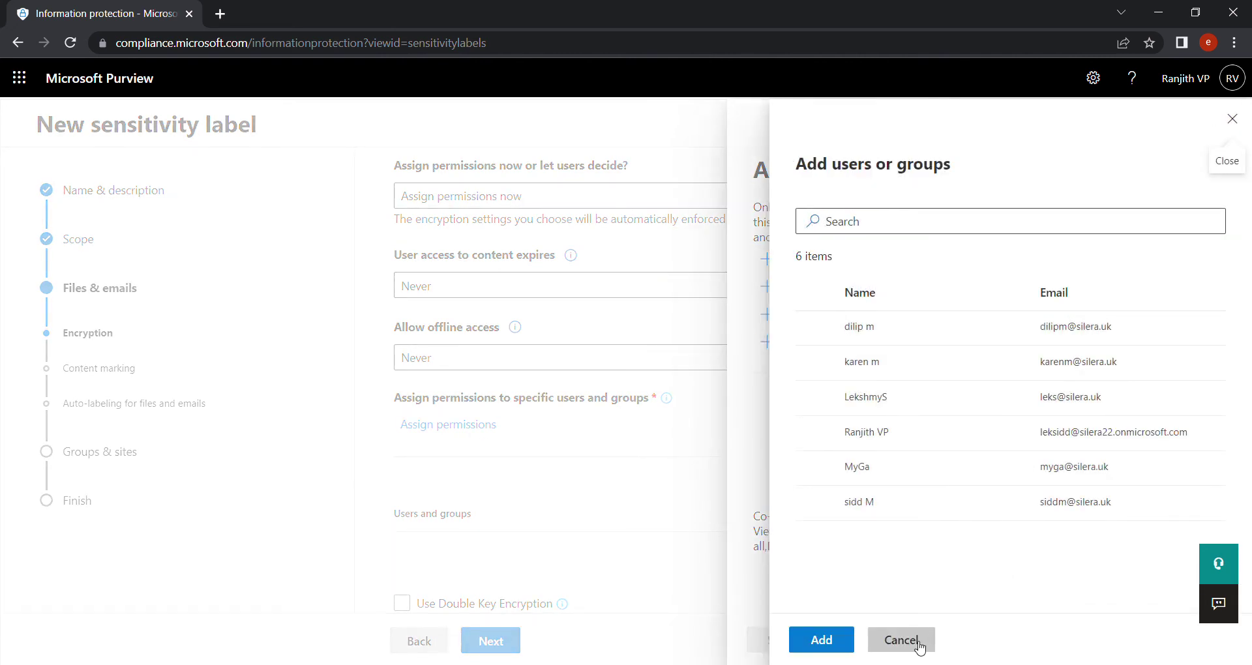
pyautogui.click(900, 640)
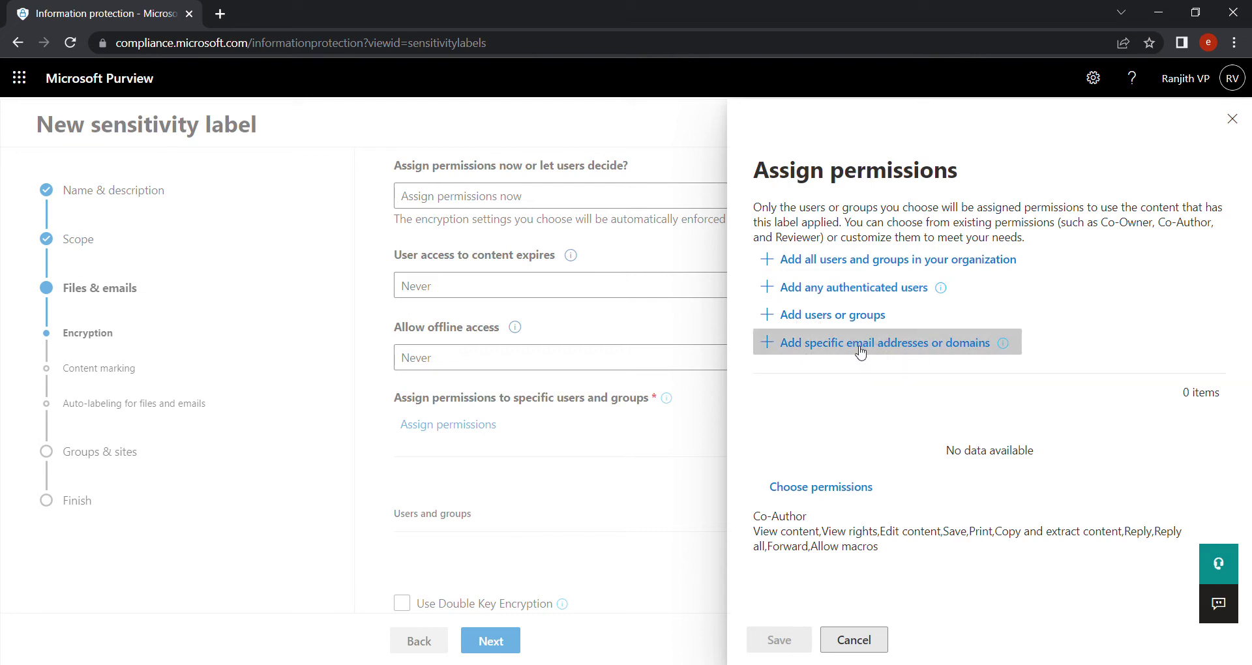
pyautogui.click(830, 317)
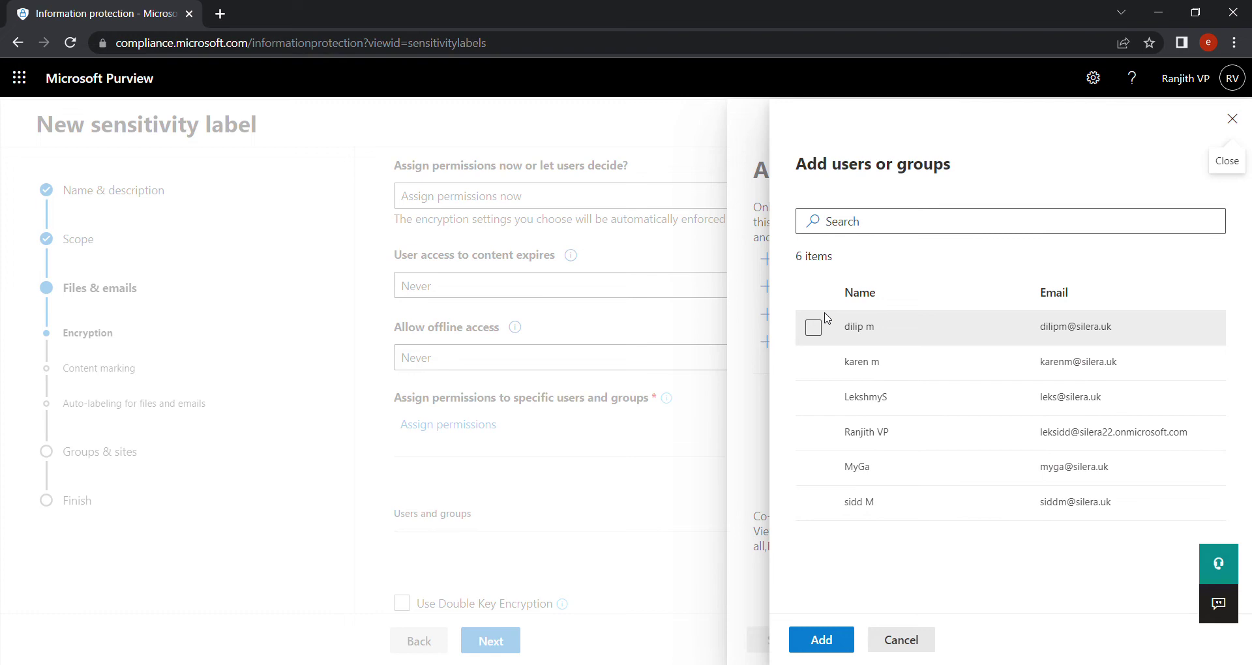
pyautogui.click(823, 334)
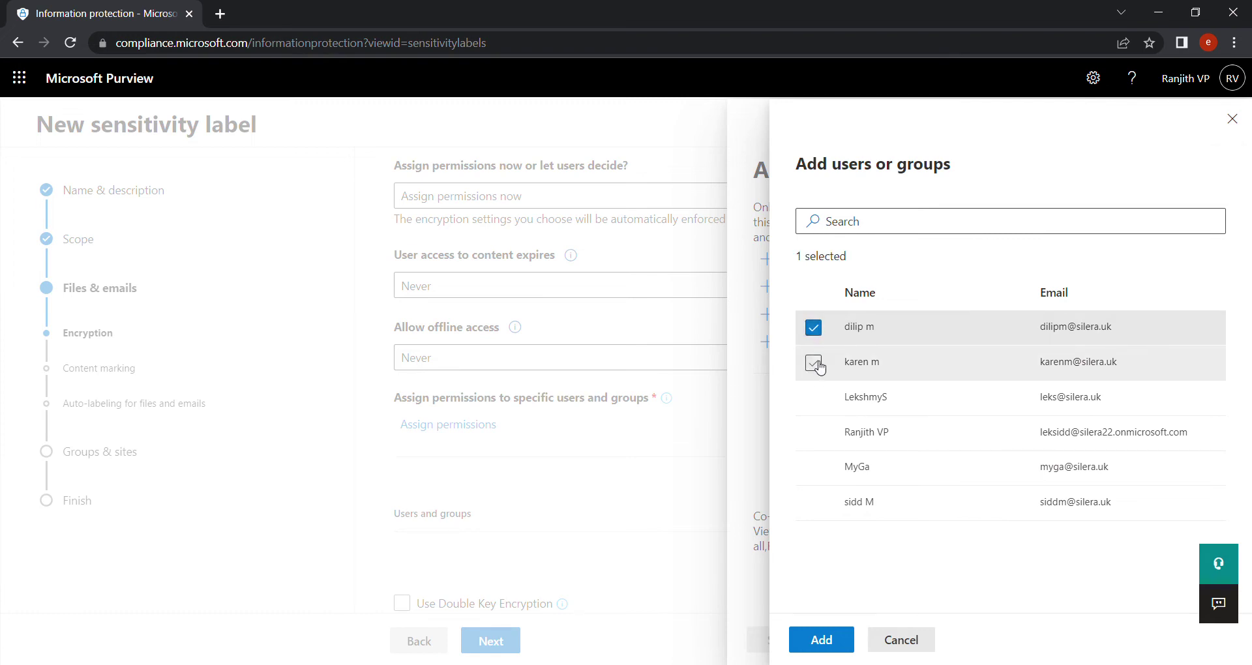
pyautogui.click(820, 365)
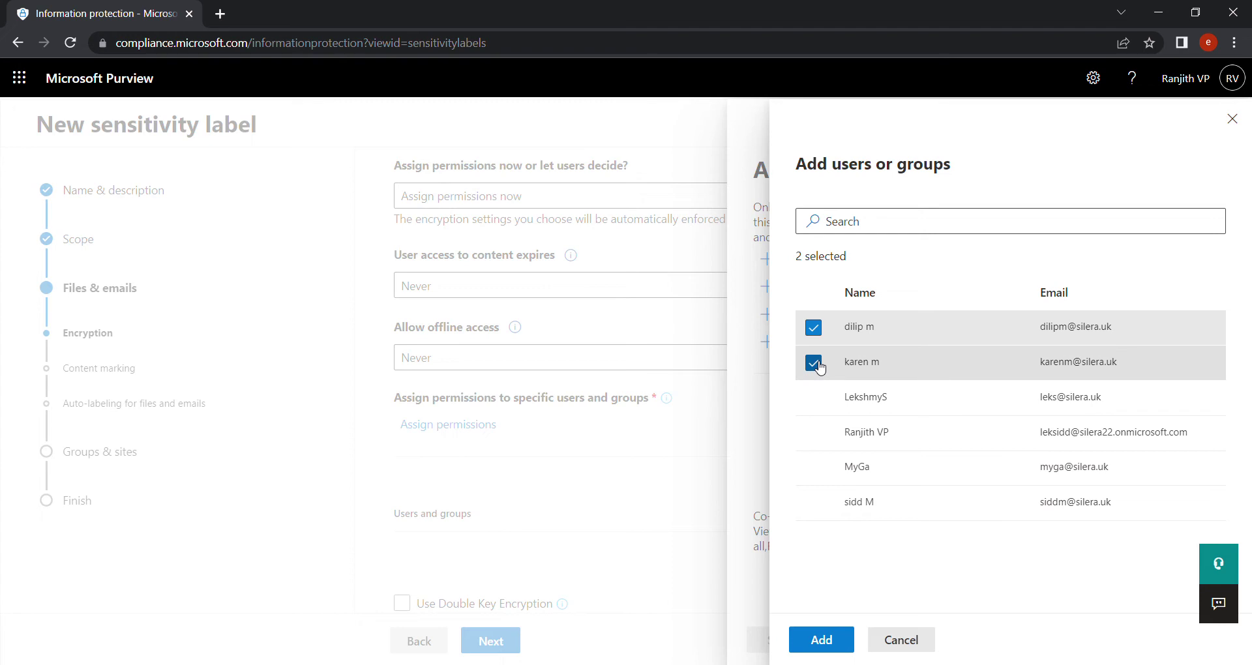
pyautogui.click(840, 640)
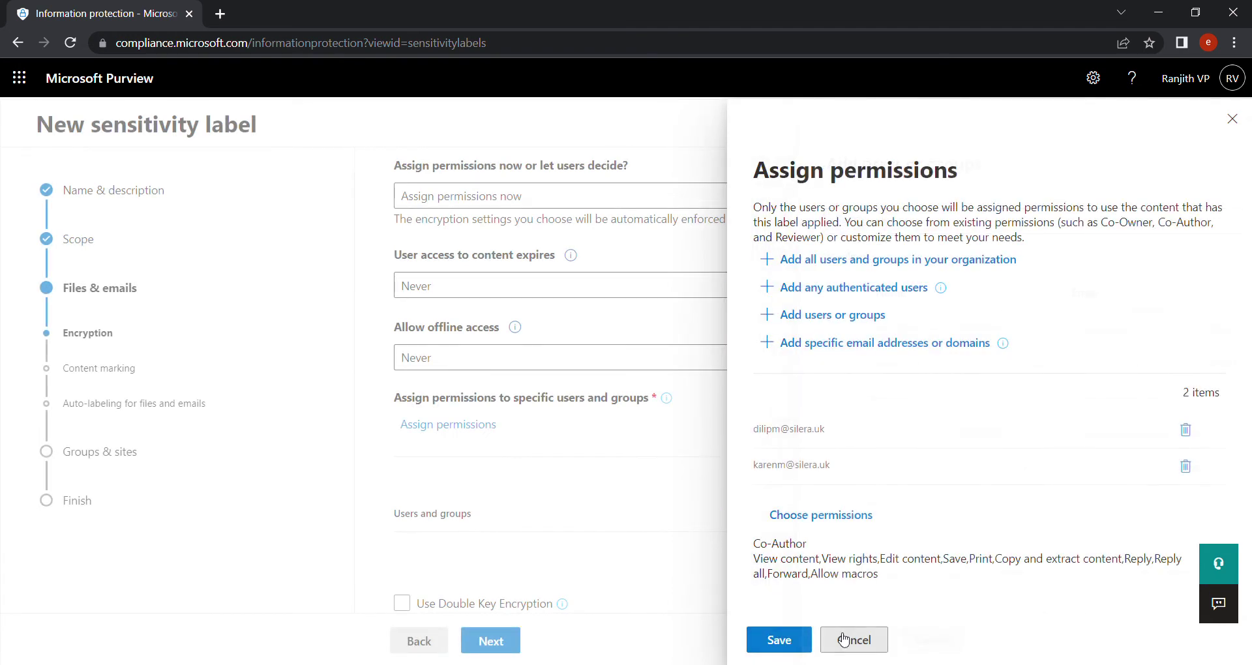
pyautogui.click(782, 642)
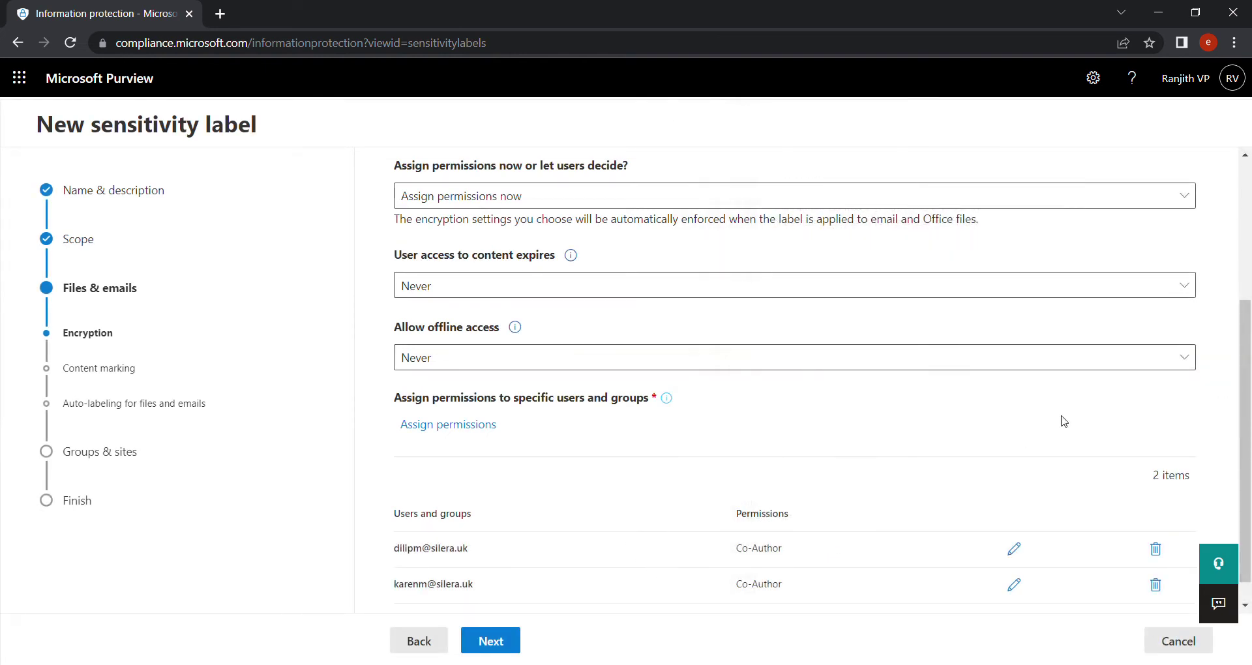
pyautogui.scroll(-1, 1249, 407)
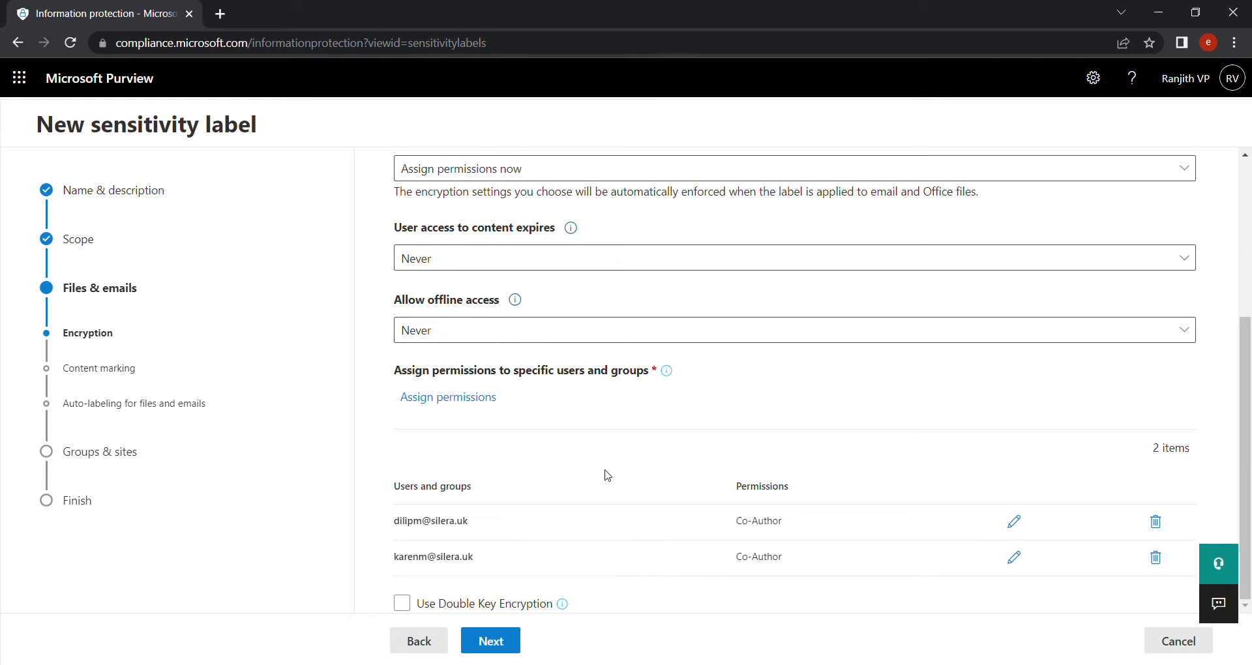
# Turn on content marking with a watermark reading SileraEmailFileSensitivityLabel
pyautogui.click(502, 649)
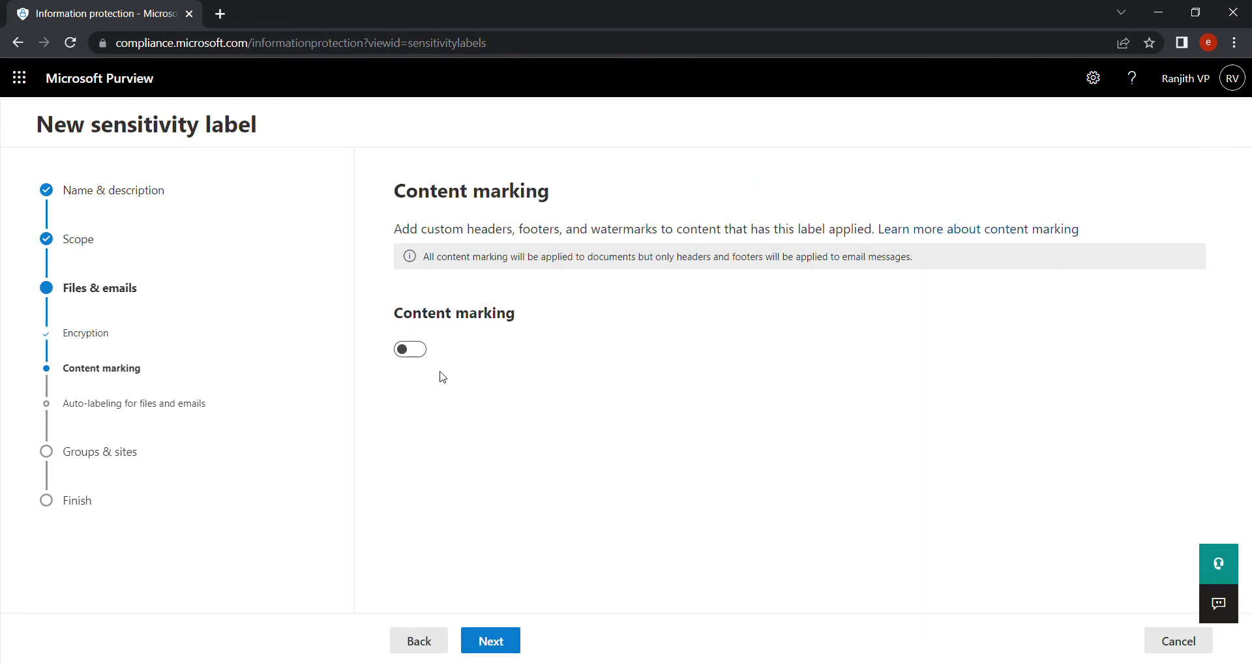
pyautogui.click(423, 350)
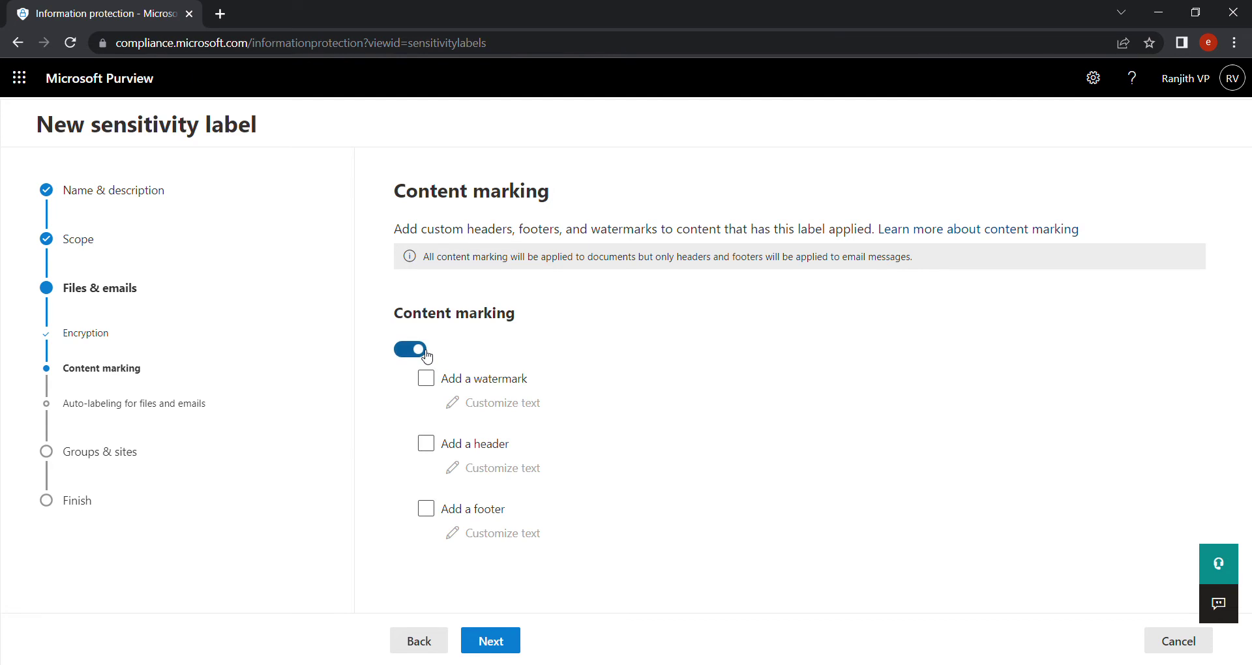
pyautogui.click(595, 375)
pyautogui.click(487, 384)
pyautogui.click(492, 402)
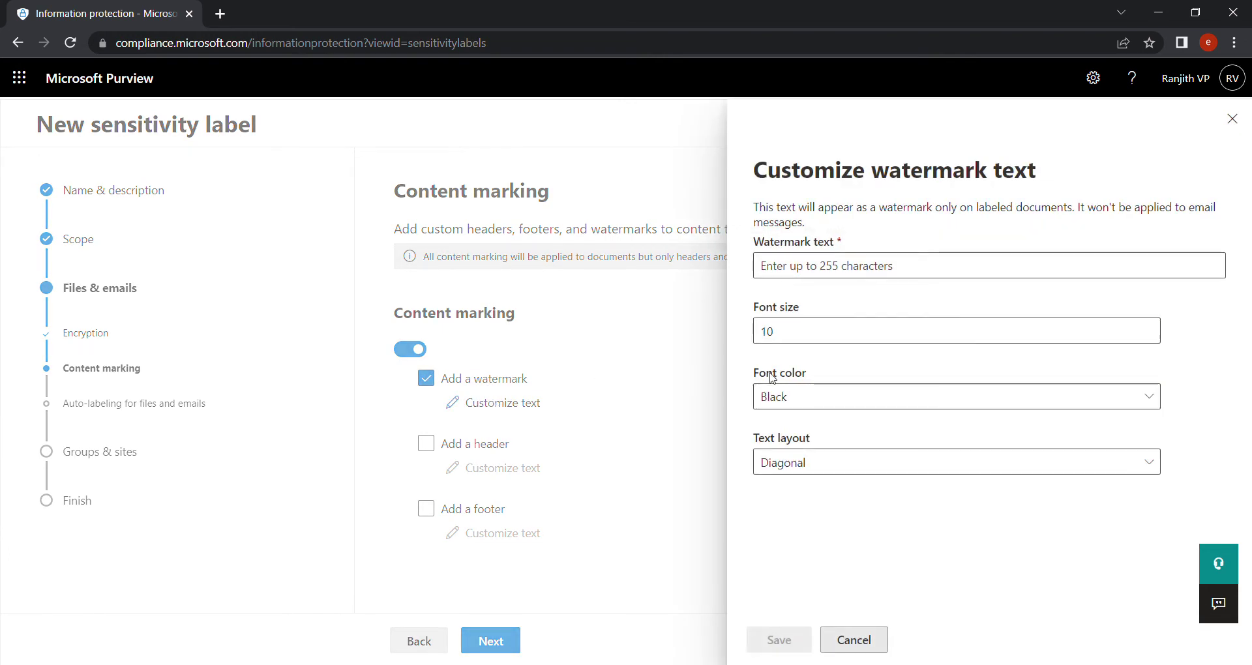
pyautogui.click(892, 277)
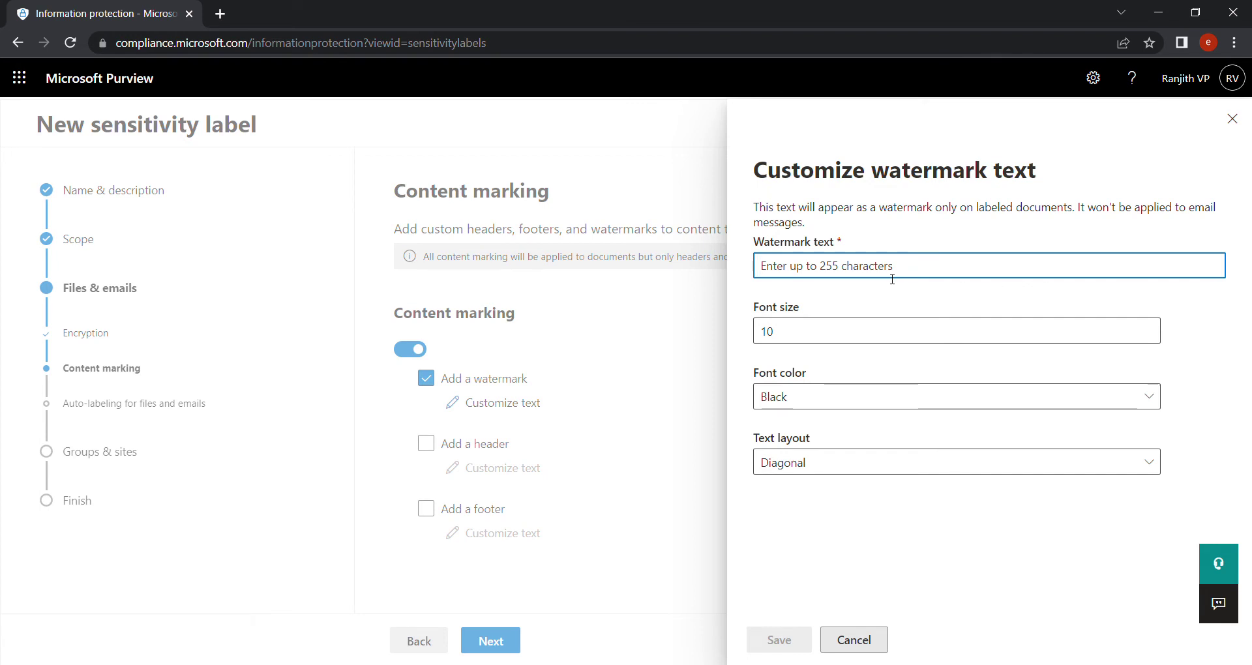
pyautogui.write('Silera')
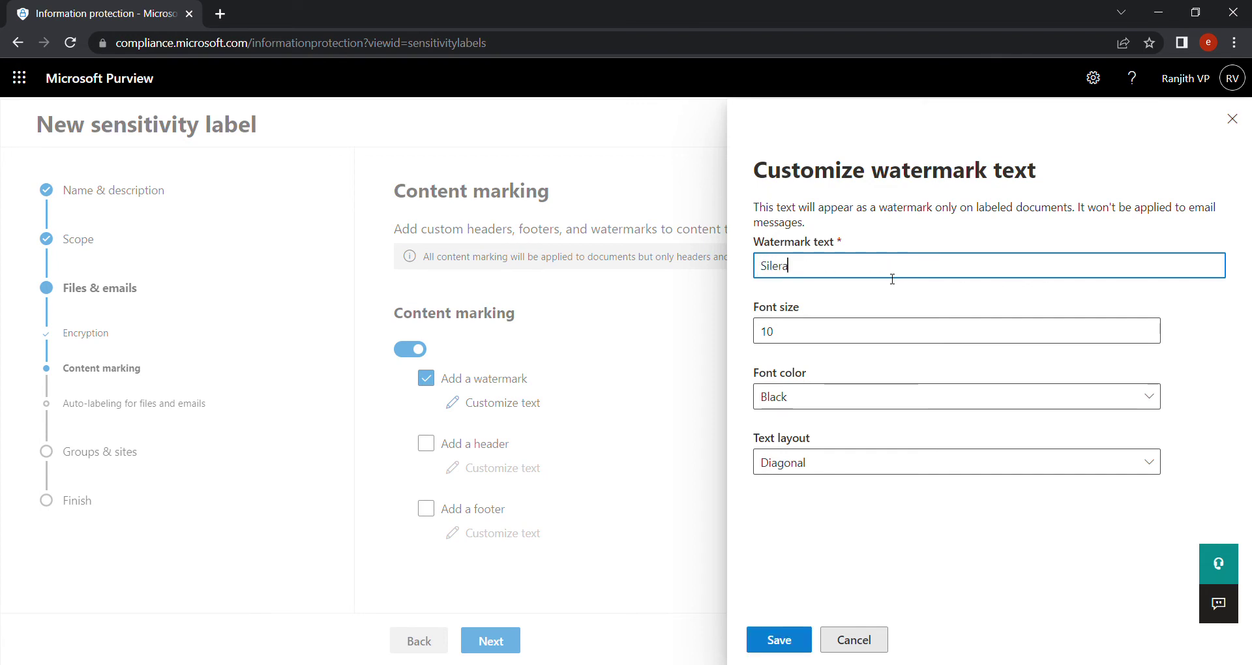
pyautogui.write('EmailFileSen')
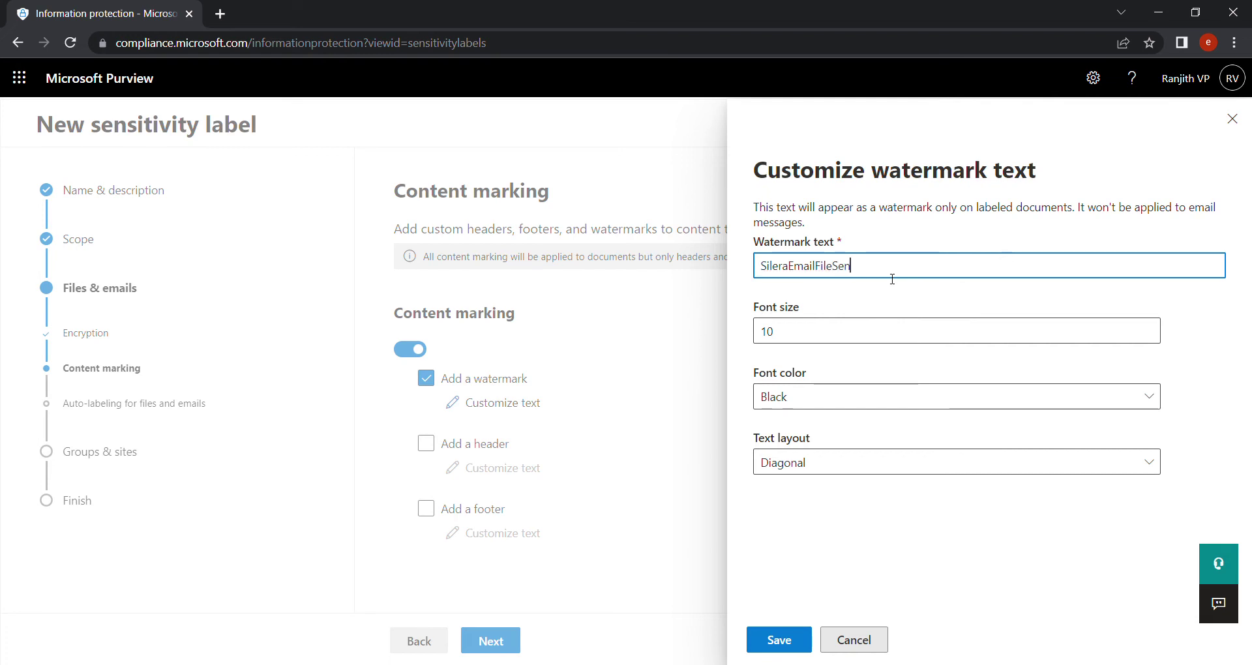
pyautogui.write('sitivityLab')
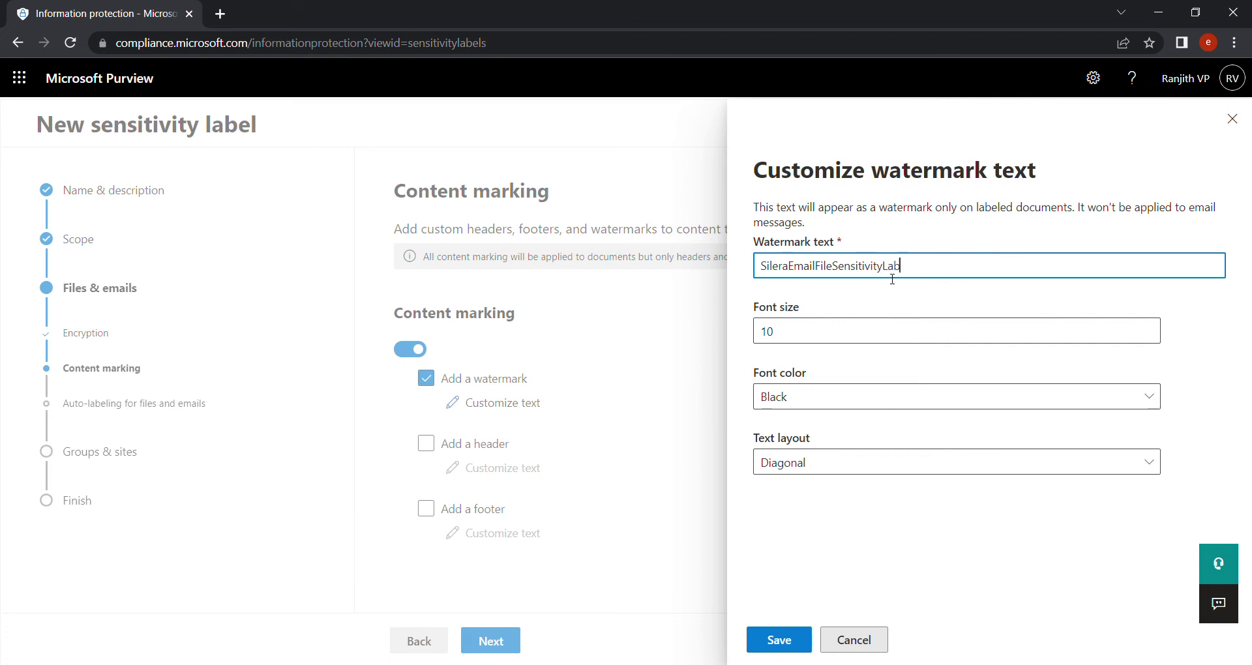
pyautogui.write('el')
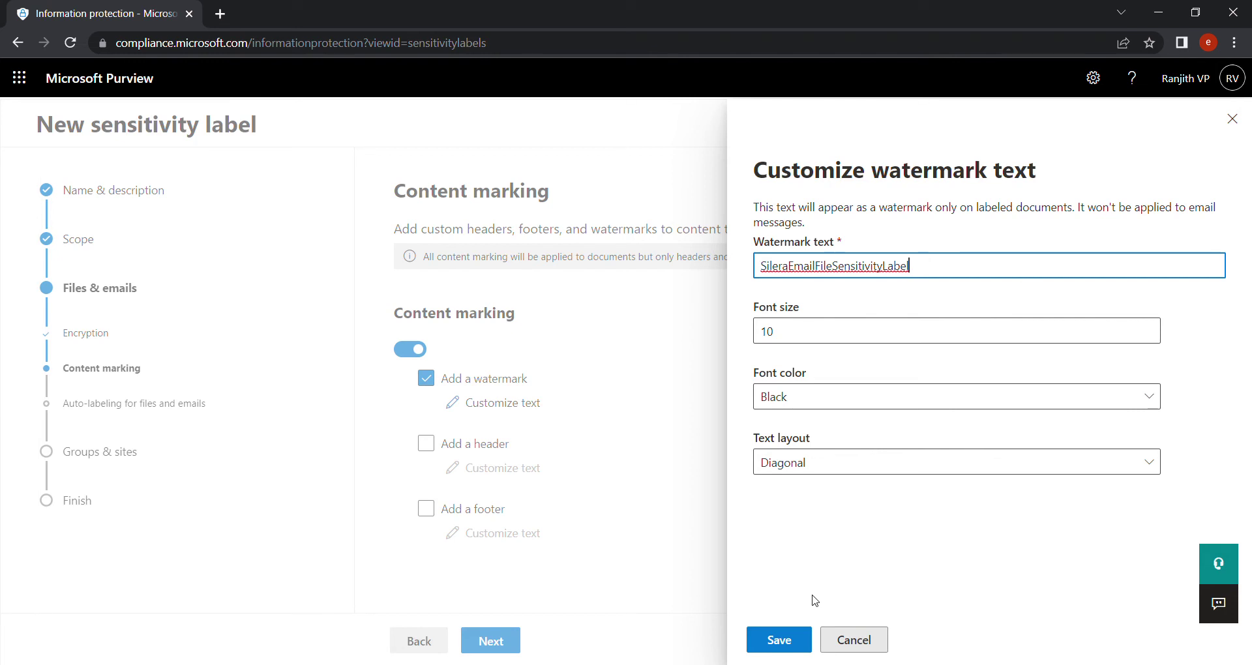
pyautogui.click(793, 643)
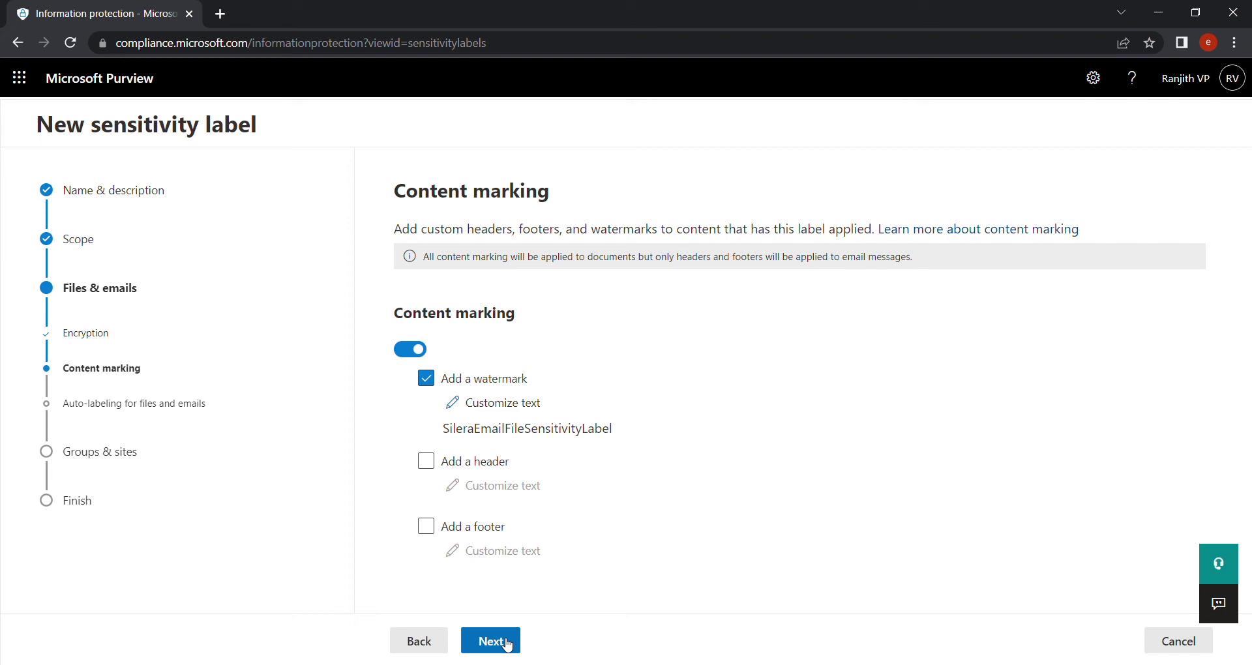
# Turn on auto-labeling with a Content contains condition and open the Sensitive info types list
pyautogui.click(490, 642)
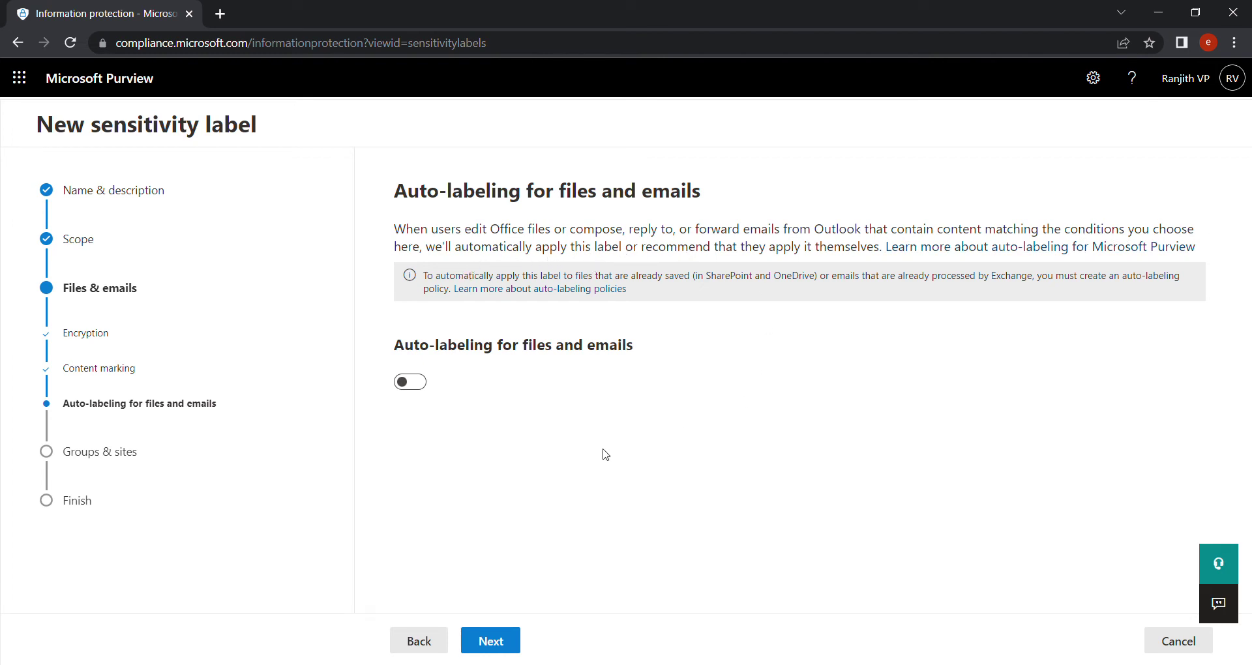
pyautogui.click(421, 388)
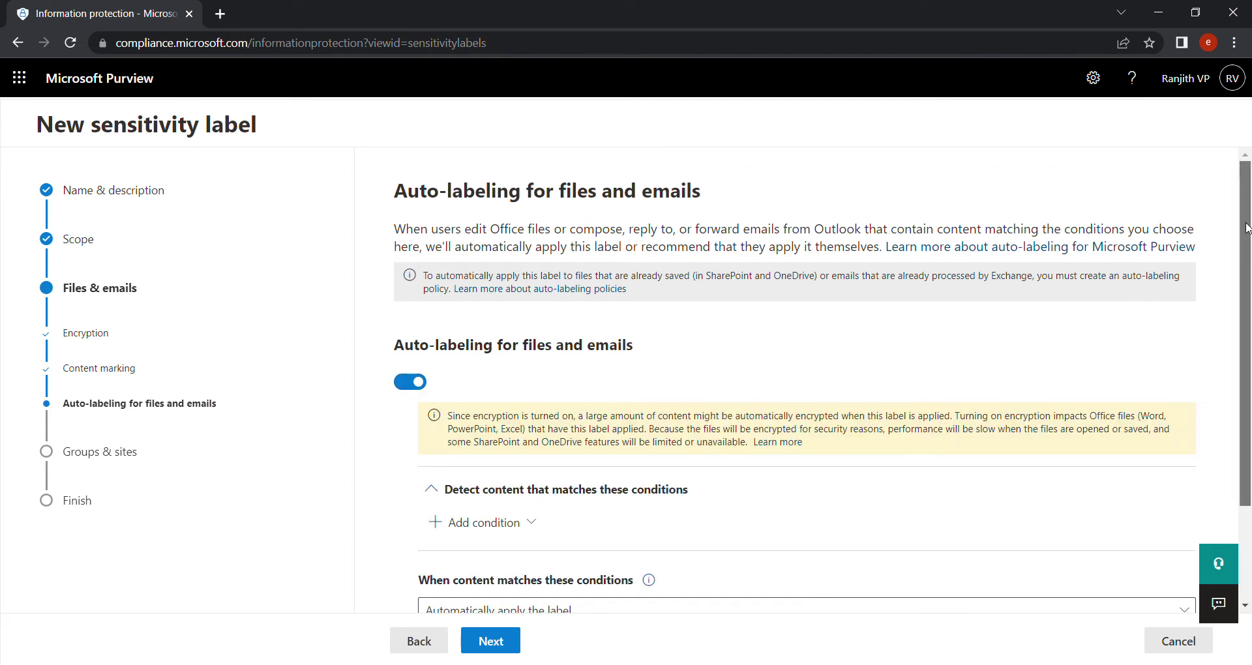
pyautogui.moveTo(1250, 222); pyautogui.dragTo(1250, 323)
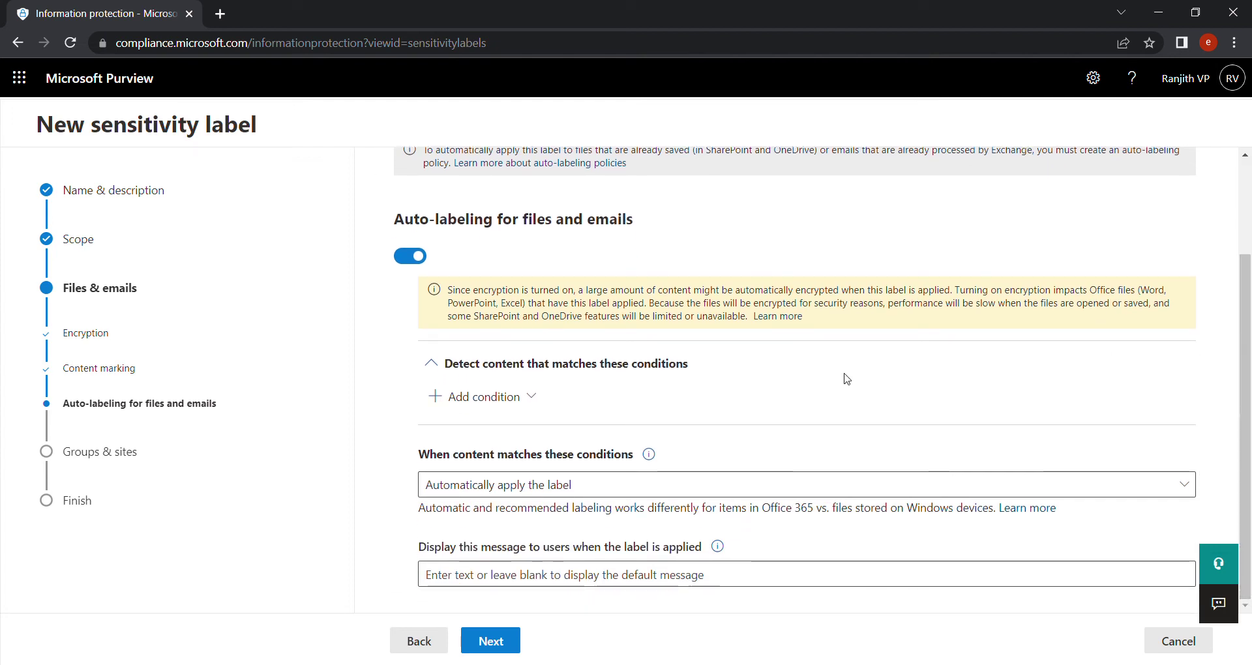
pyautogui.click(522, 404)
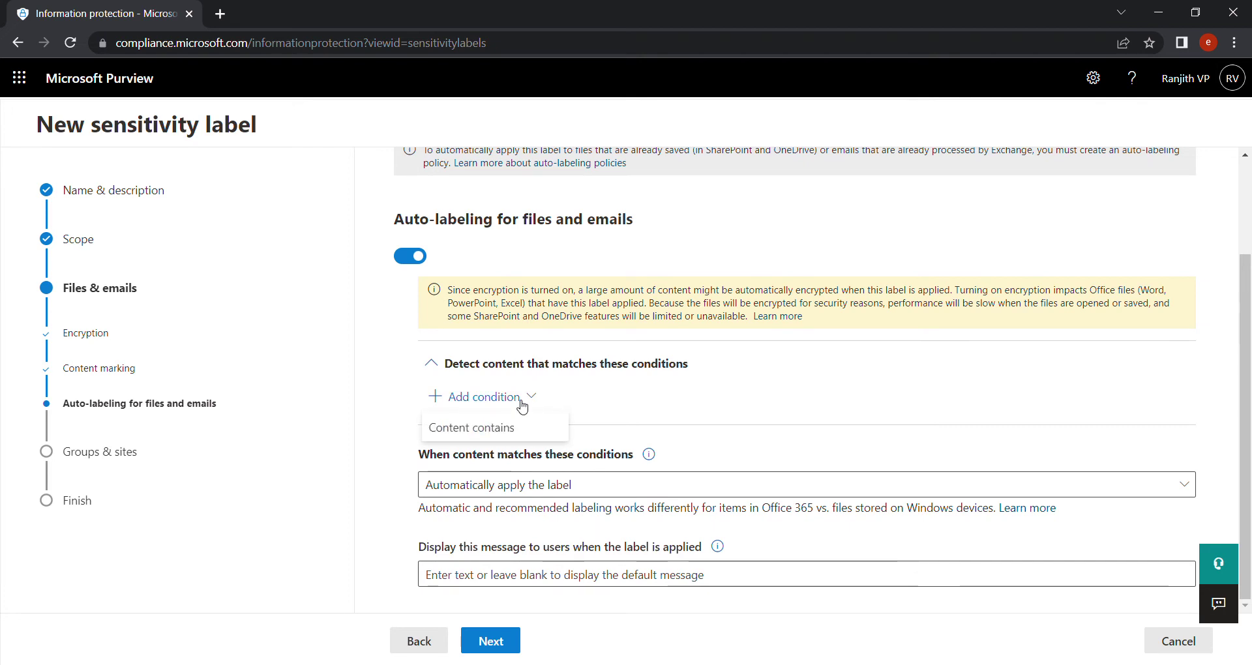
pyautogui.click(511, 427)
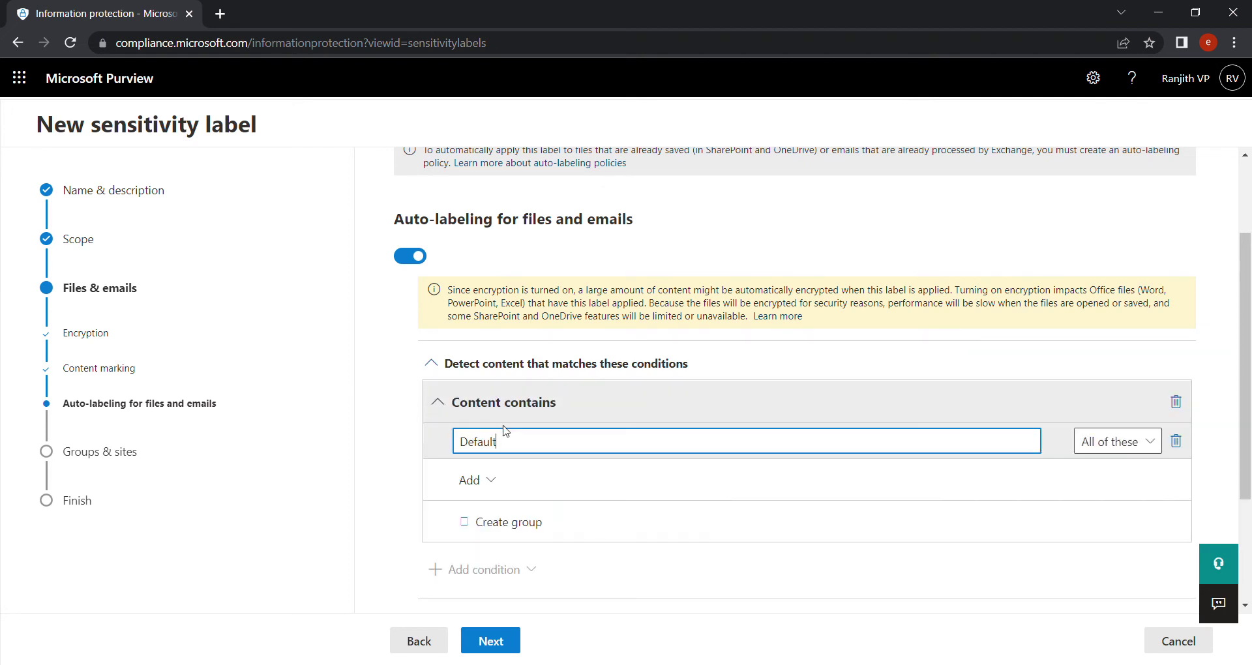
pyautogui.click(495, 482)
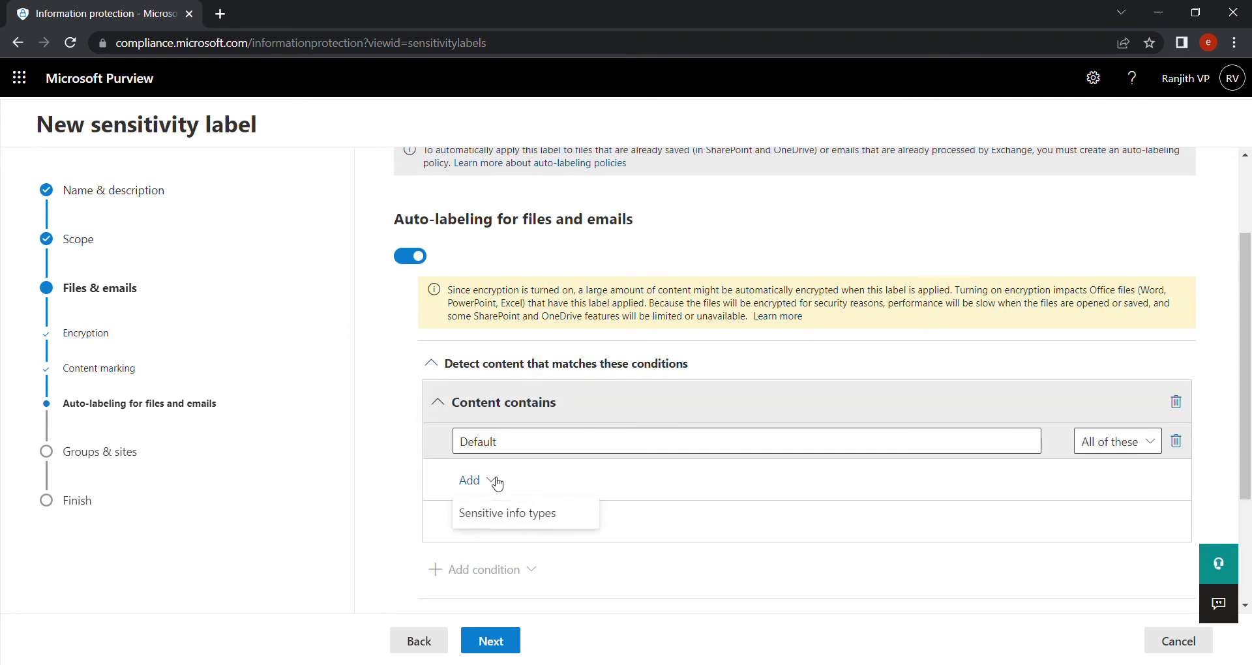
pyautogui.click(507, 525)
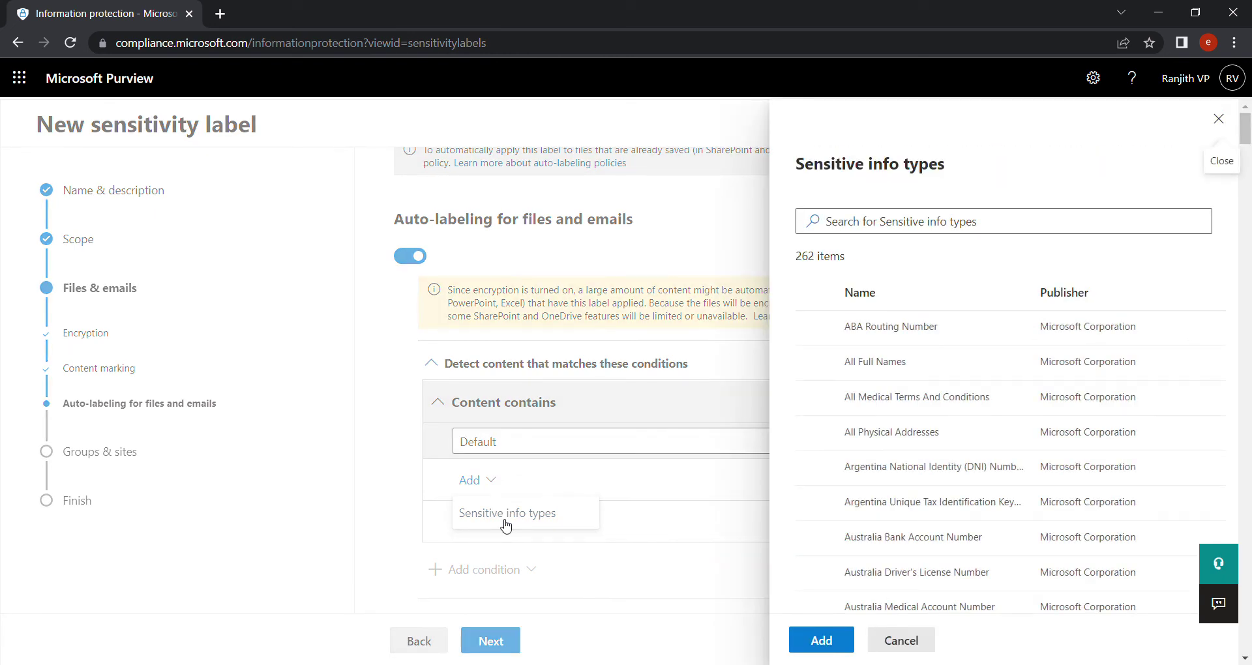
# Search for passport and select U.S. / U.K. Passport Number
pyautogui.click(869, 226)
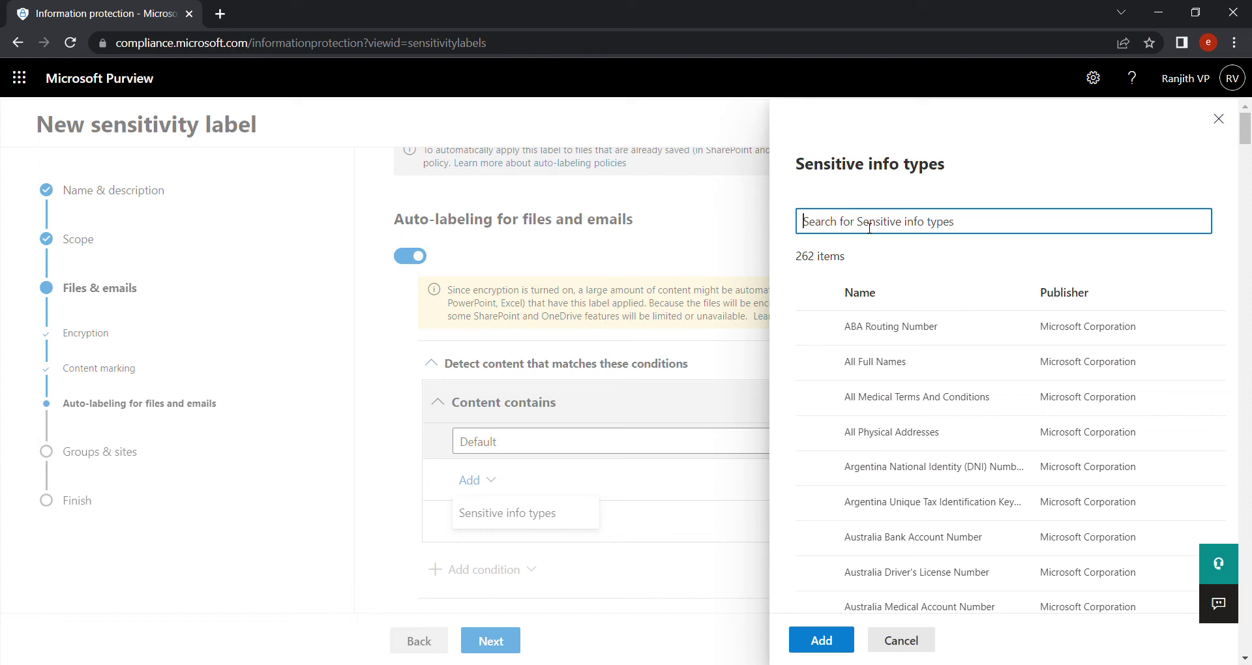
pyautogui.write('passport')
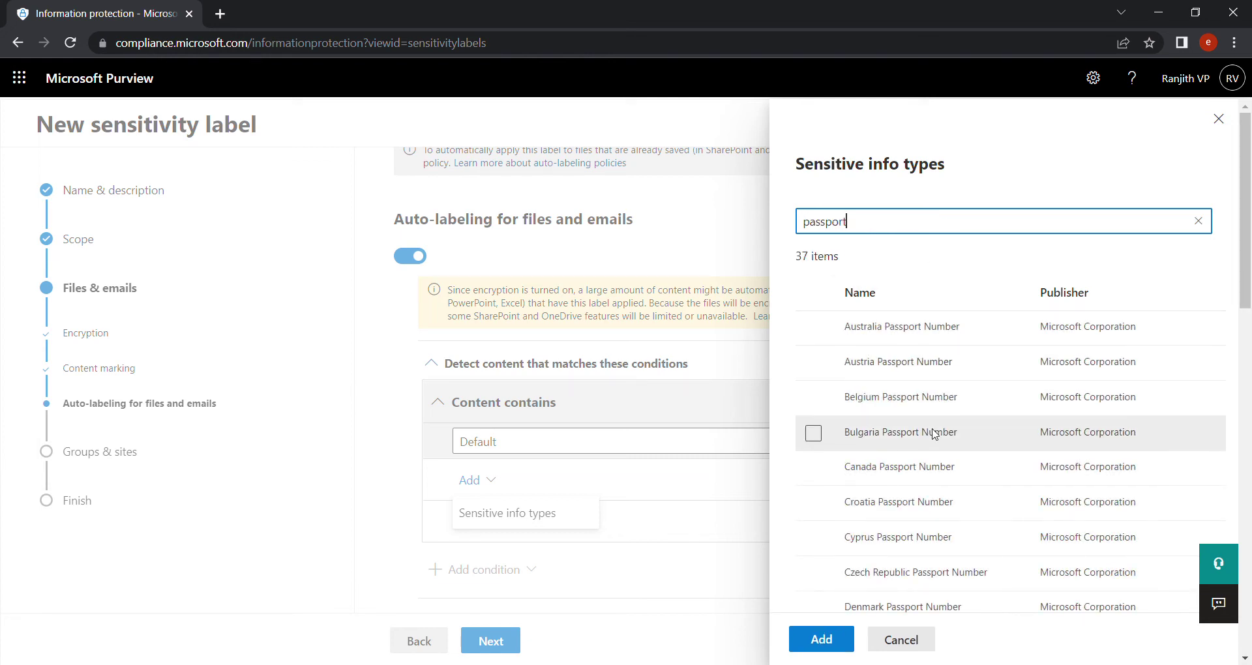
pyautogui.moveTo(1250, 233); pyautogui.dragTo(1251, 579)
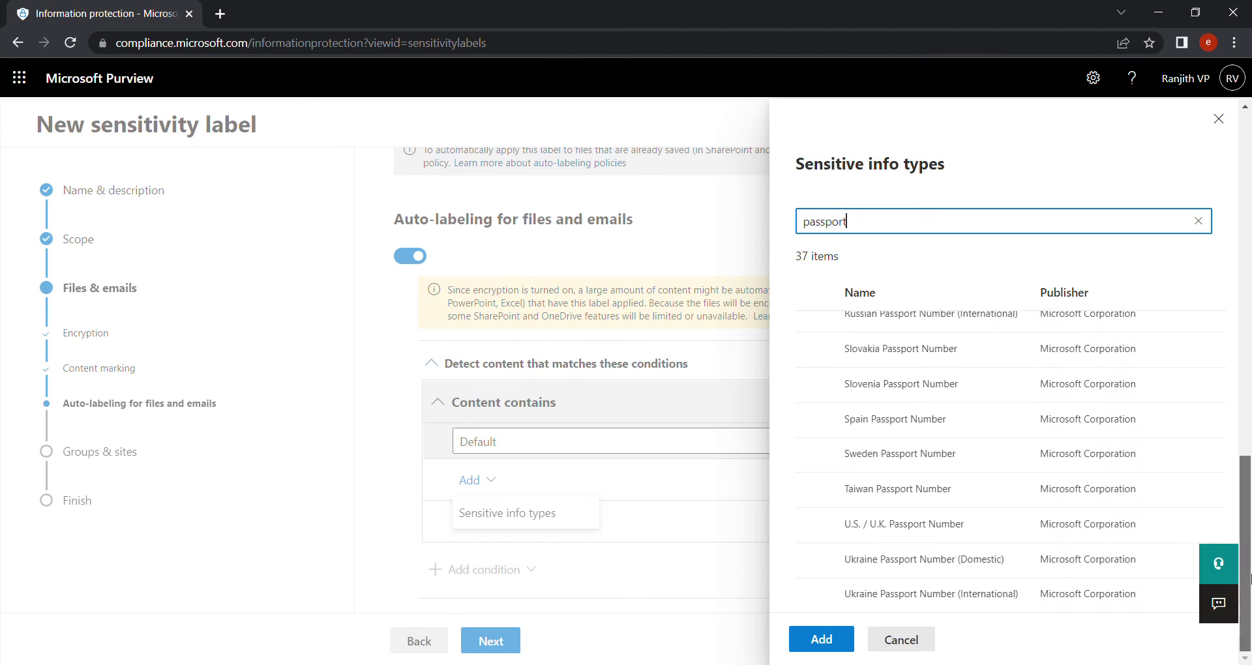
pyautogui.click(822, 528)
pyautogui.click(822, 528)
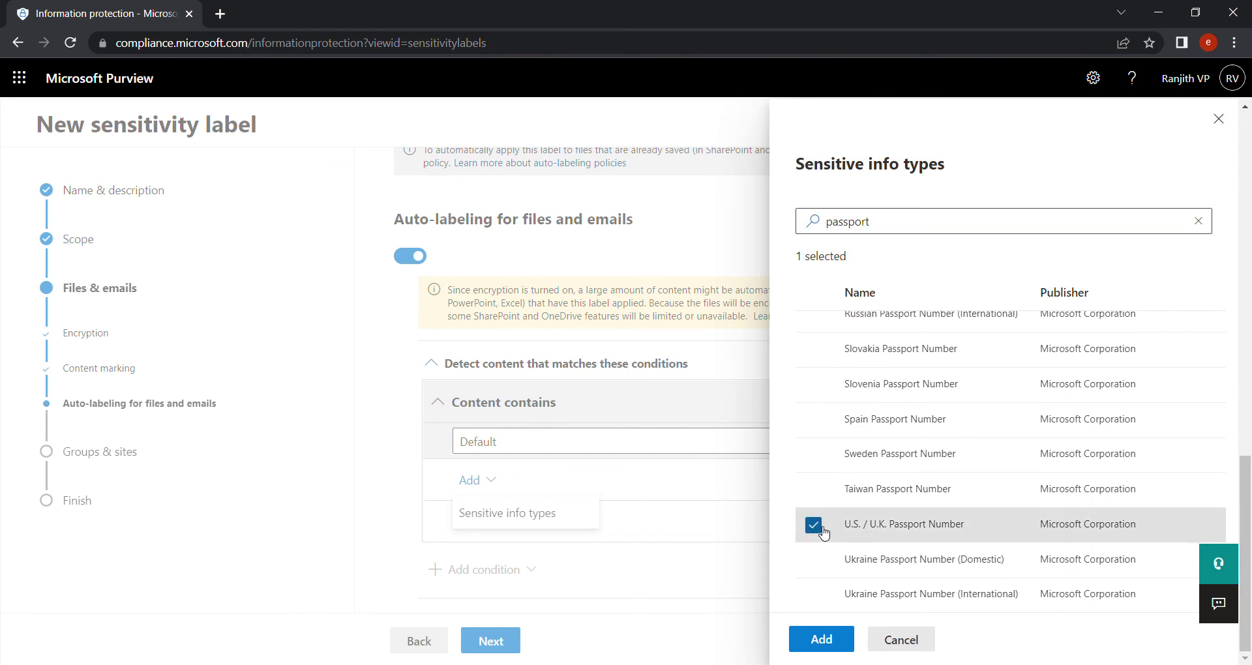
# Select the five India types: Driver's License, GST, PAN, Aadhaar and Voter Id Card
pyautogui.click(883, 228)
pyautogui.press('BackSpace')
pyautogui.press('BackSpace')
pyautogui.press('BackSpace')
pyautogui.press('BackSpace')
pyautogui.press('BackSpace')
pyautogui.press('BackSpace')
pyautogui.press('BackSpace')
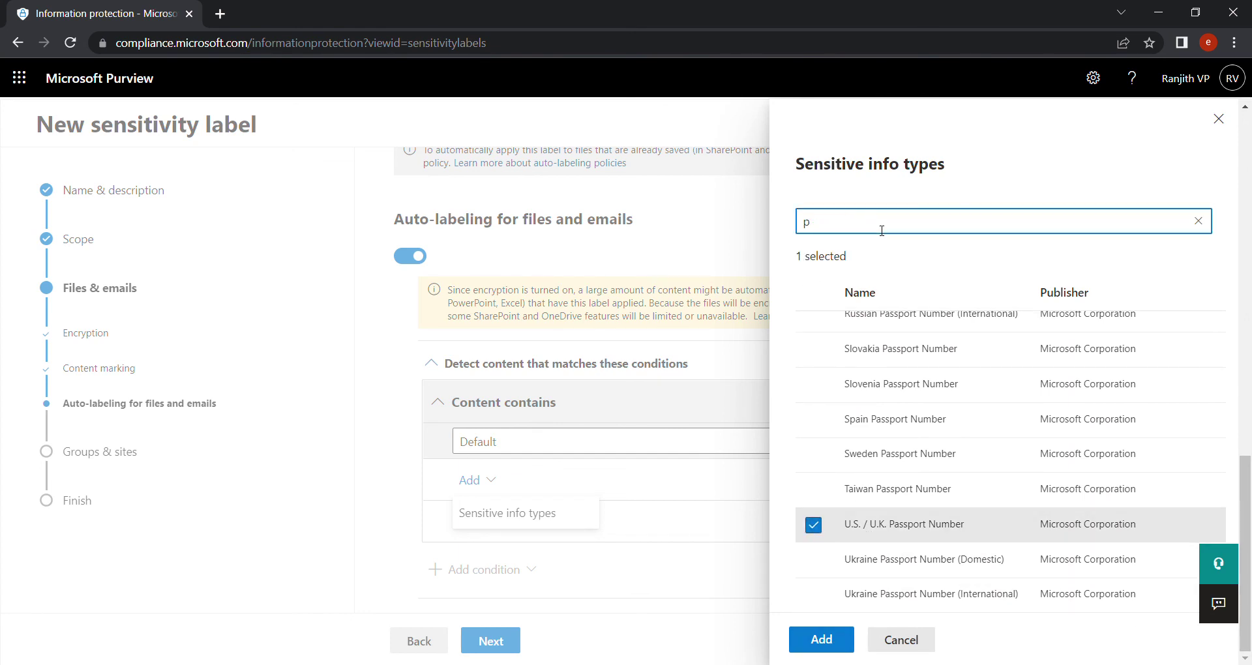
pyautogui.write('Indian')
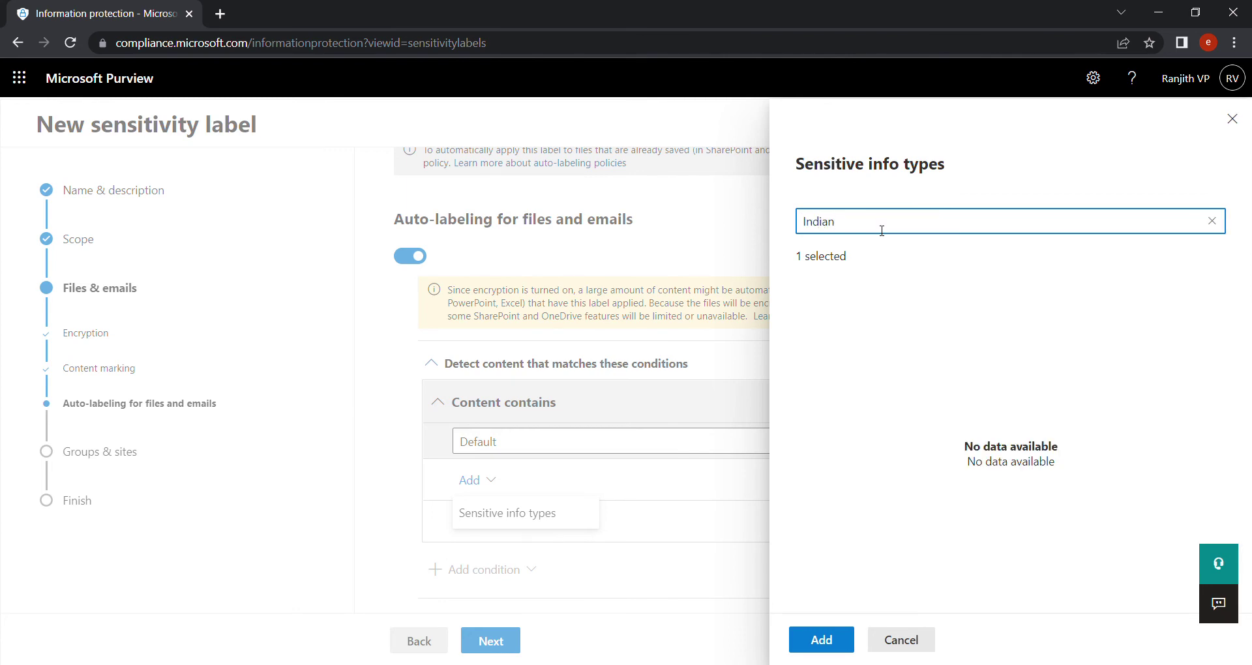
pyautogui.press('BackSpace')
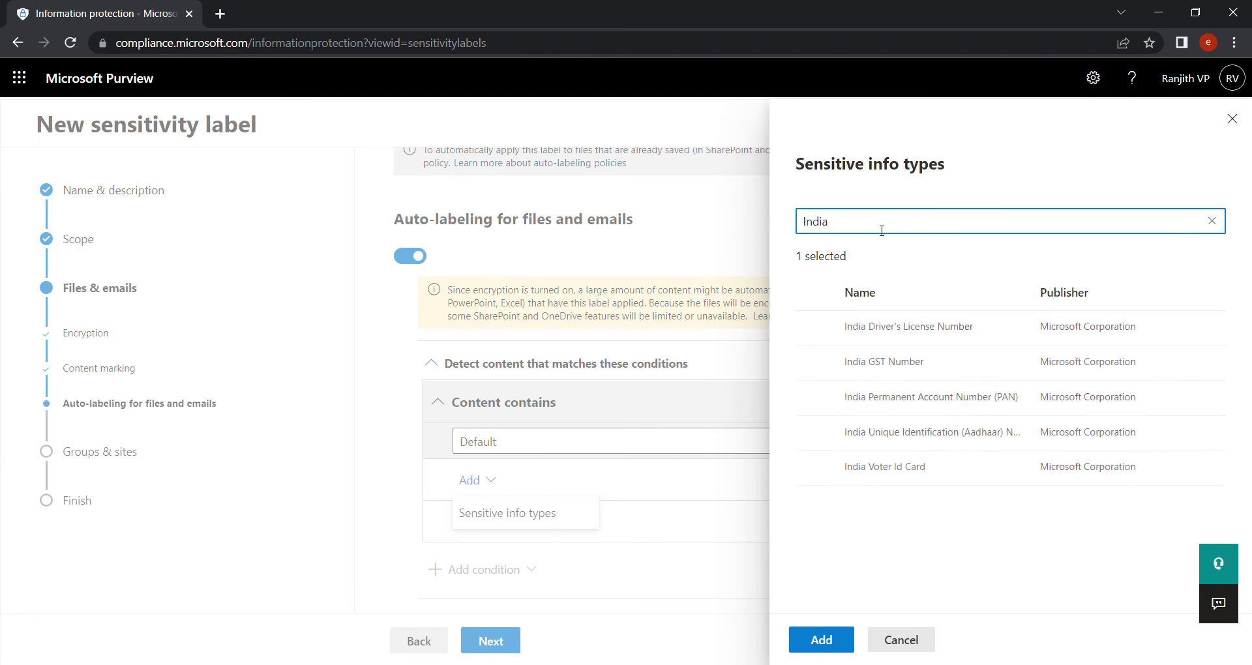
pyautogui.click(814, 328)
pyautogui.click(813, 364)
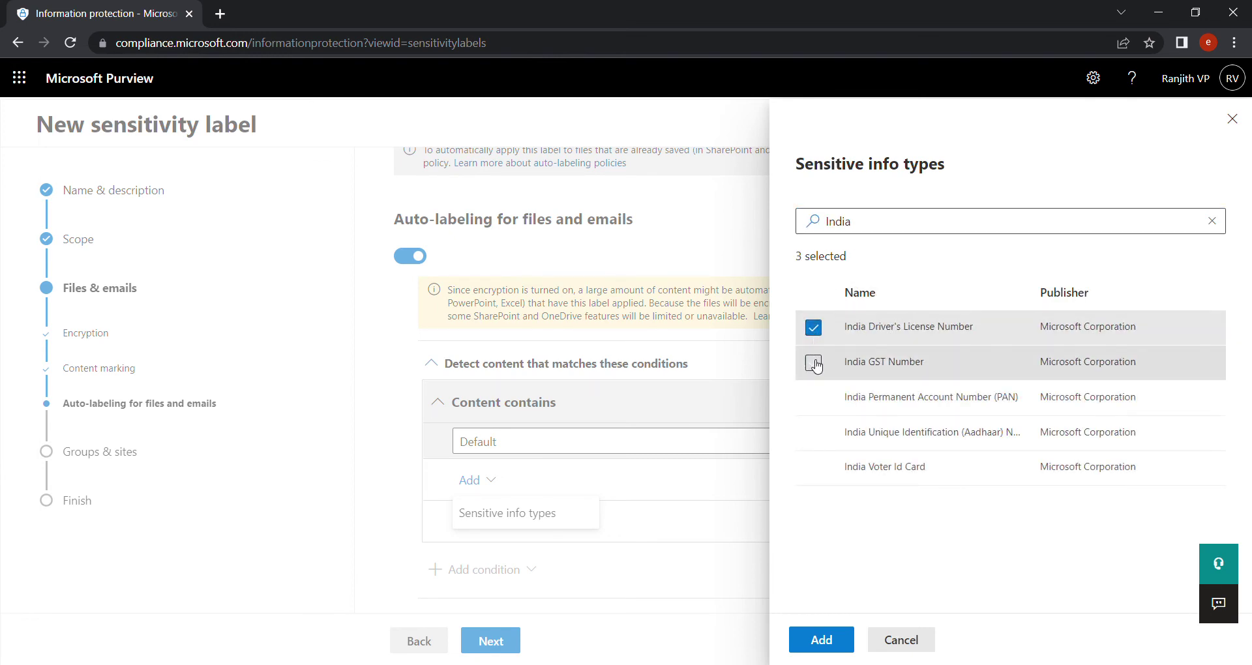
pyautogui.click(813, 399)
pyautogui.click(819, 436)
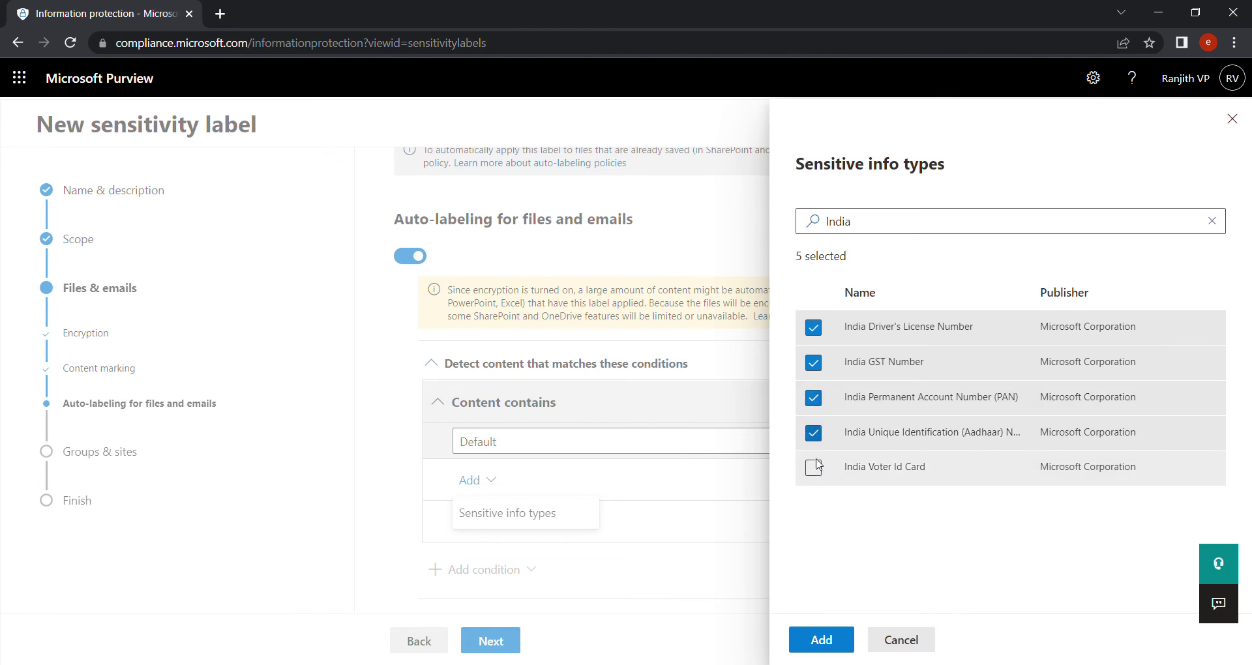
pyautogui.click(815, 468)
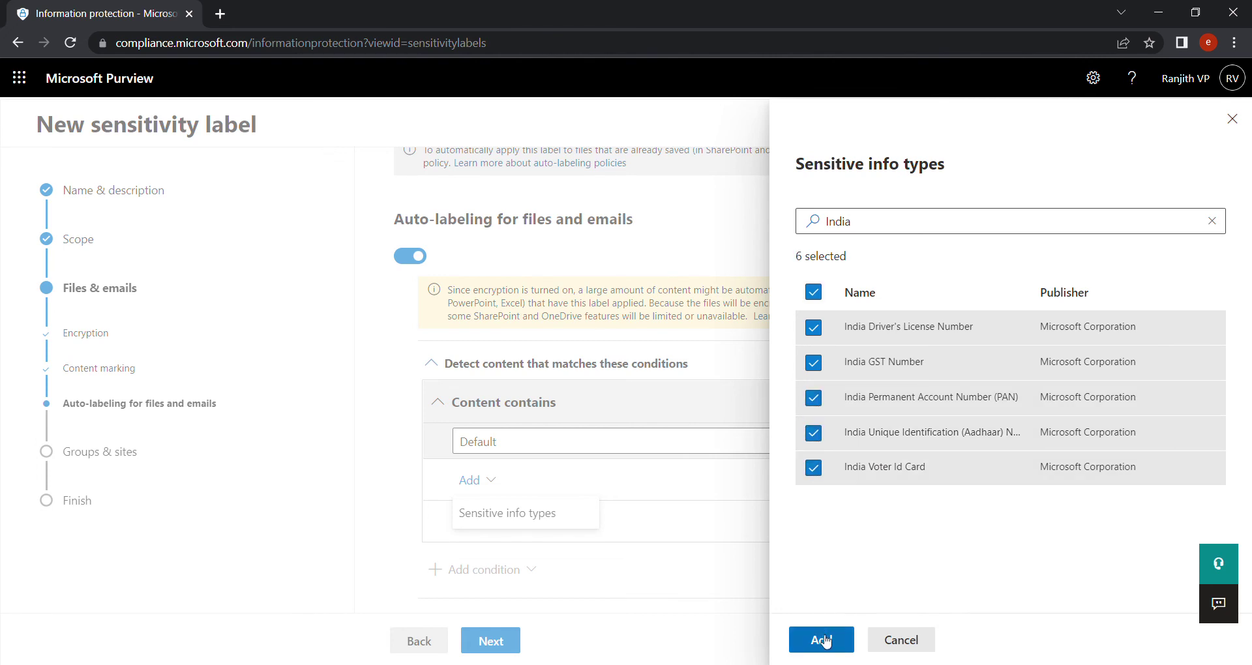
# Select Credit Card Number and EU Debit Card Number, then add all eight types
pyautogui.click(890, 235)
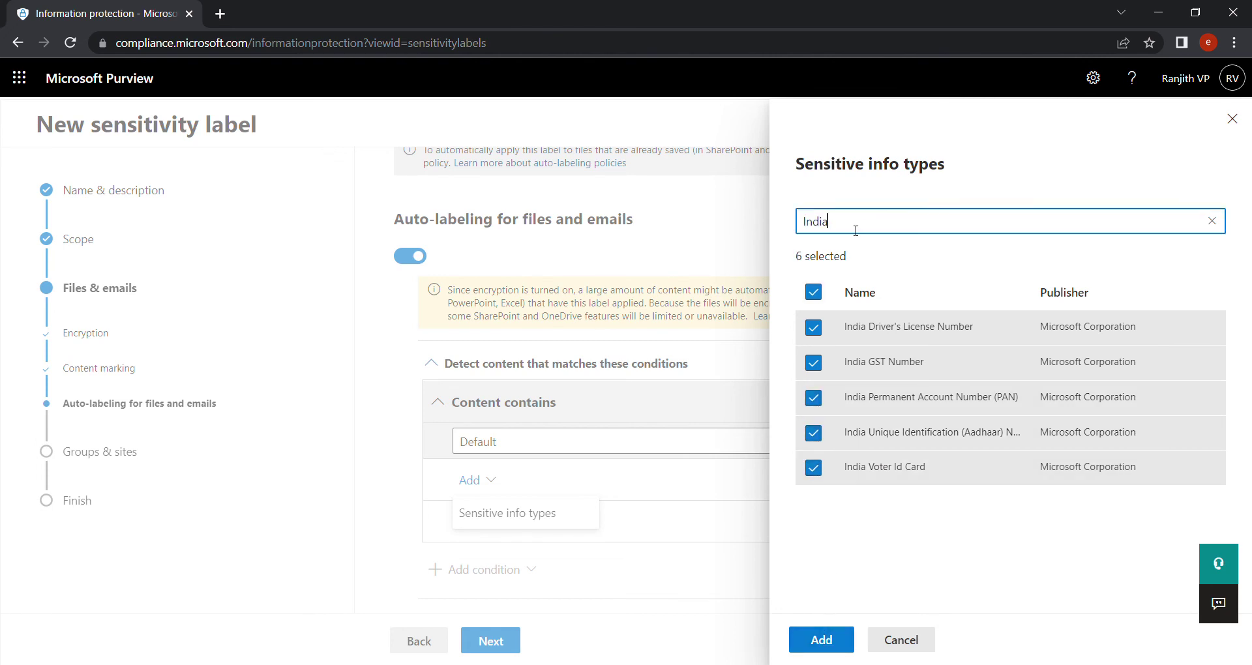
pyautogui.moveTo(855, 229); pyautogui.dragTo(740, 243)
pyautogui.write('credit')
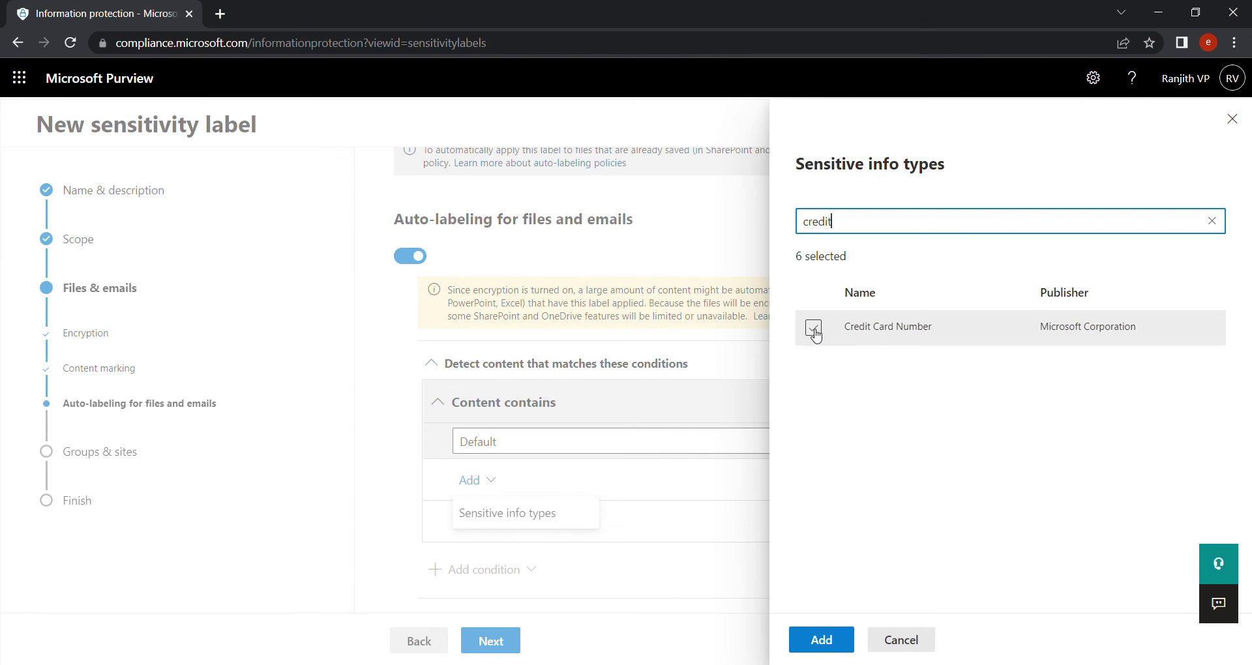
pyautogui.click(813, 328)
pyautogui.moveTo(880, 230); pyautogui.dragTo(774, 238)
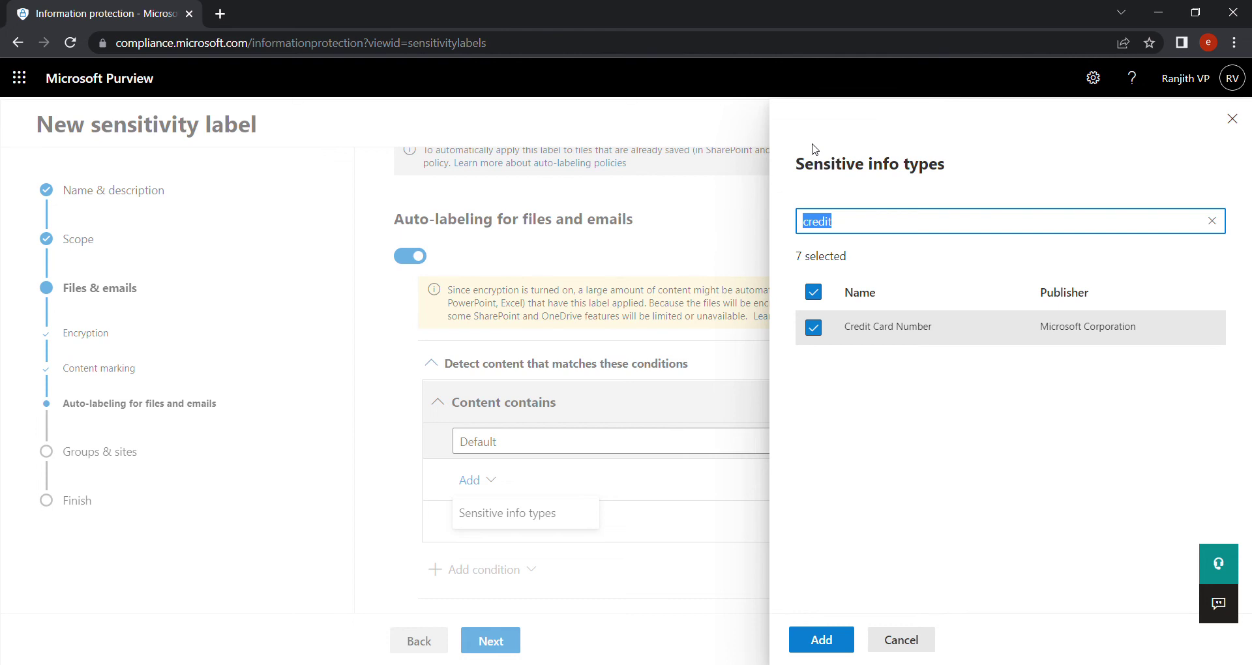
pyautogui.write('debi')
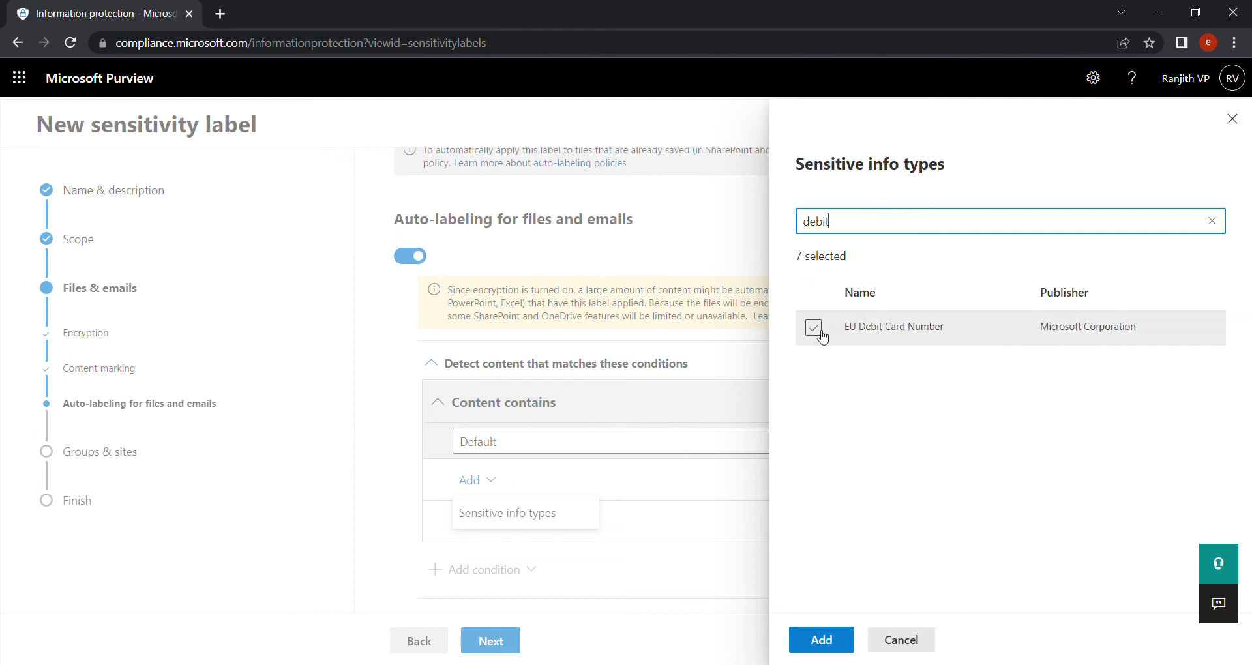
pyautogui.click(813, 328)
pyautogui.doubleClick(819, 221)
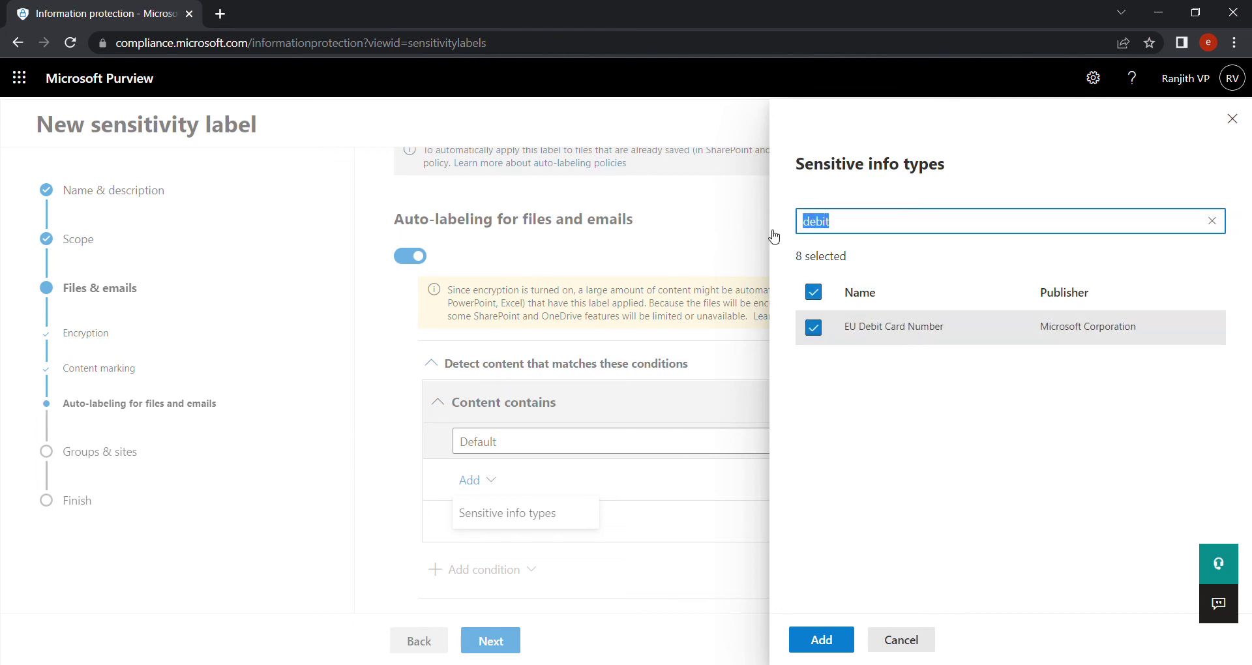
pyautogui.press('BackSpace')
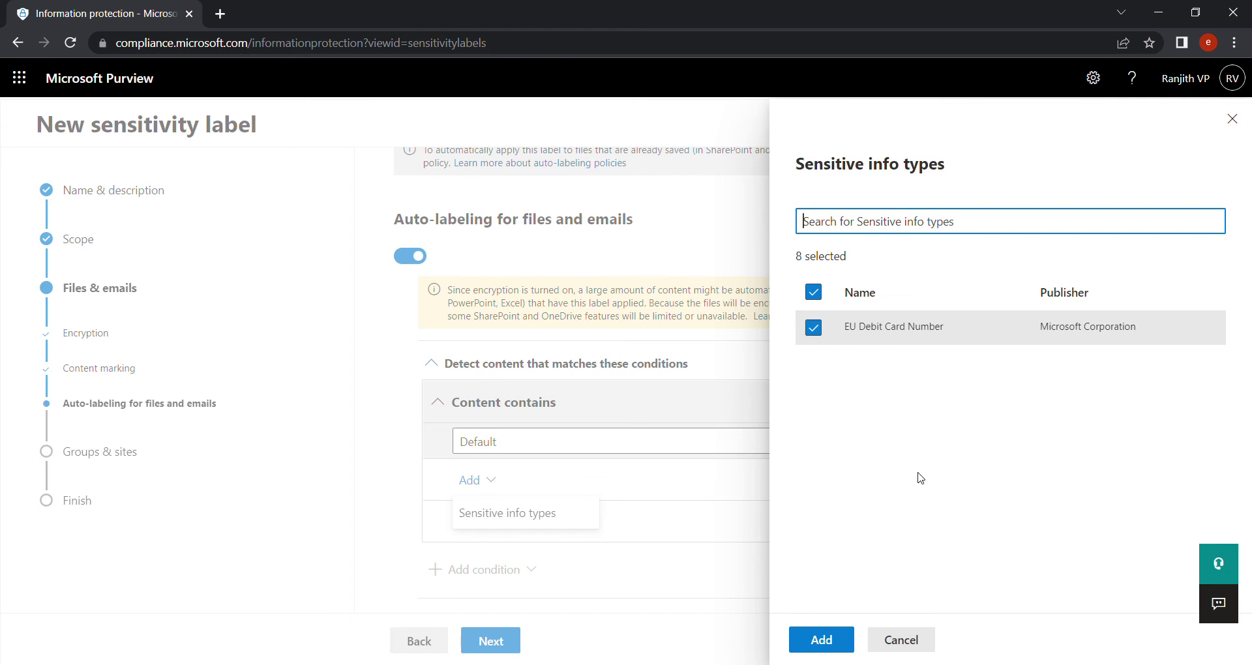
pyautogui.click(827, 640)
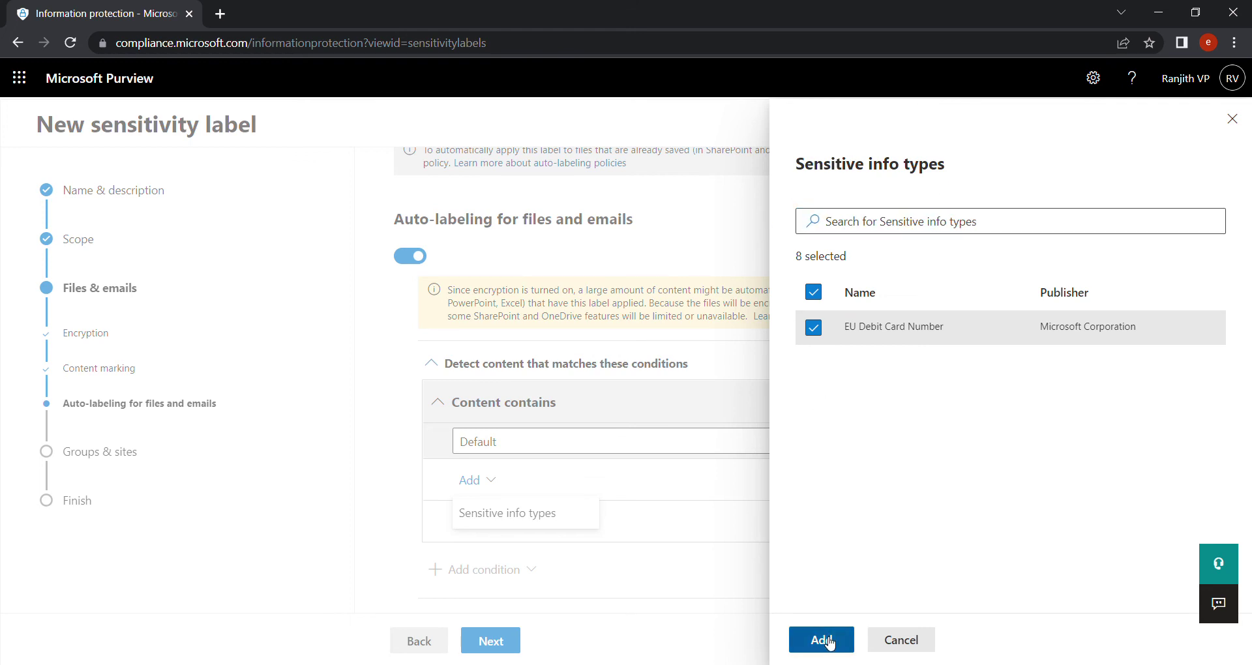
pyautogui.scroll(-3, 1250, 359)
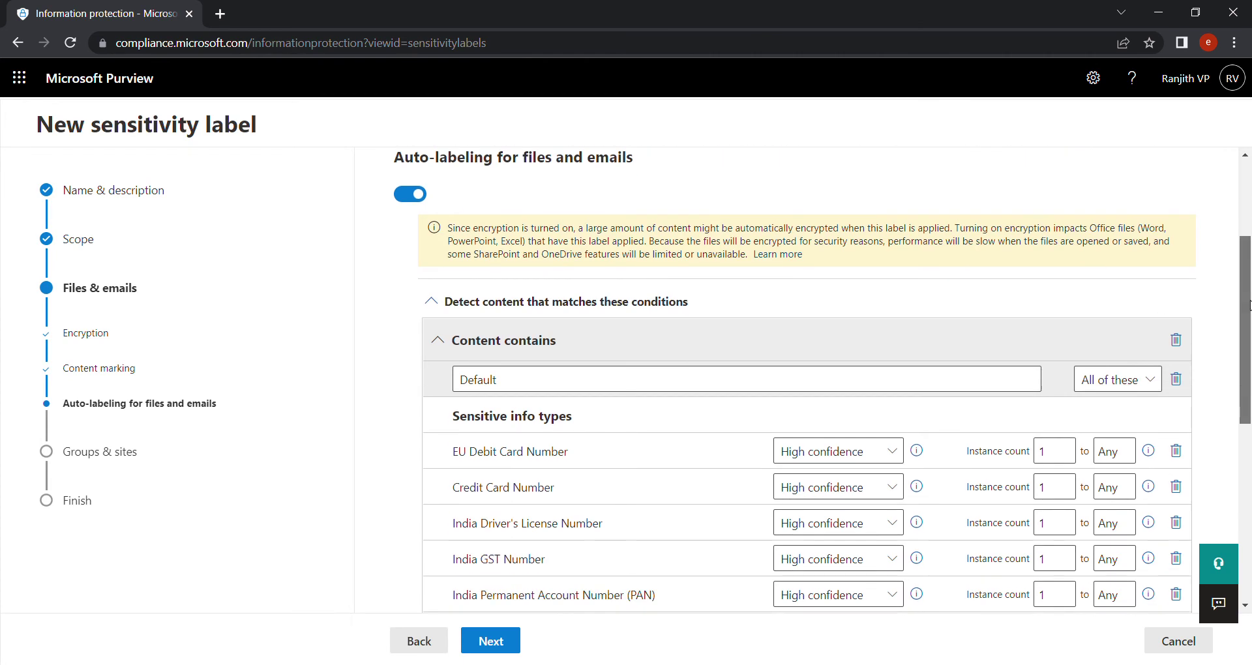
pyautogui.moveTo(1250, 361); pyautogui.dragTo(1251, 408)
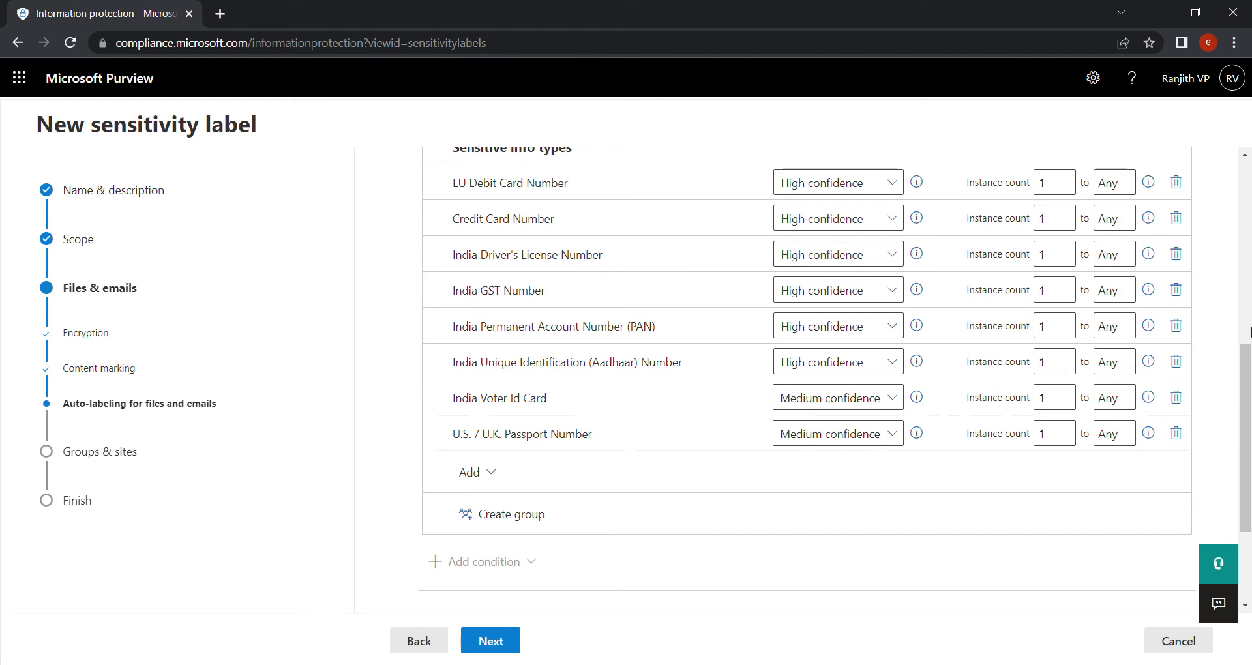
pyautogui.moveTo(1249, 332); pyautogui.dragTo(1250, 440)
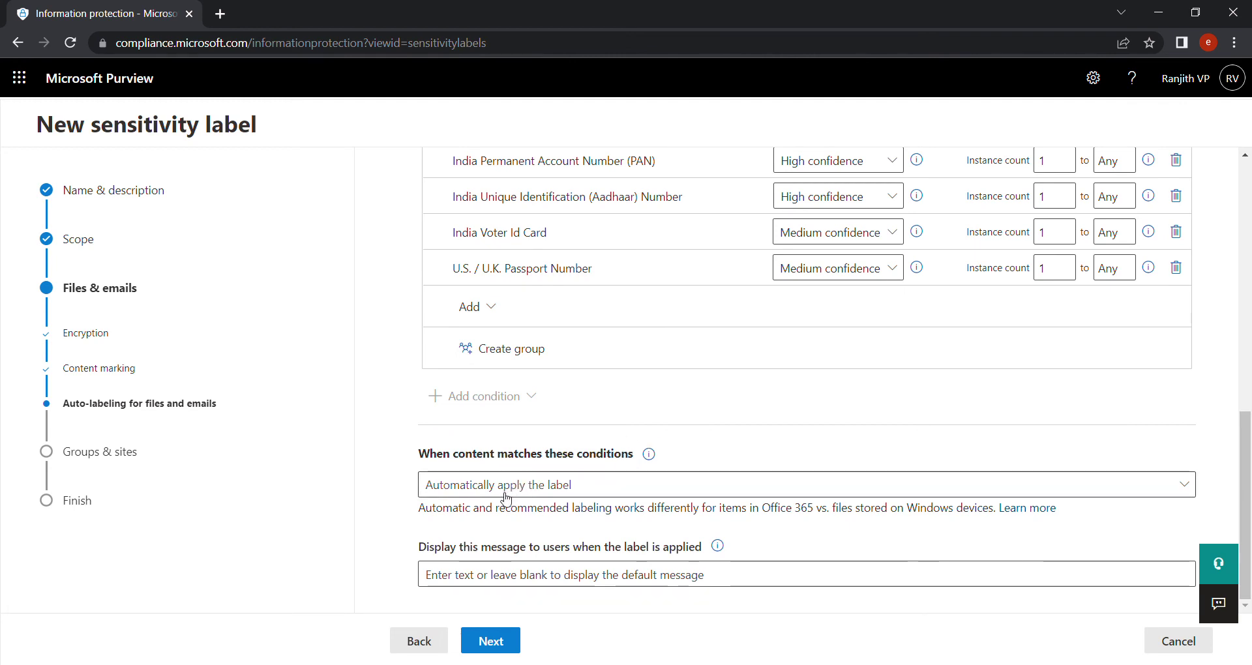
# Keep automatic labeling and set the user message to SileraSensitivityLabelEmailFile
pyautogui.click(566, 486)
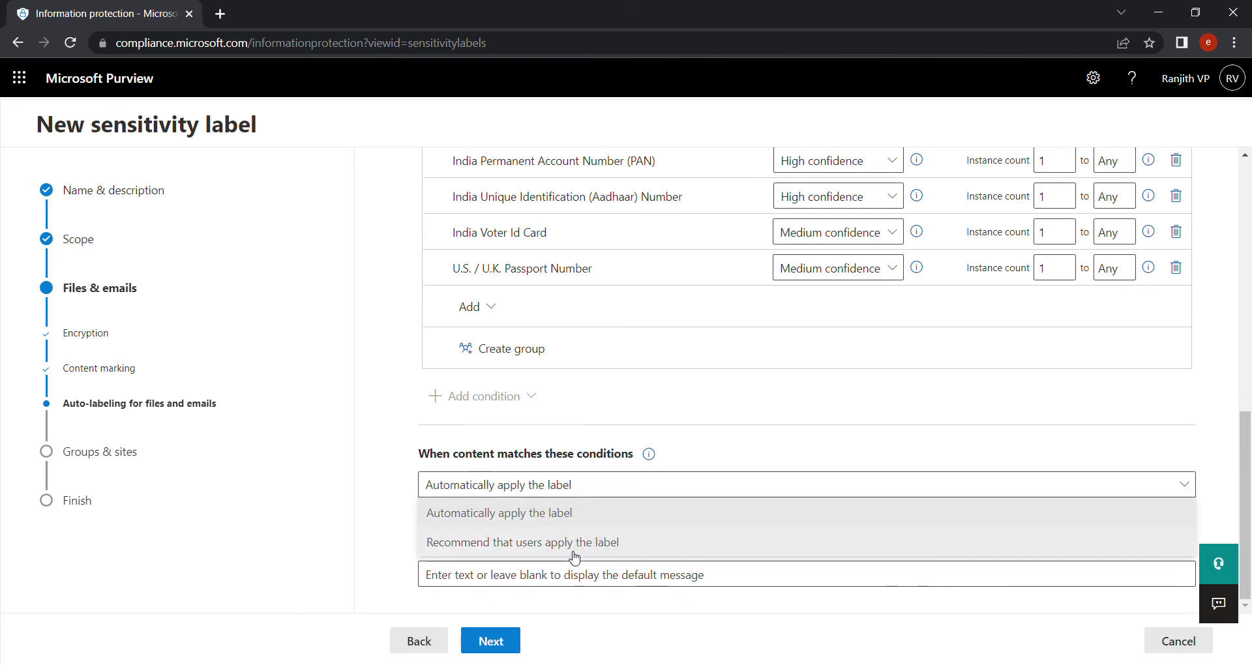
pyautogui.click(571, 512)
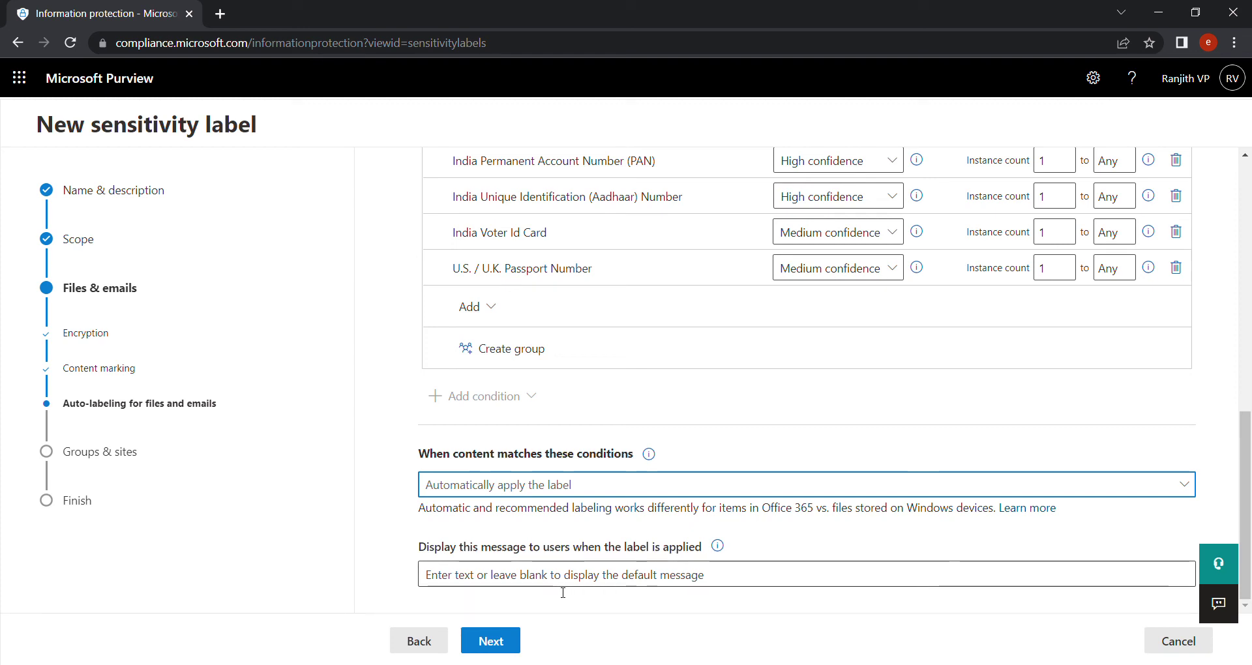
pyautogui.click(607, 576)
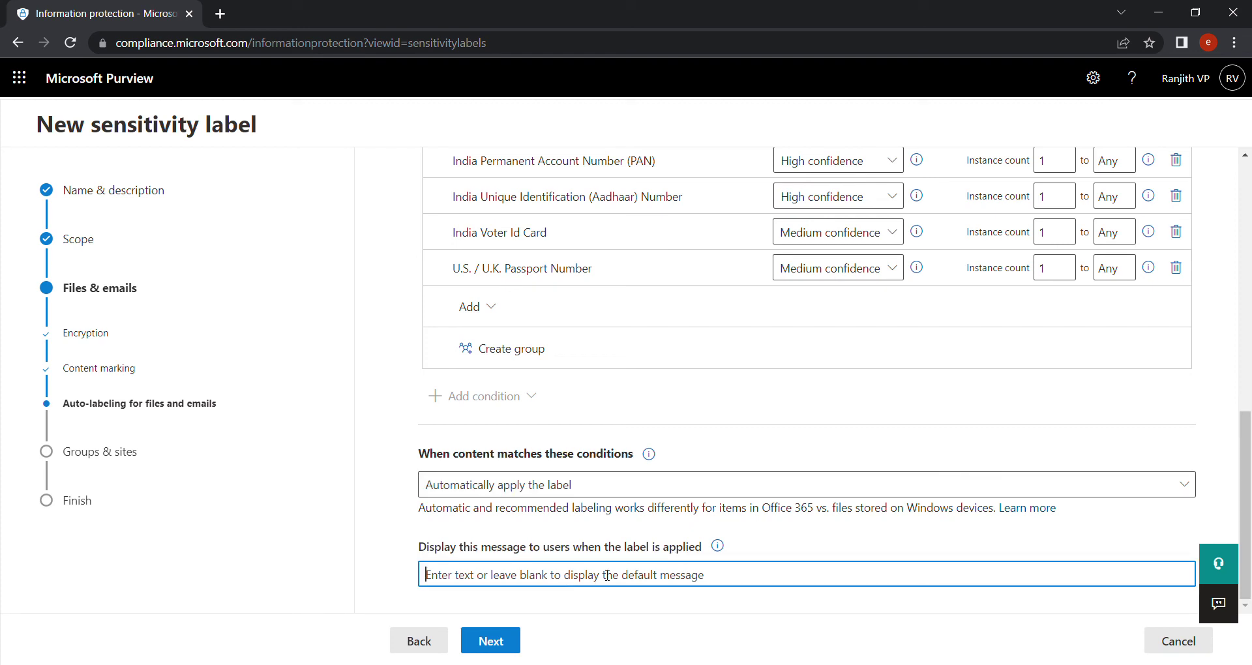
pyautogui.write('SileraSensitivityLabelEmailFile')
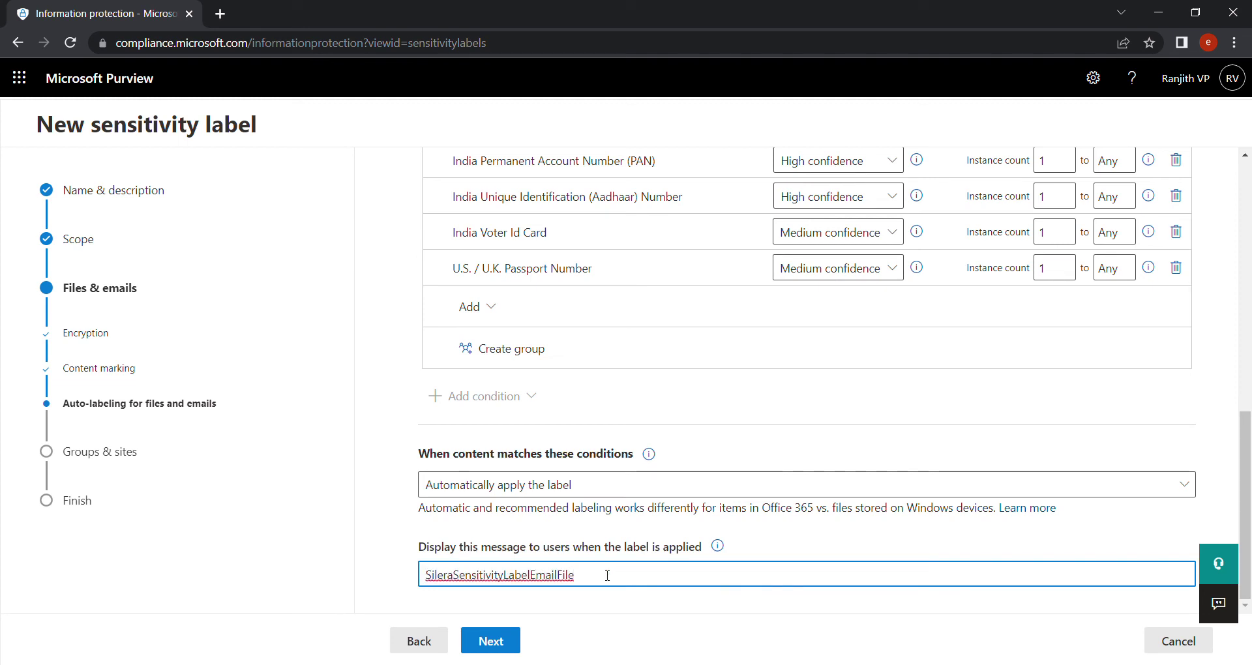
pyautogui.click(510, 644)
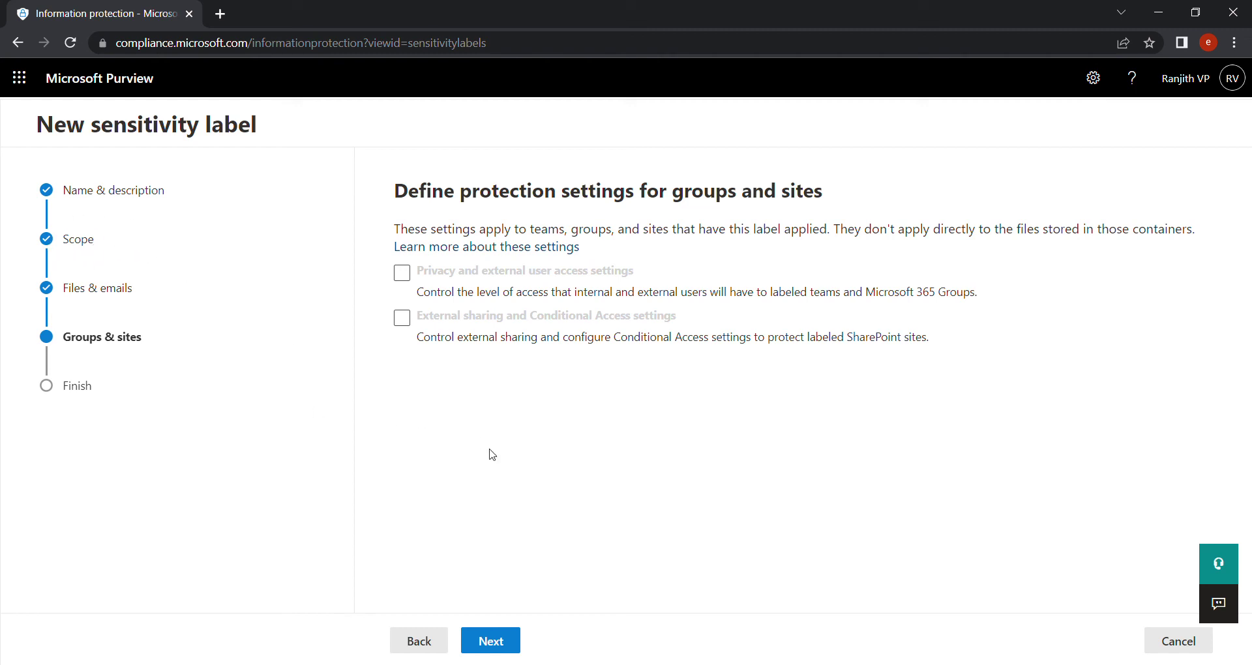
# Leave groups & sites protection off and create SileraSensitivityLabelEmailFile from the review page
pyautogui.click(492, 642)
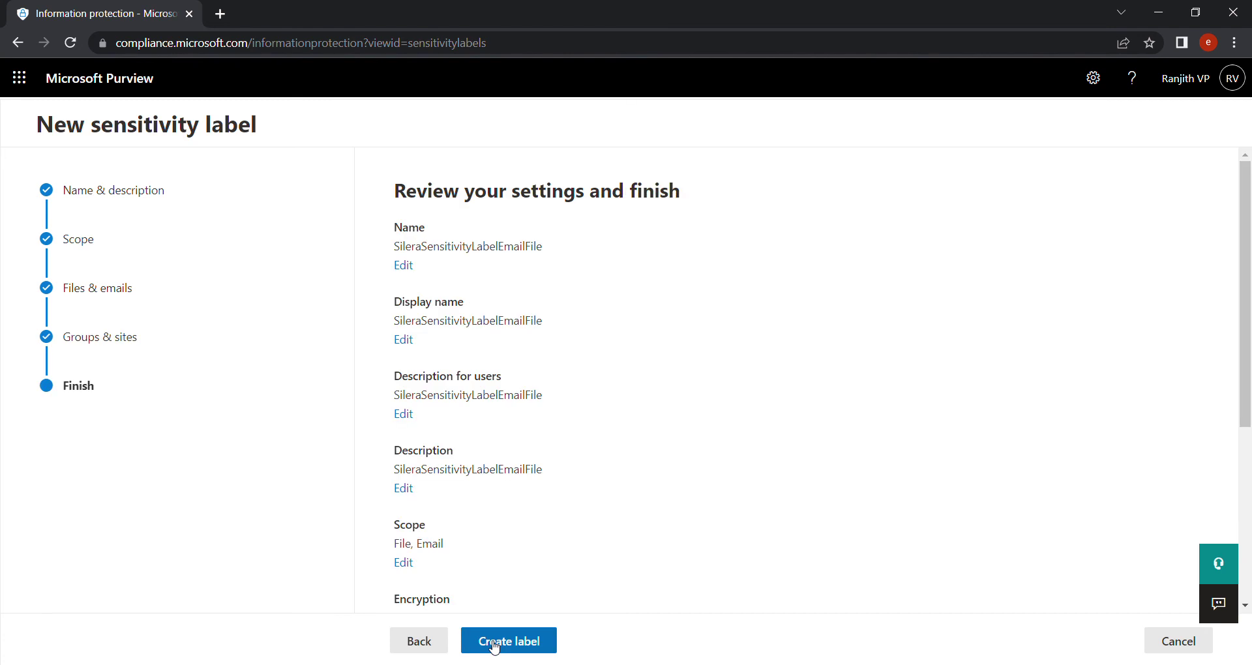
pyautogui.click(495, 644)
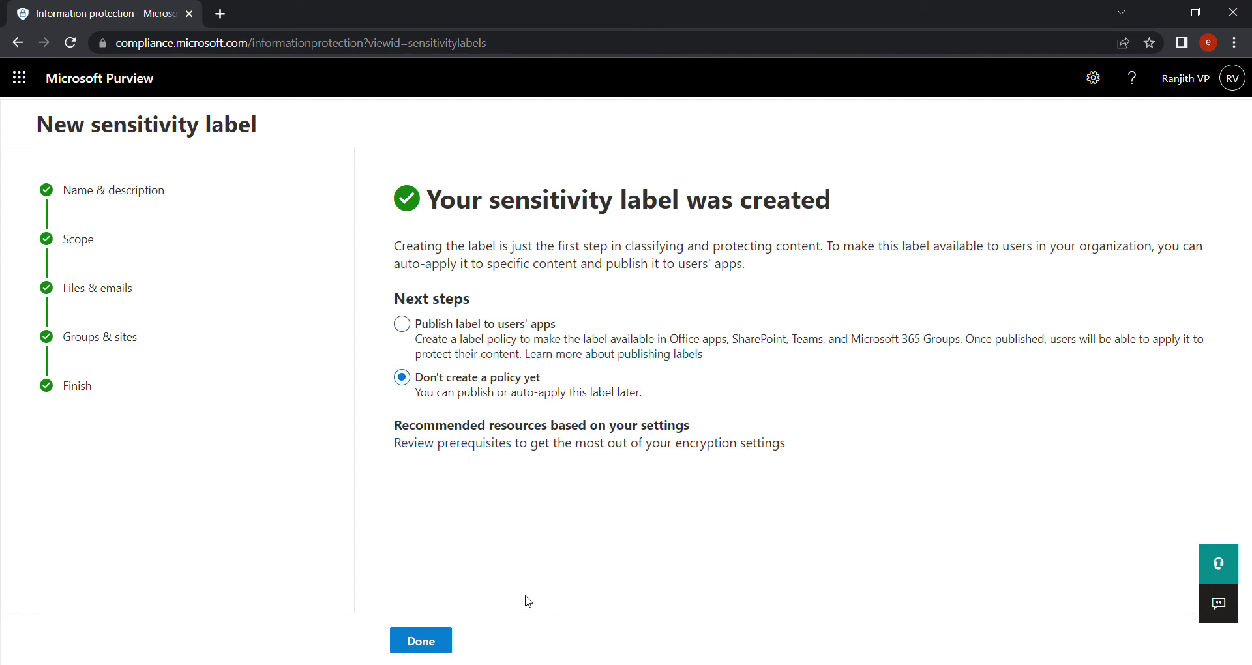
# Return to the labels list, check the Label policies list, then start publishing a label
pyautogui.click(436, 647)
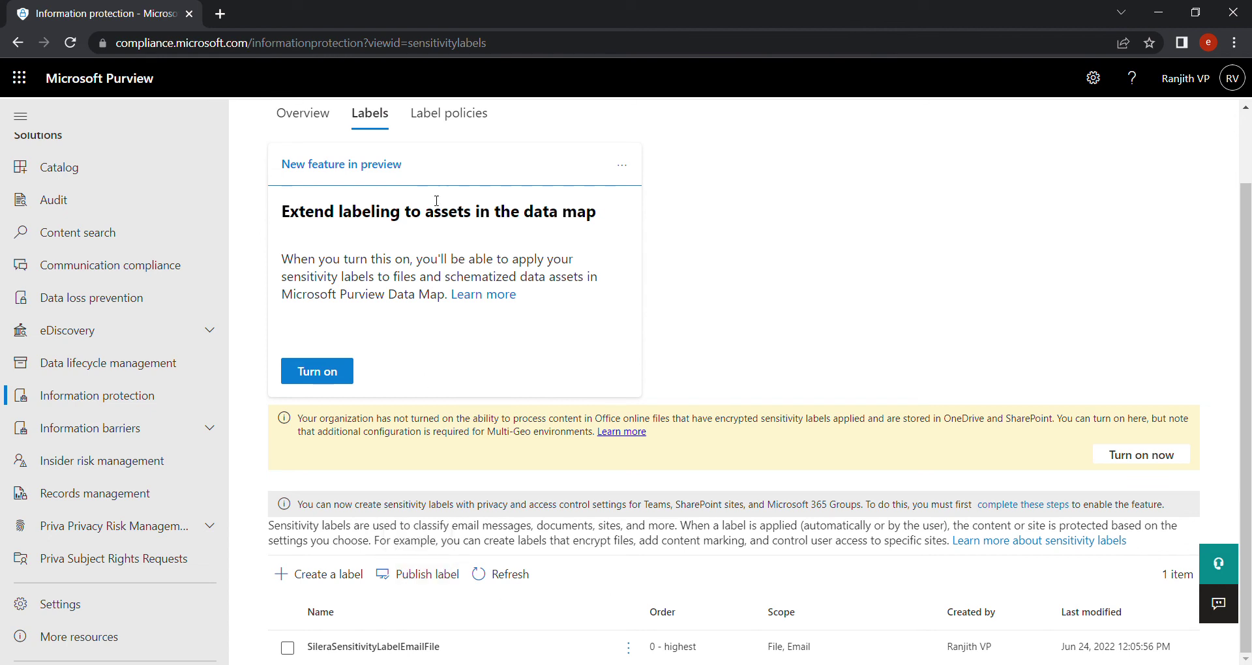
pyautogui.click(448, 114)
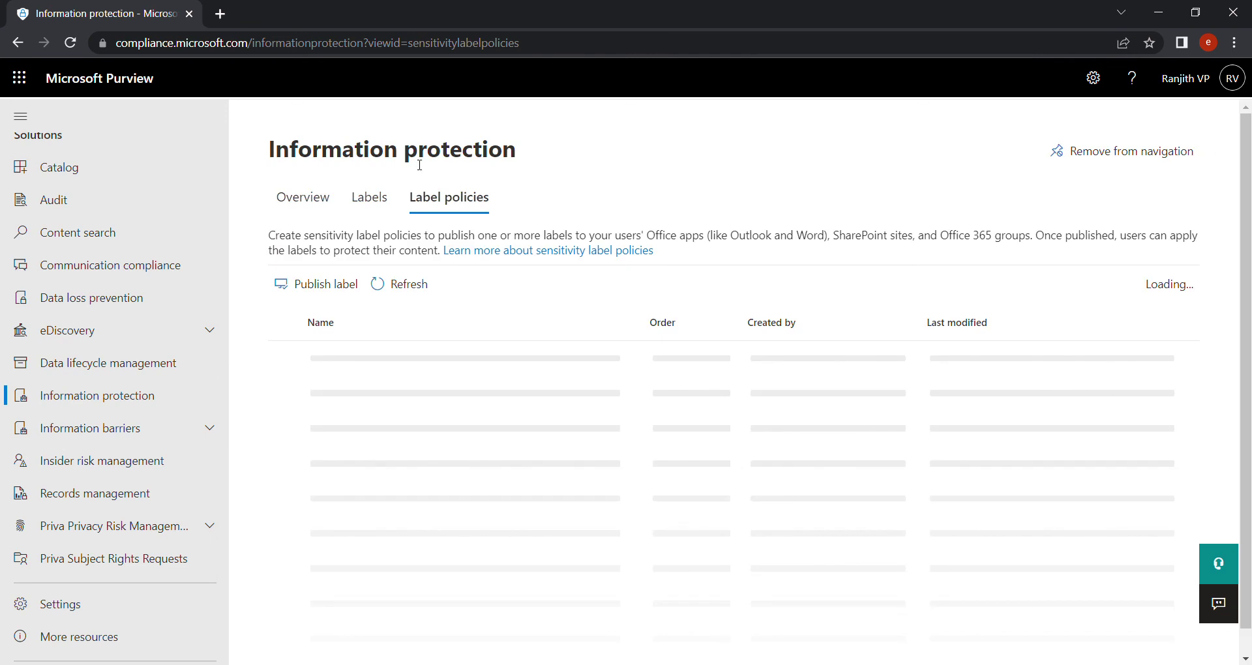
pyautogui.click(372, 202)
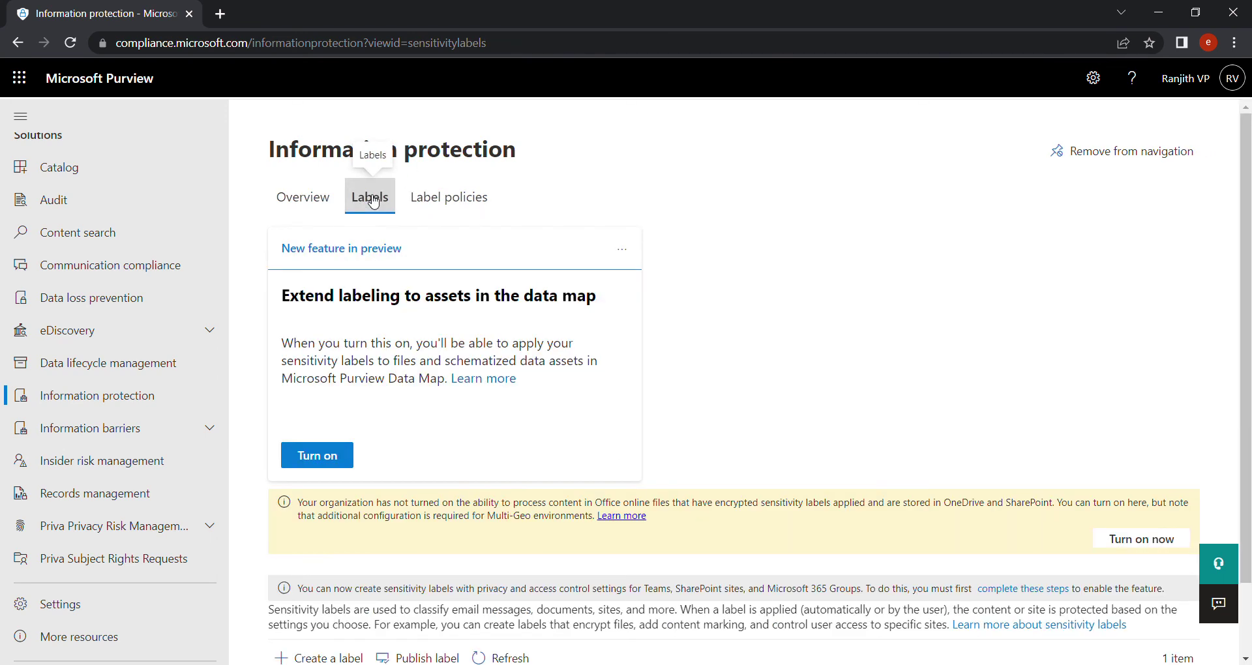
pyautogui.moveTo(1250, 222); pyautogui.dragTo(1249, 375)
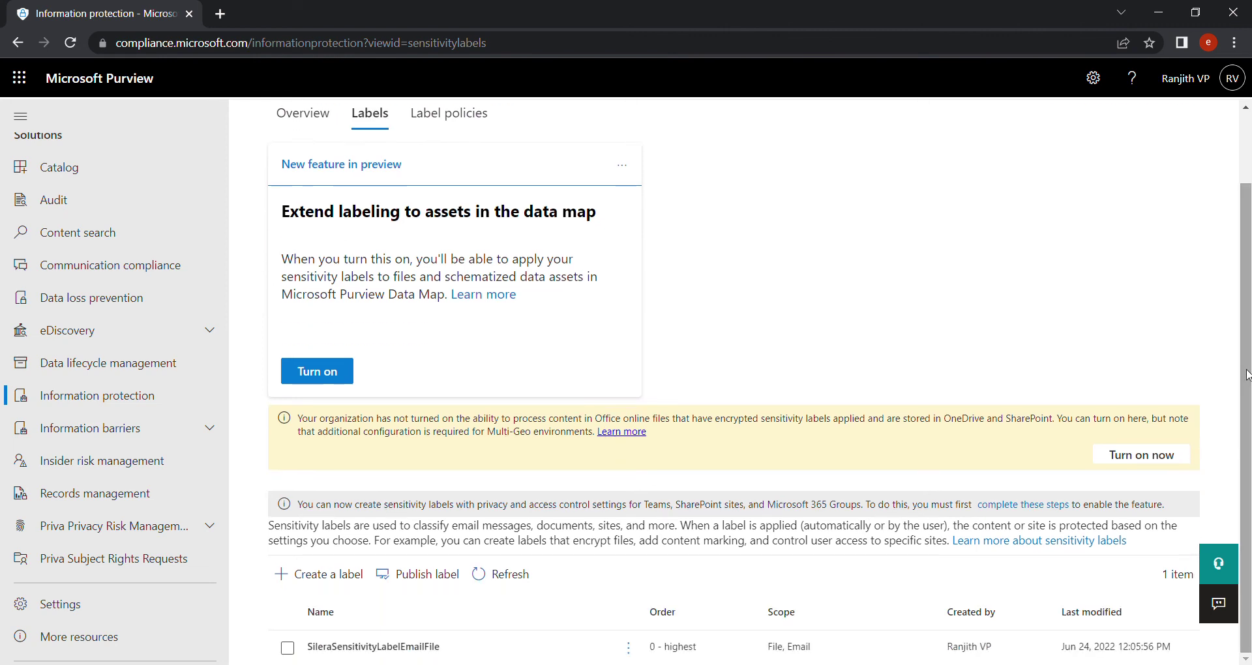
pyautogui.click(439, 578)
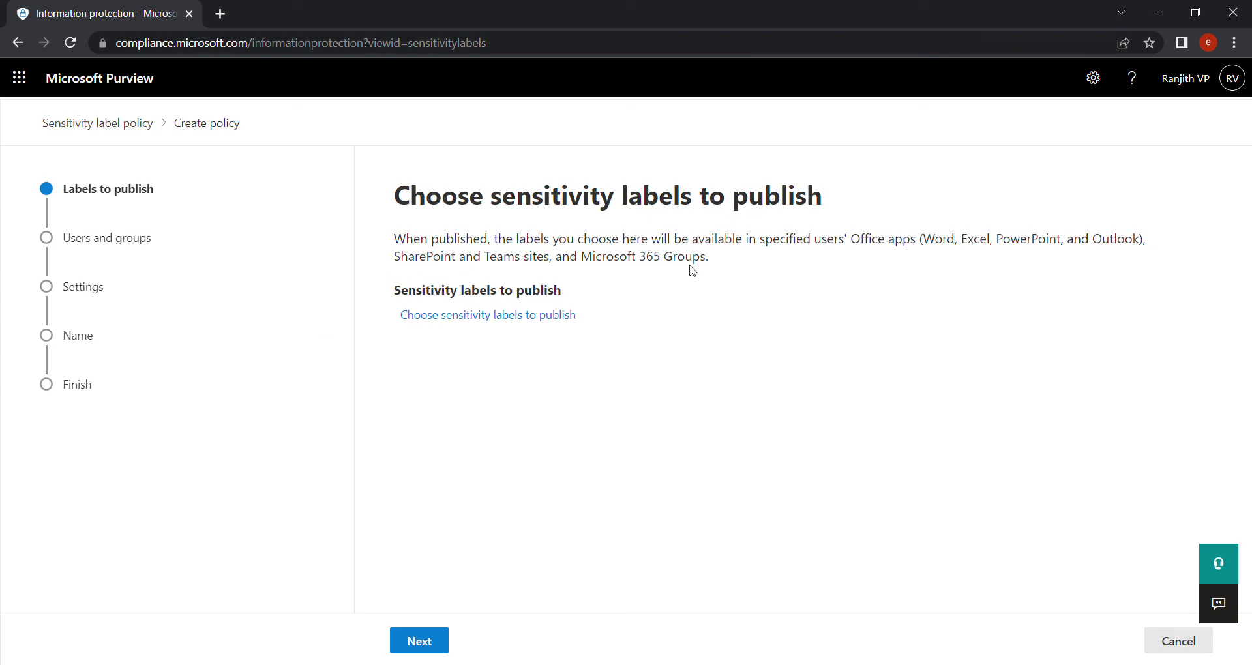
# Add SileraSensitivityLabelEmailFile to the policy's labels to publish
pyautogui.click(499, 325)
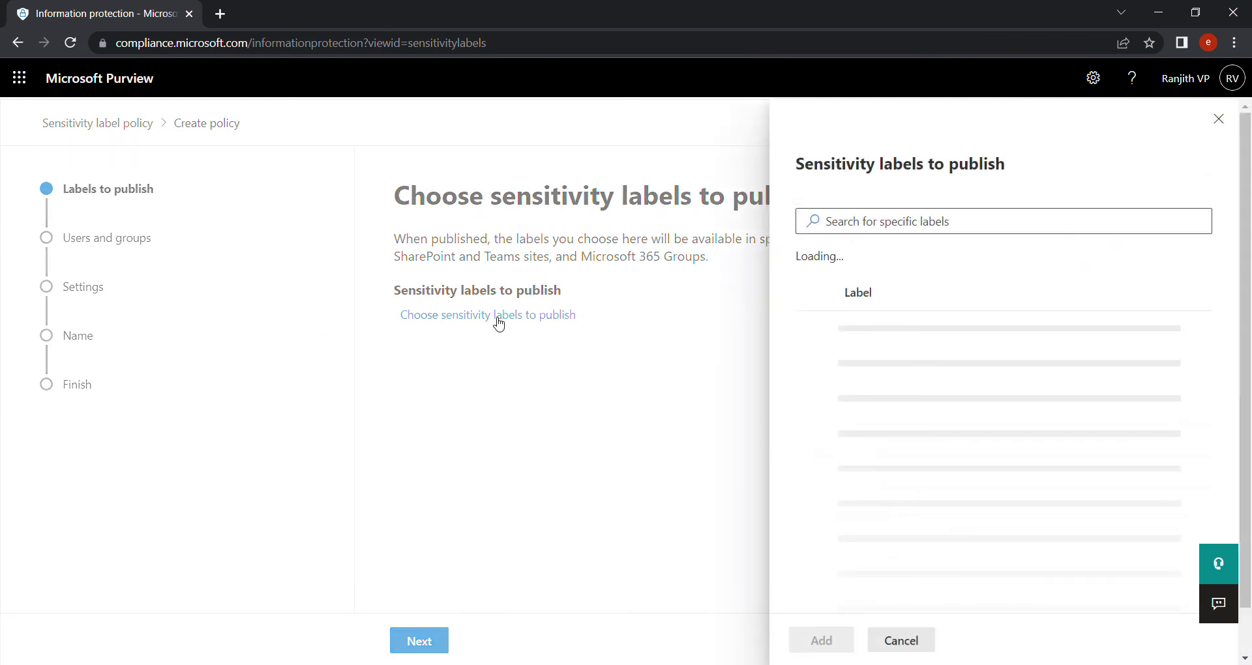
pyautogui.click(875, 338)
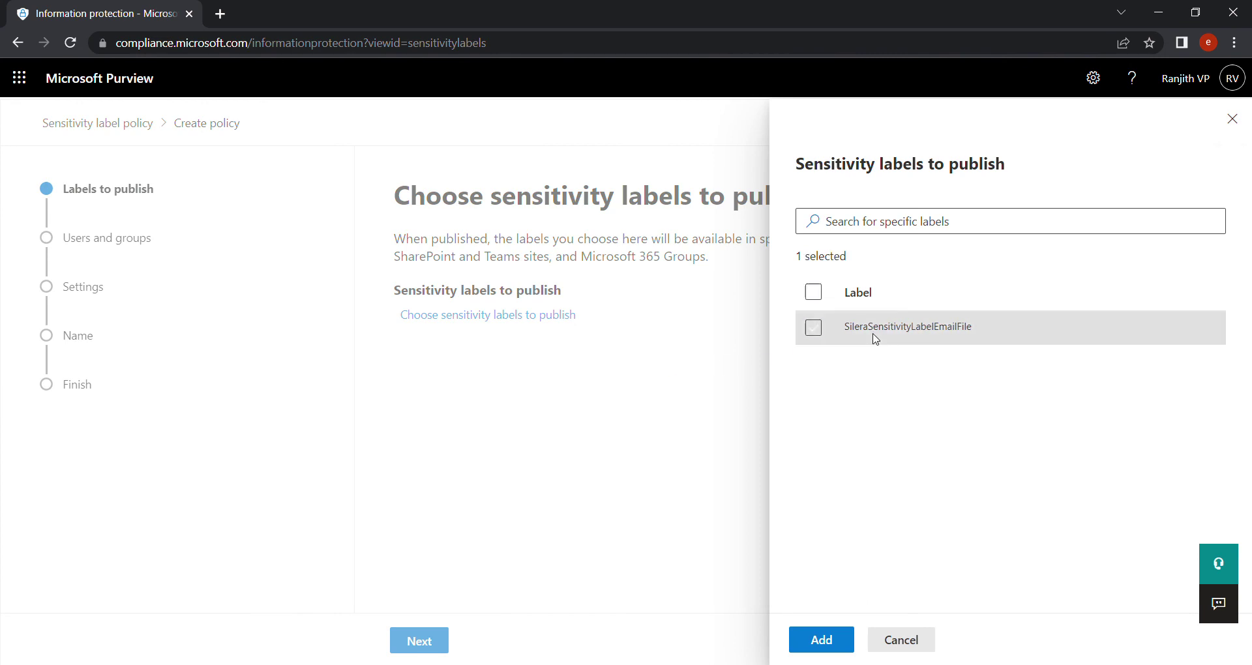
pyautogui.click(821, 641)
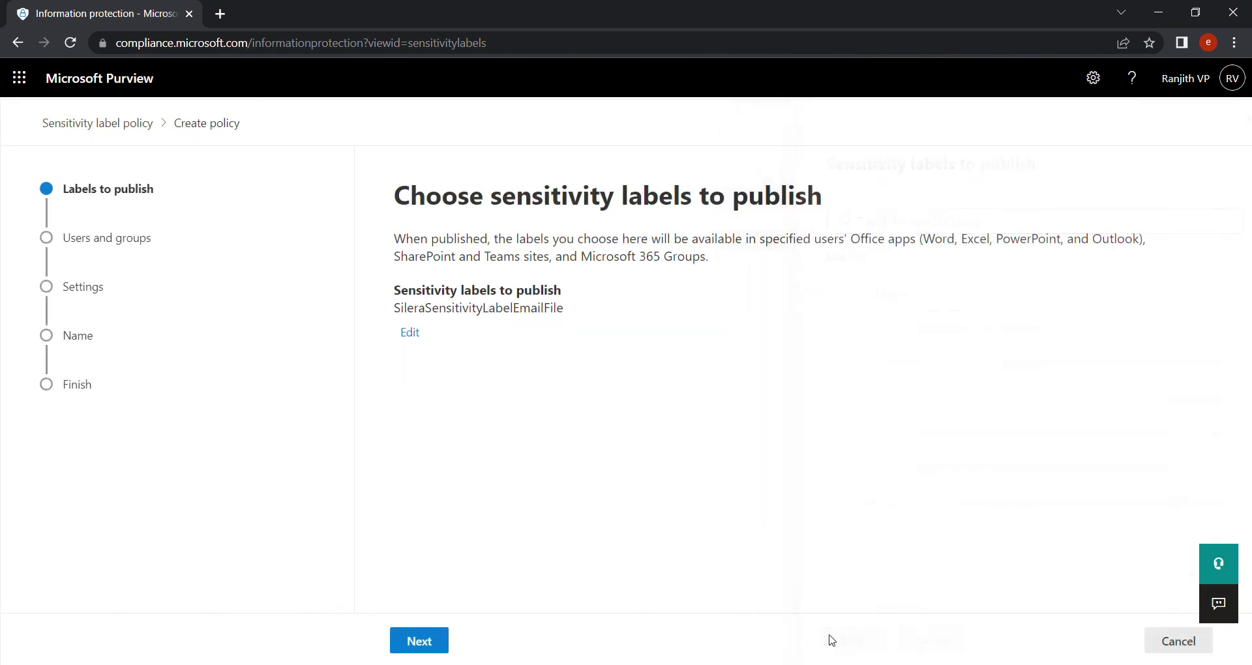
pyautogui.click(432, 642)
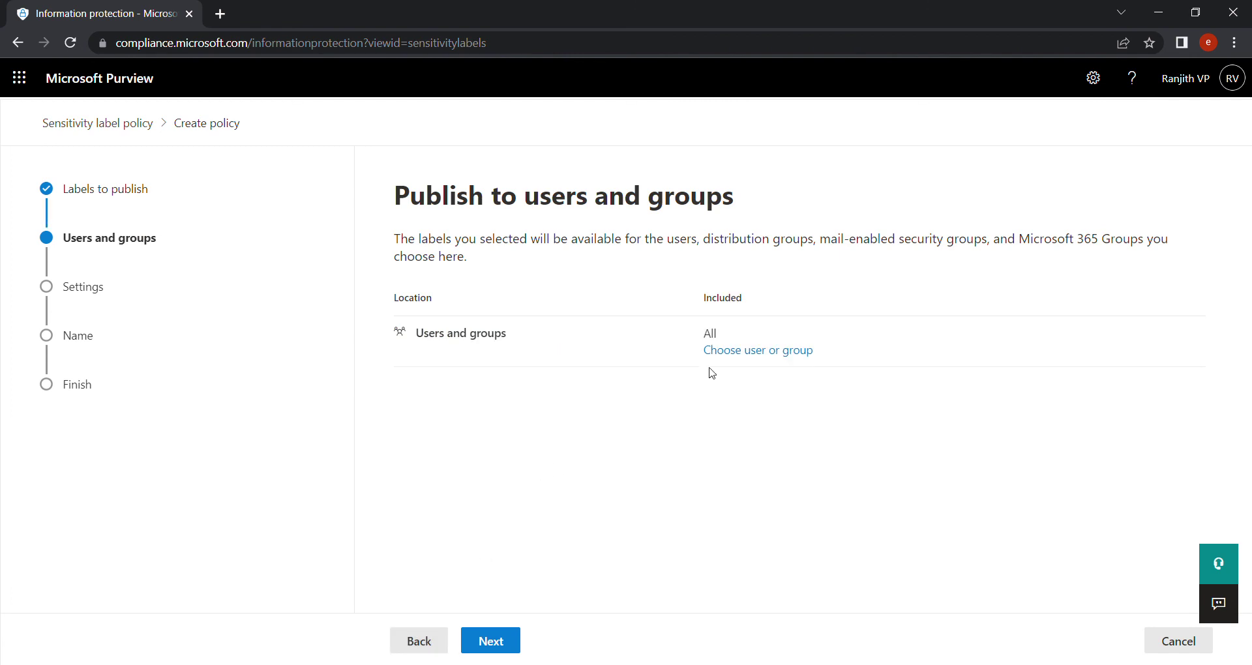
# Target the policy at two selected users only
pyautogui.click(765, 349)
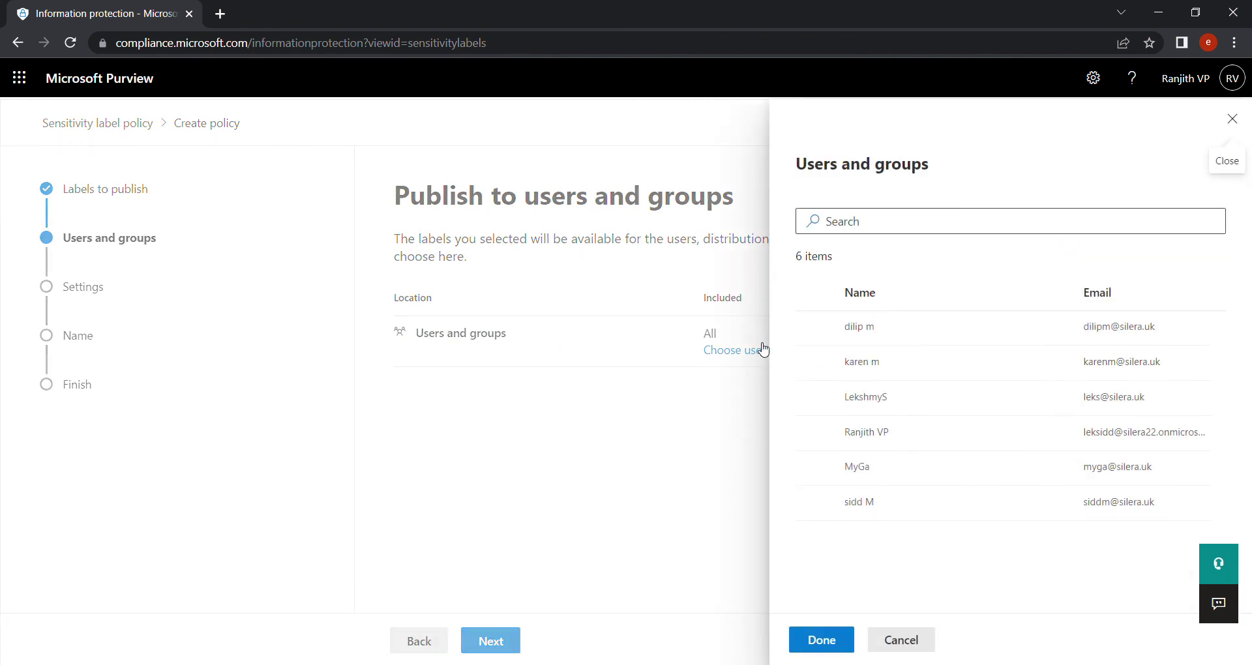
pyautogui.click(814, 328)
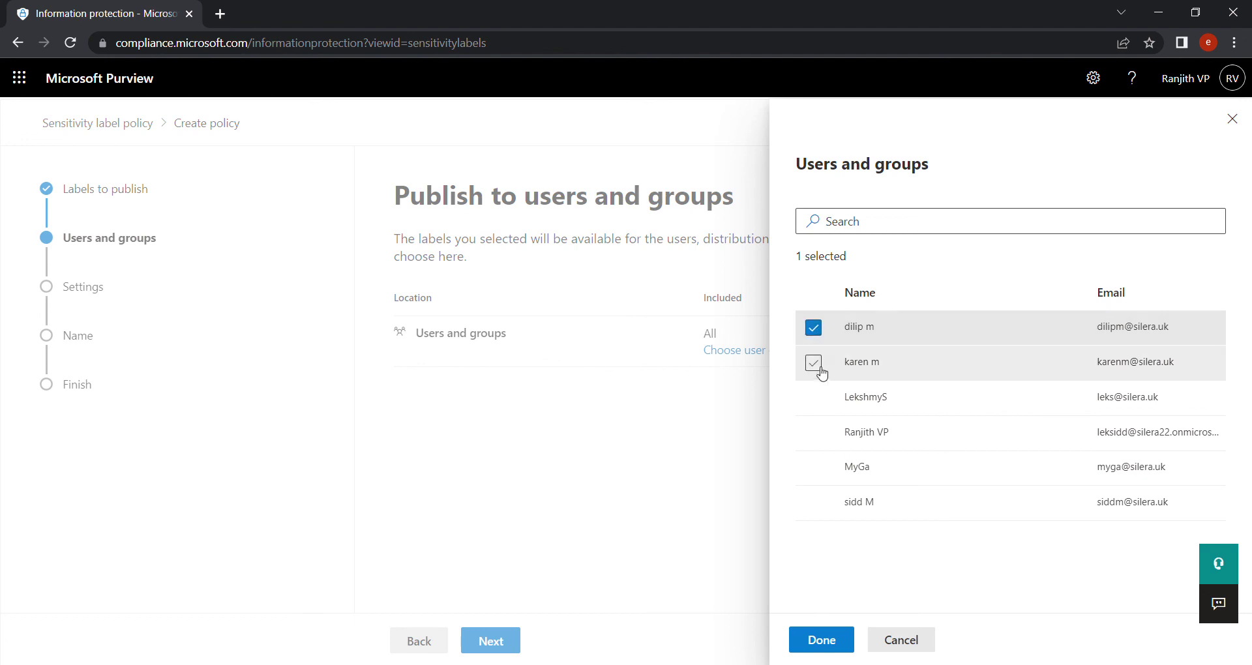
pyautogui.click(814, 362)
pyautogui.click(825, 640)
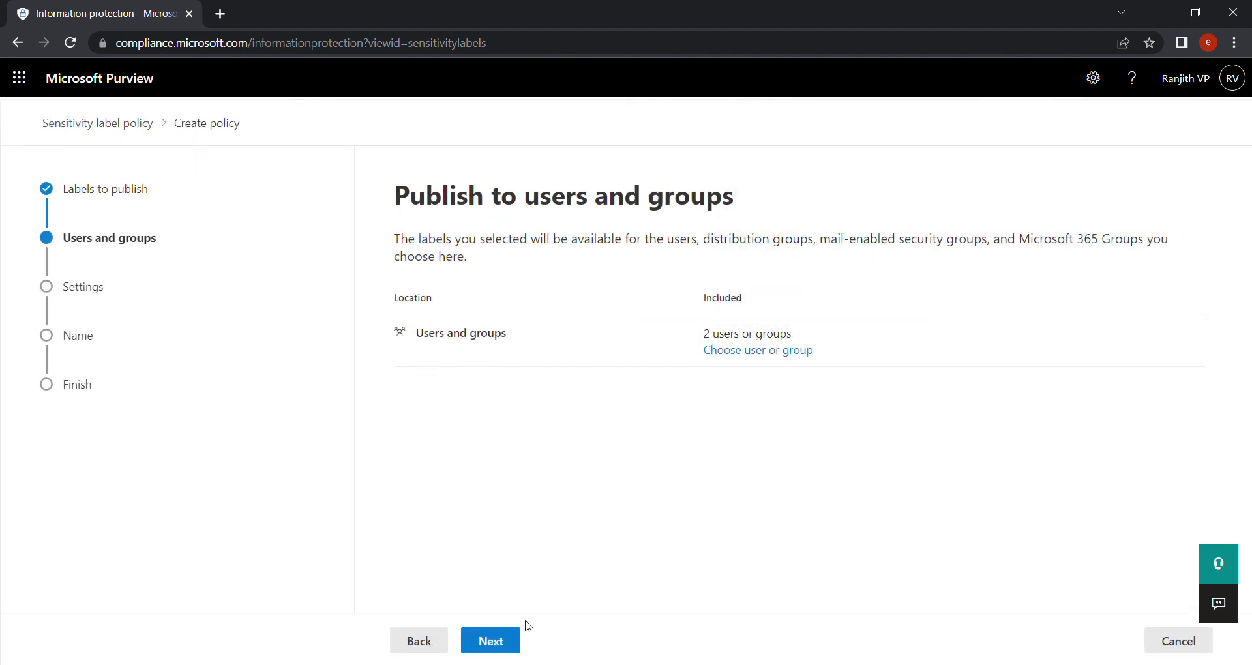
pyautogui.click(499, 646)
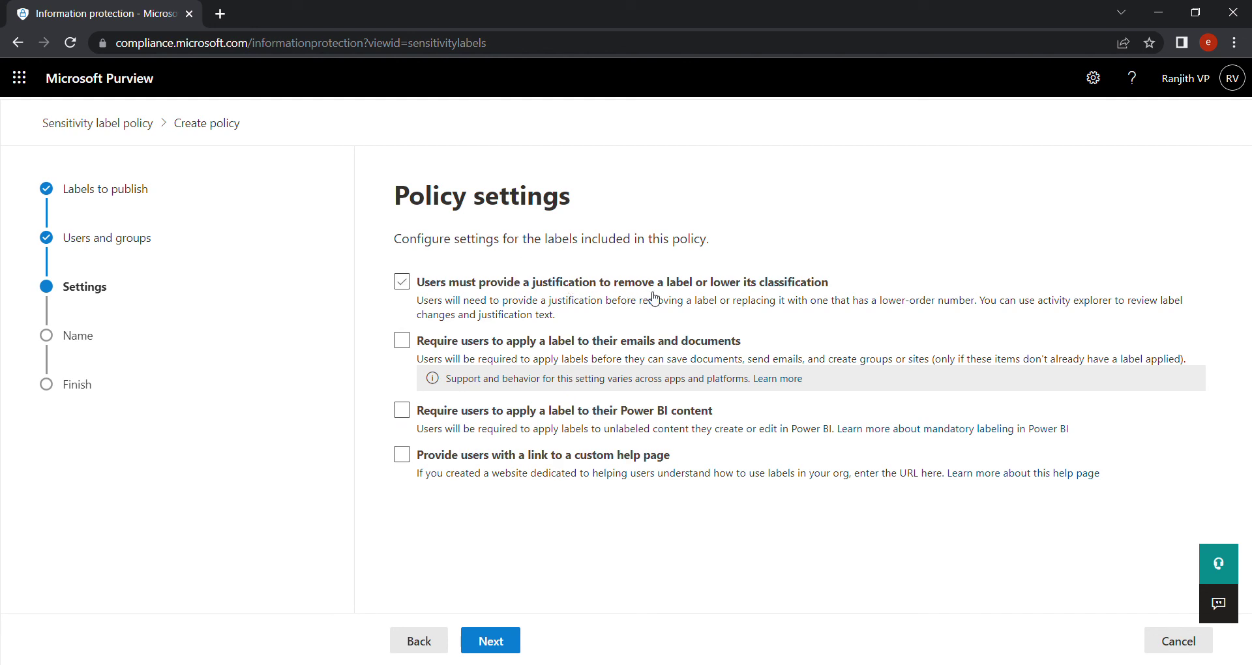
# Require a justification for removing or downgrading labels and make labels mandatory on emails and documents
pyautogui.click(767, 297)
pyautogui.click(418, 287)
pyautogui.click(416, 345)
# Make SileraSensitivityLabelEmailFile the default label for documents and emails, with no Power BI default
pyautogui.click(500, 638)
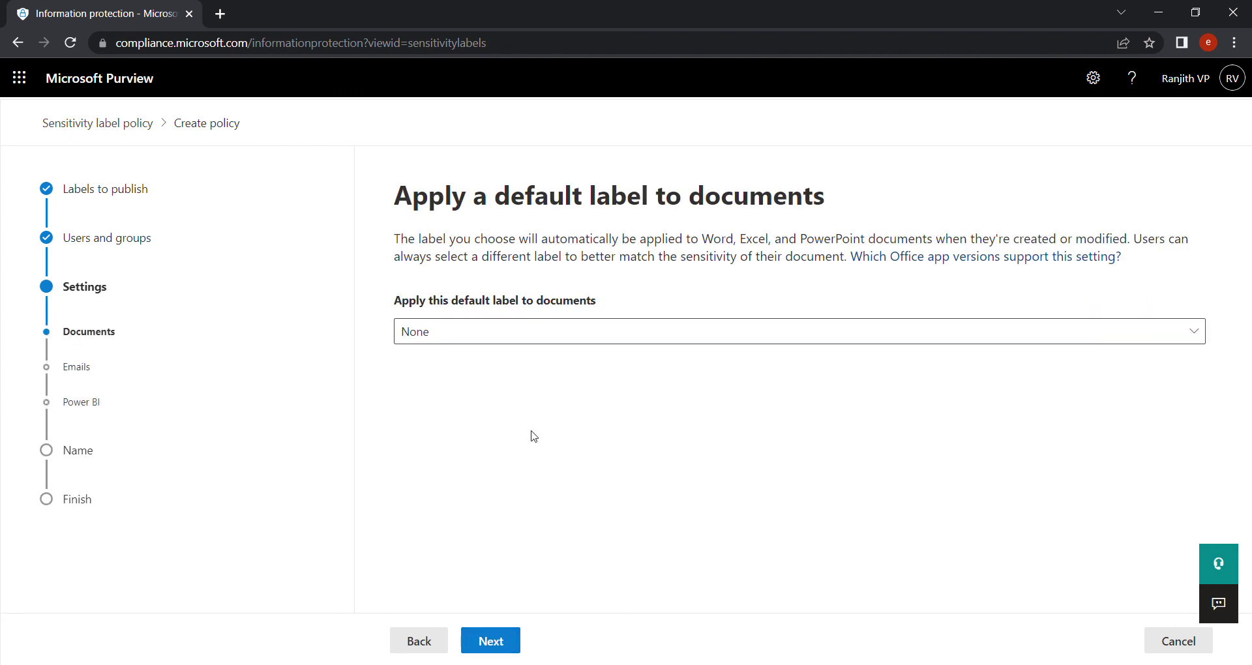
pyautogui.click(543, 337)
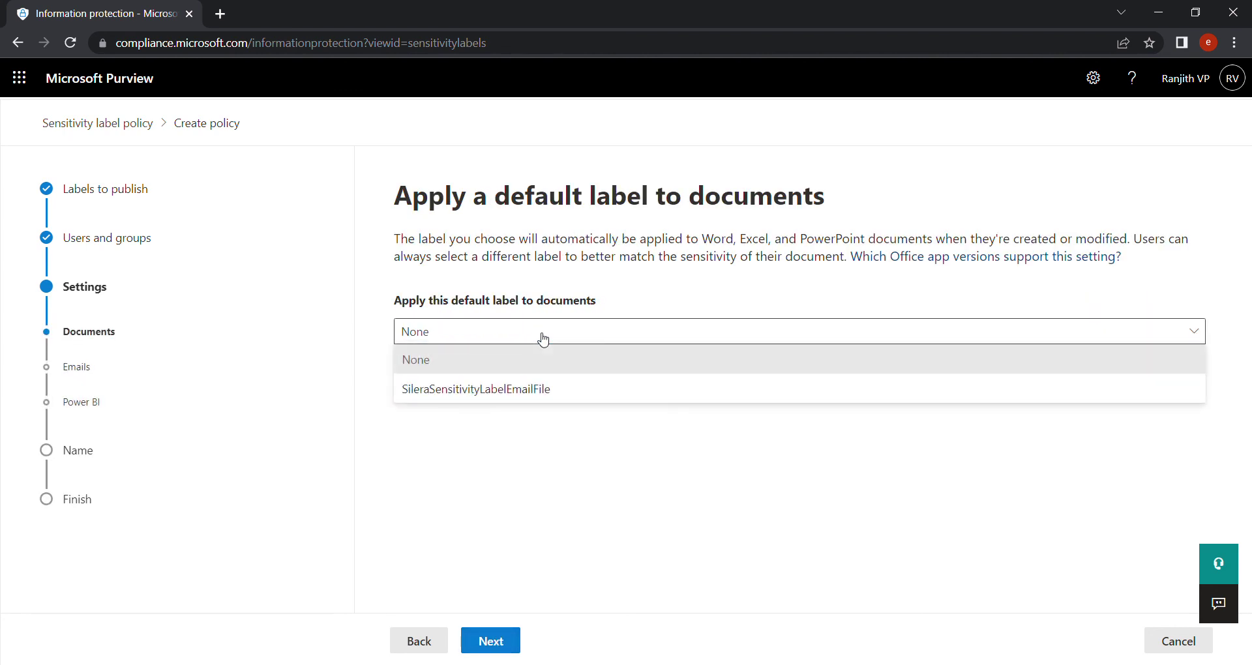
pyautogui.click(534, 392)
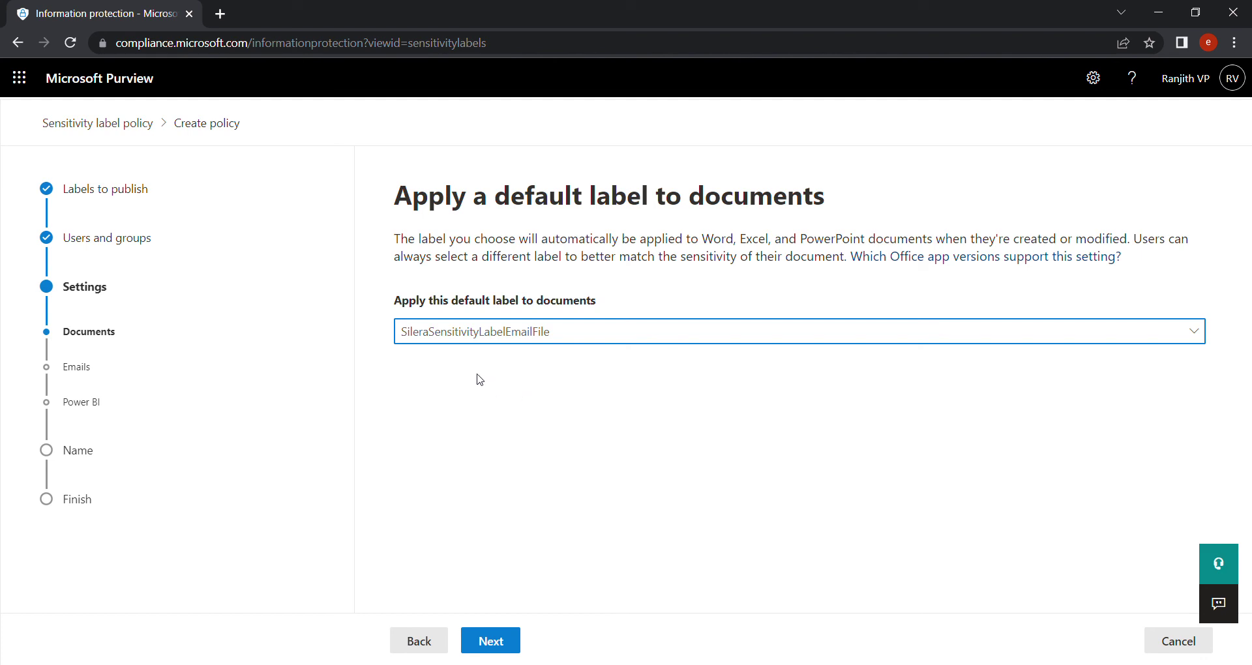
pyautogui.click(503, 645)
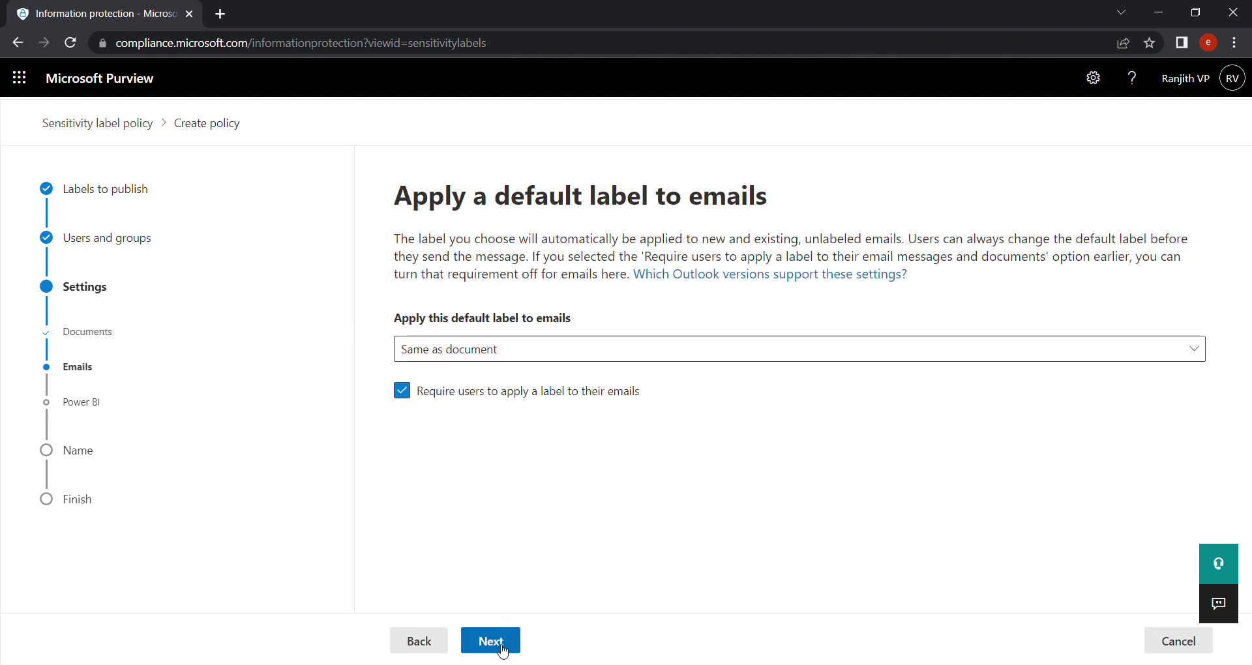
pyautogui.click(529, 350)
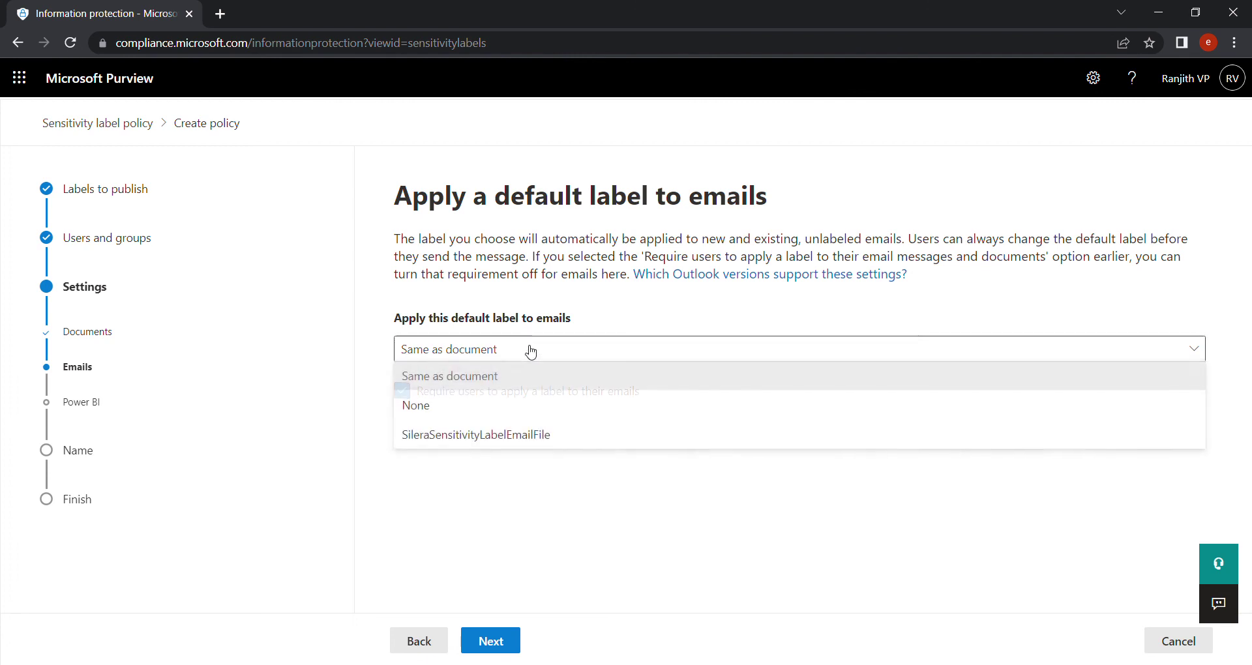
pyautogui.click(511, 437)
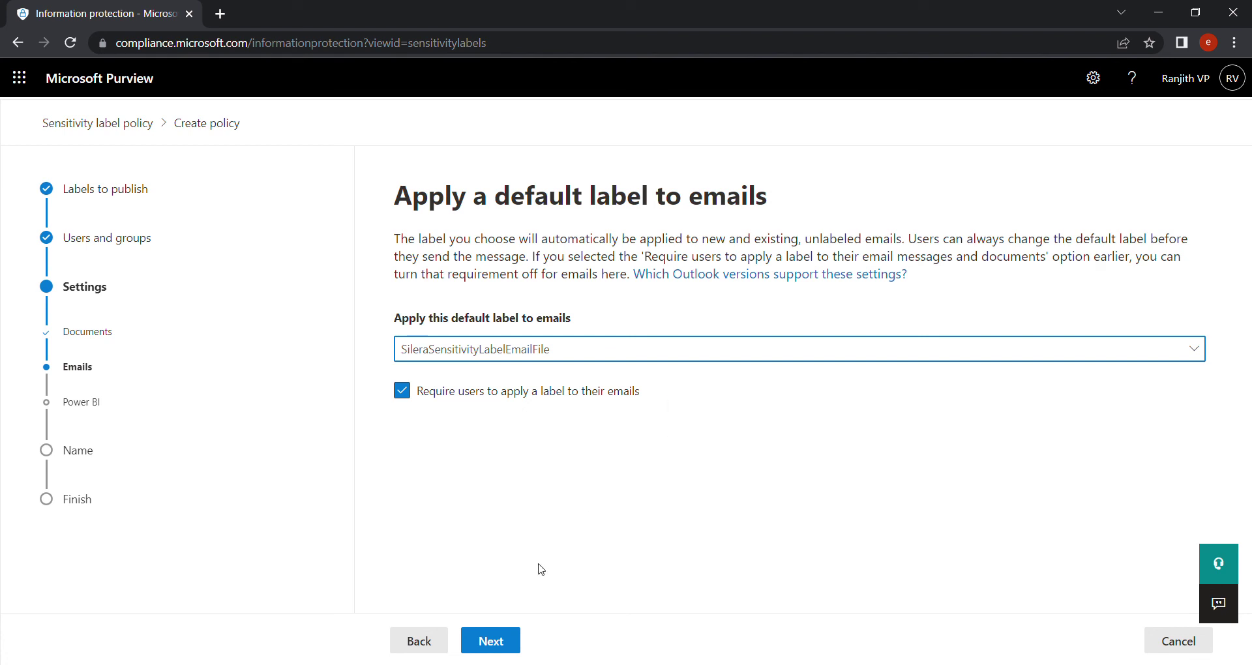
pyautogui.click(502, 643)
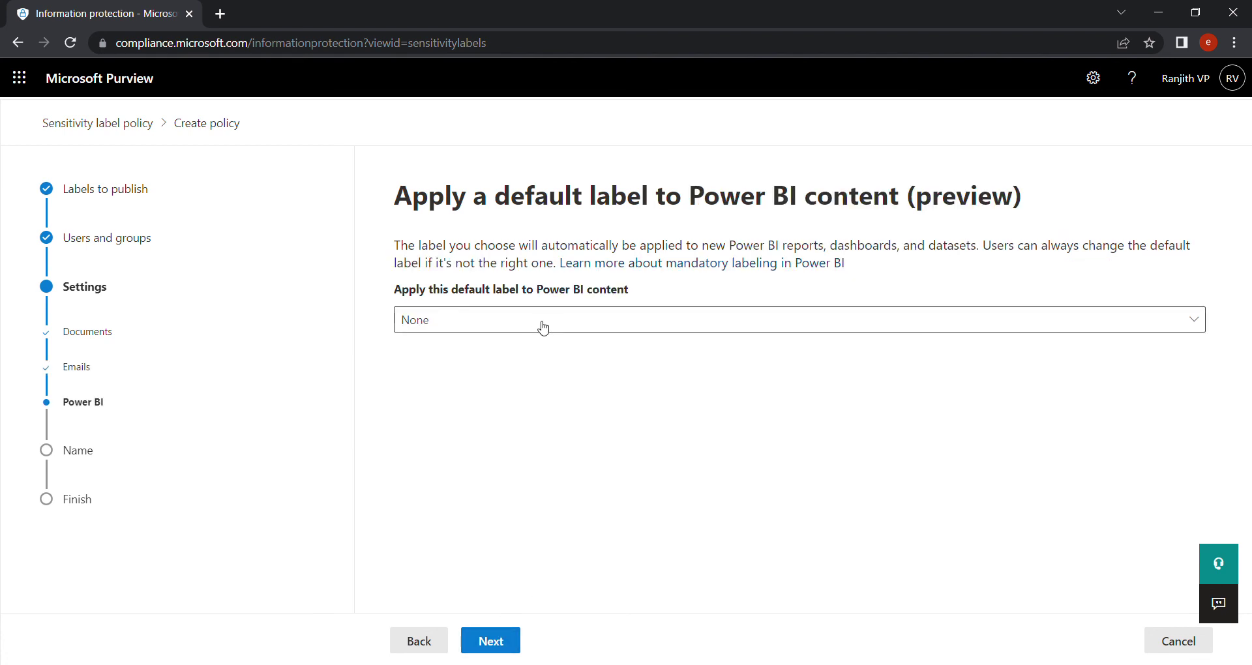
pyautogui.click(507, 641)
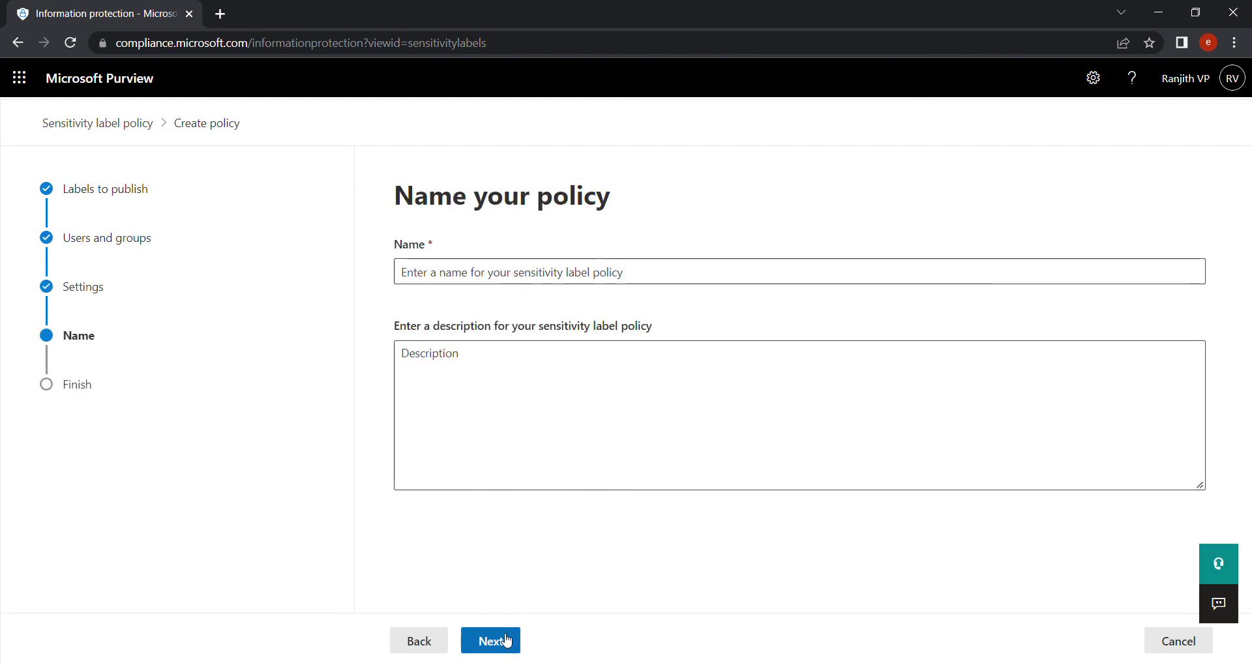
# Name the policy SileraEmailFileSensitivityPolicy and use the same text as its description
pyautogui.click(513, 280)
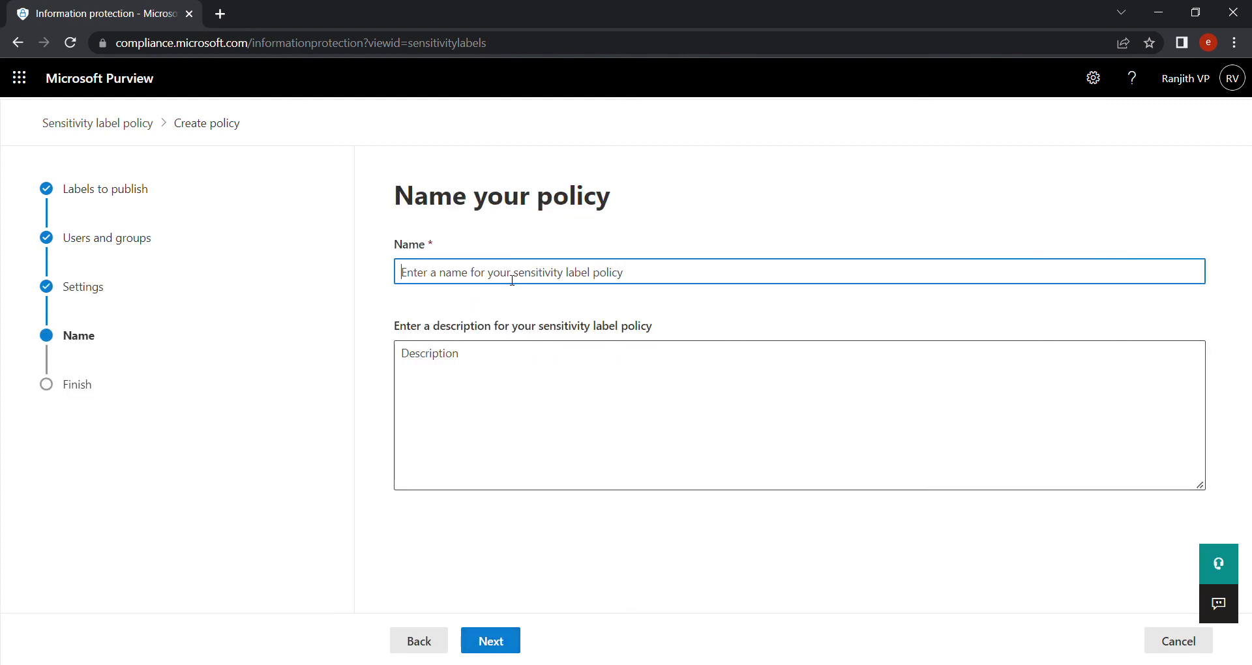
pyautogui.write('SileraSensitivityLabelEmailFile')
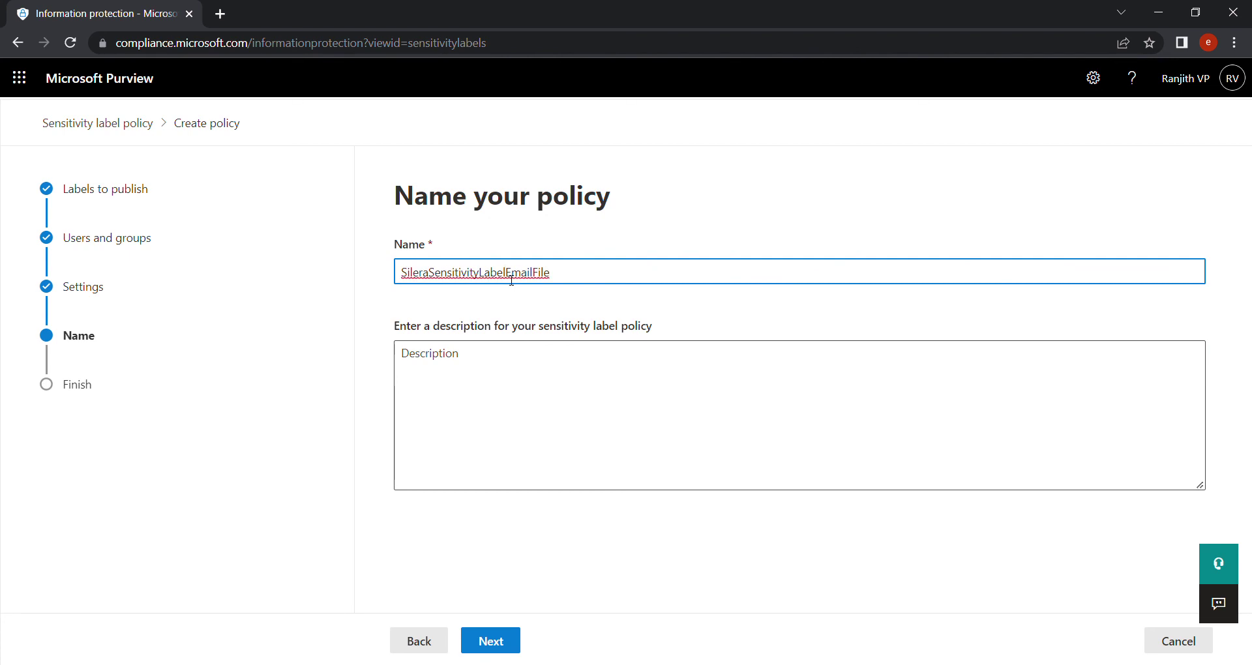
pyautogui.click(512, 281)
pyautogui.press('BackSpace')
pyautogui.press('BackSpace')
pyautogui.press('BackSpace')
pyautogui.press('BackSpace')
pyautogui.press('BackSpace')
pyautogui.press('BackSpace')
pyautogui.press('BackSpace')
pyautogui.press('BackSpace')
pyautogui.press('BackSpace')
pyautogui.press('BackSpace')
pyautogui.press('BackSpace')
pyautogui.press('BackSpace')
pyautogui.press('BackSpace')
pyautogui.press('BackSpace')
pyautogui.press('BackSpace')
pyautogui.press('BackSpace')
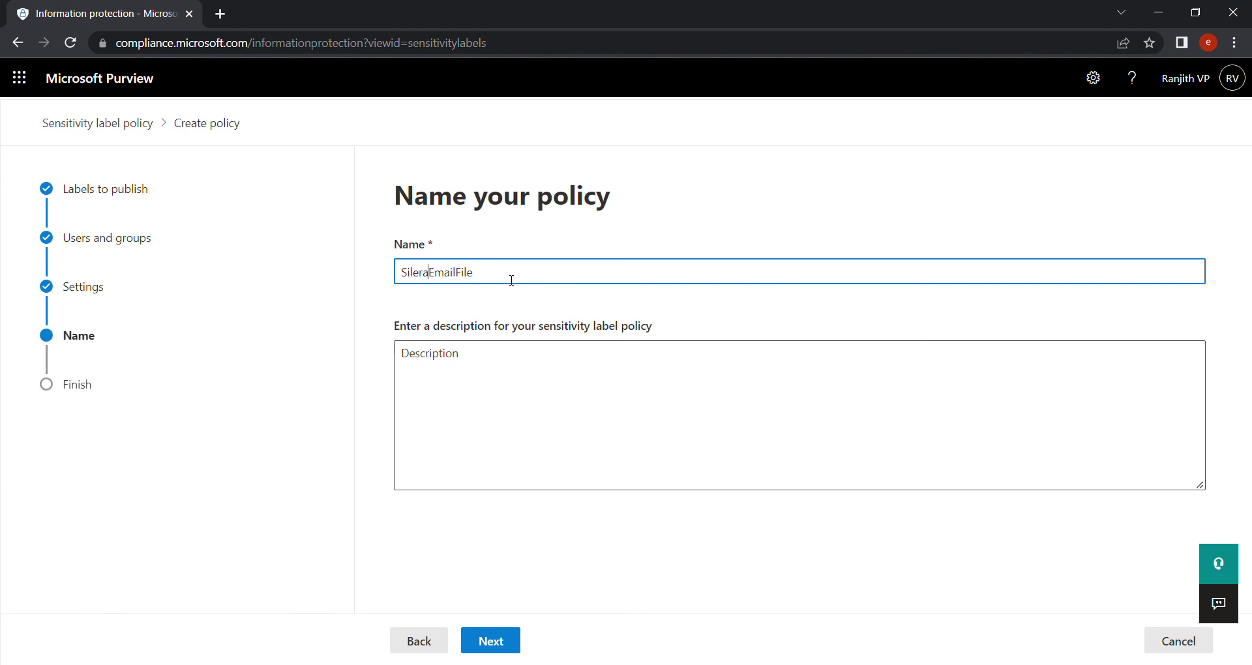
pyautogui.write('SensitivityPolicy')
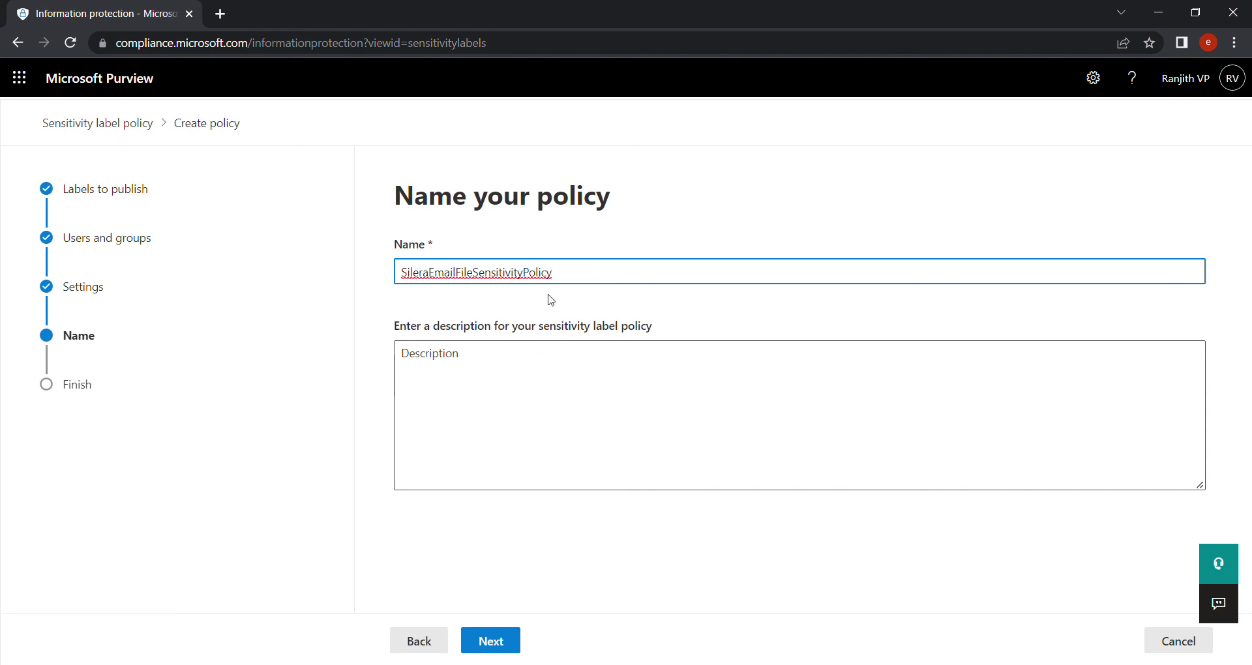
pyautogui.moveTo(563, 282); pyautogui.dragTo(393, 281)
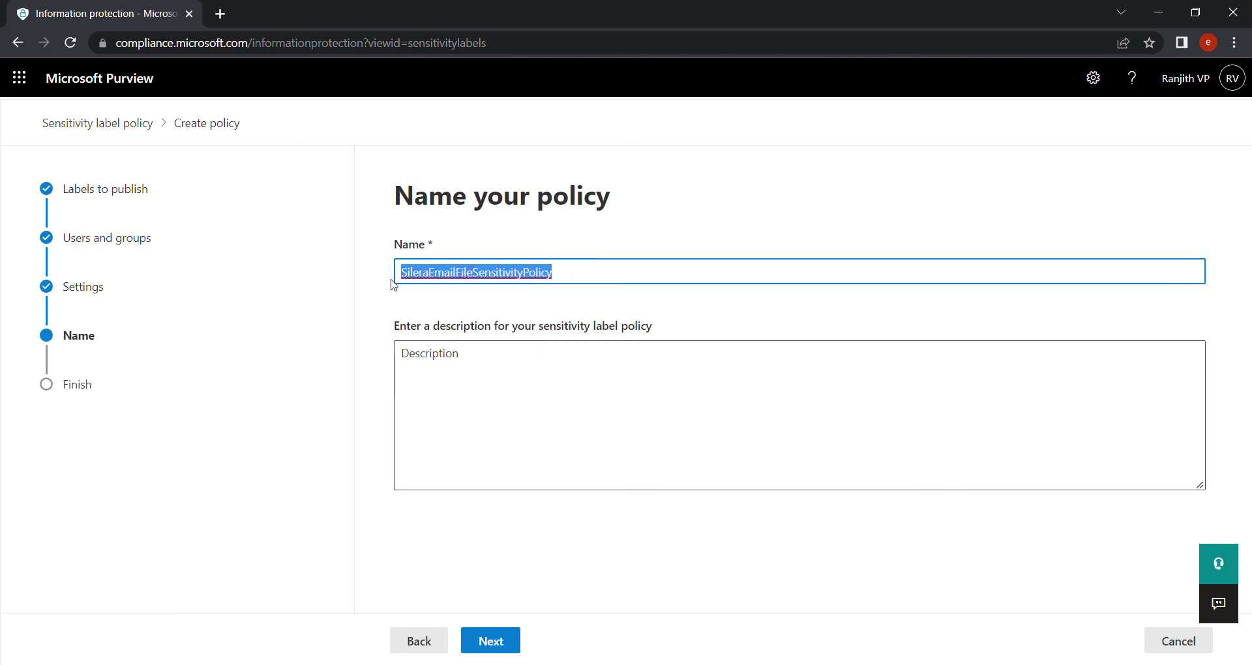
pyautogui.hotkey('ctrl', 'c')
pyautogui.click(445, 375)
pyautogui.hotkey('ctrl', 'v')
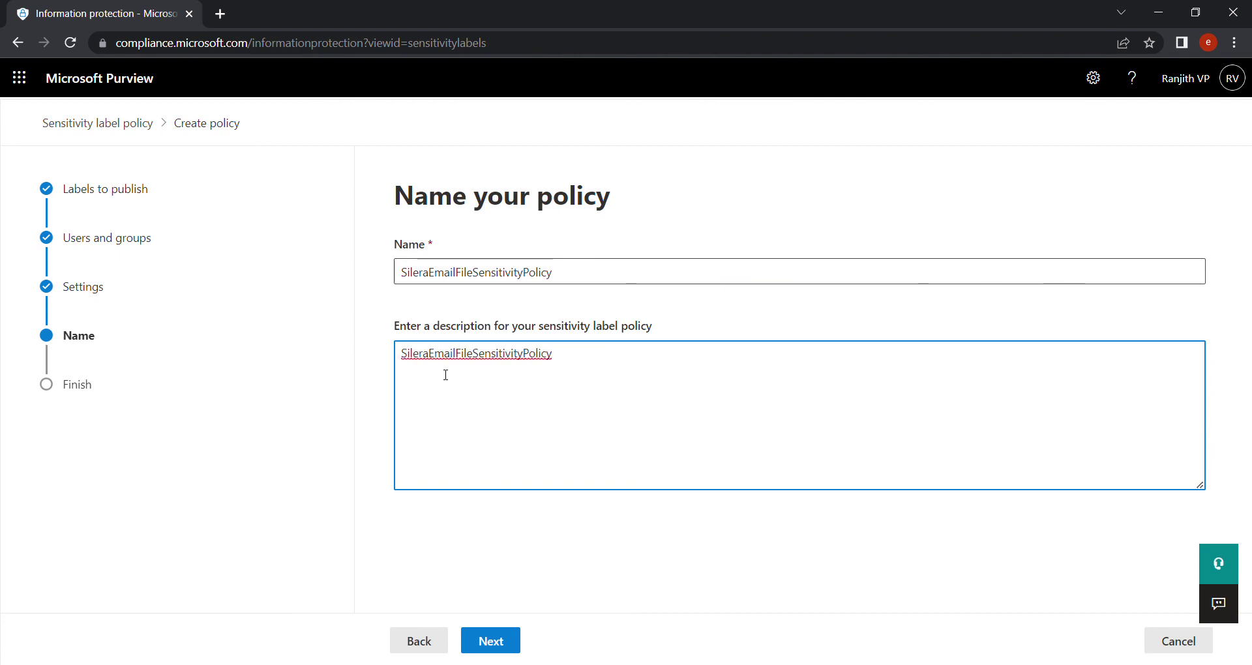
pyautogui.click(494, 641)
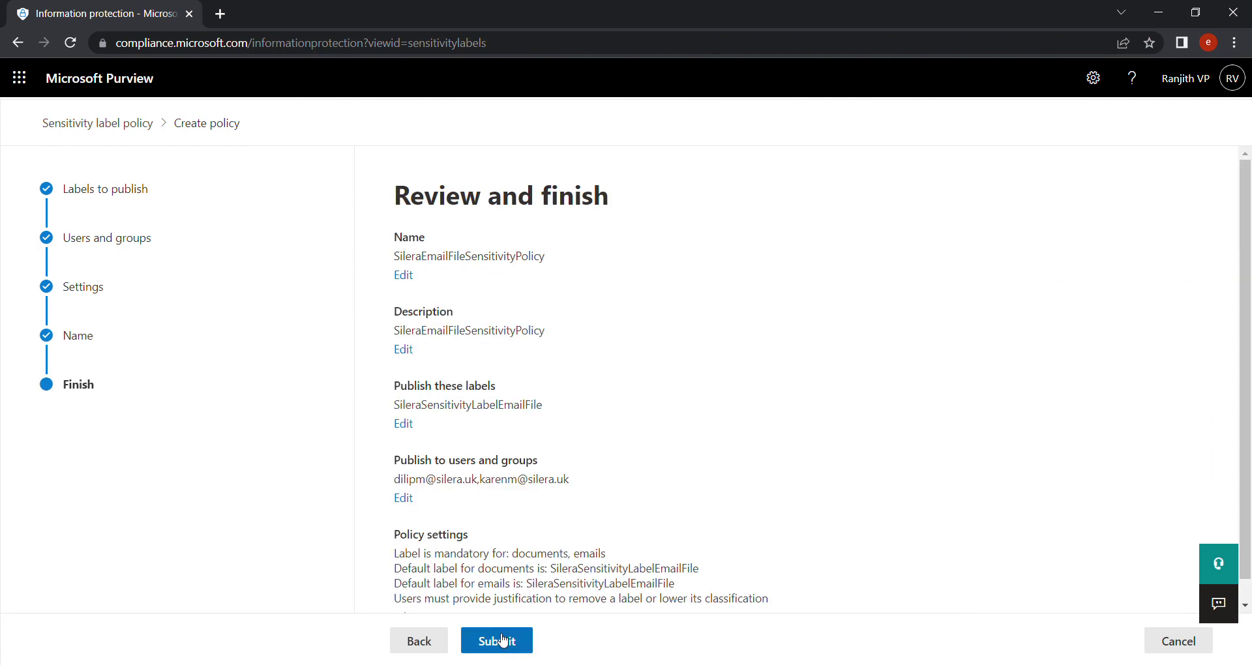
# Submit SileraEmailFileSensitivityPolicy and close the confirmation to return to the sensitivity labels list
pyautogui.click(502, 641)
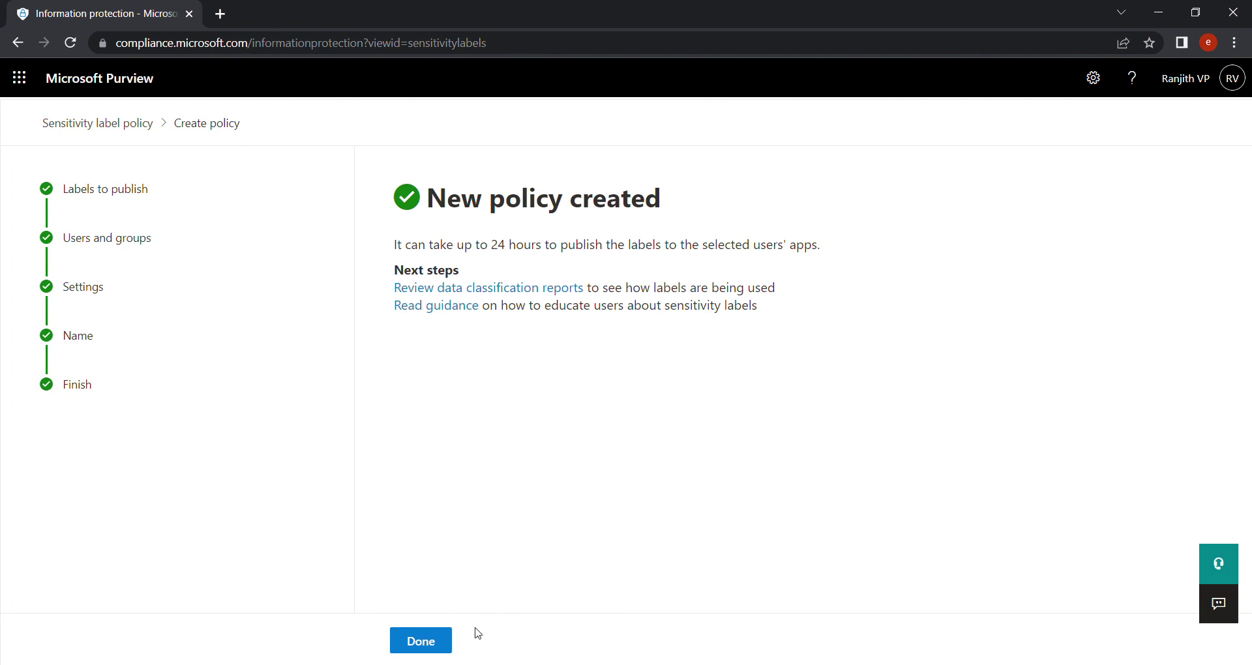
pyautogui.click(446, 647)
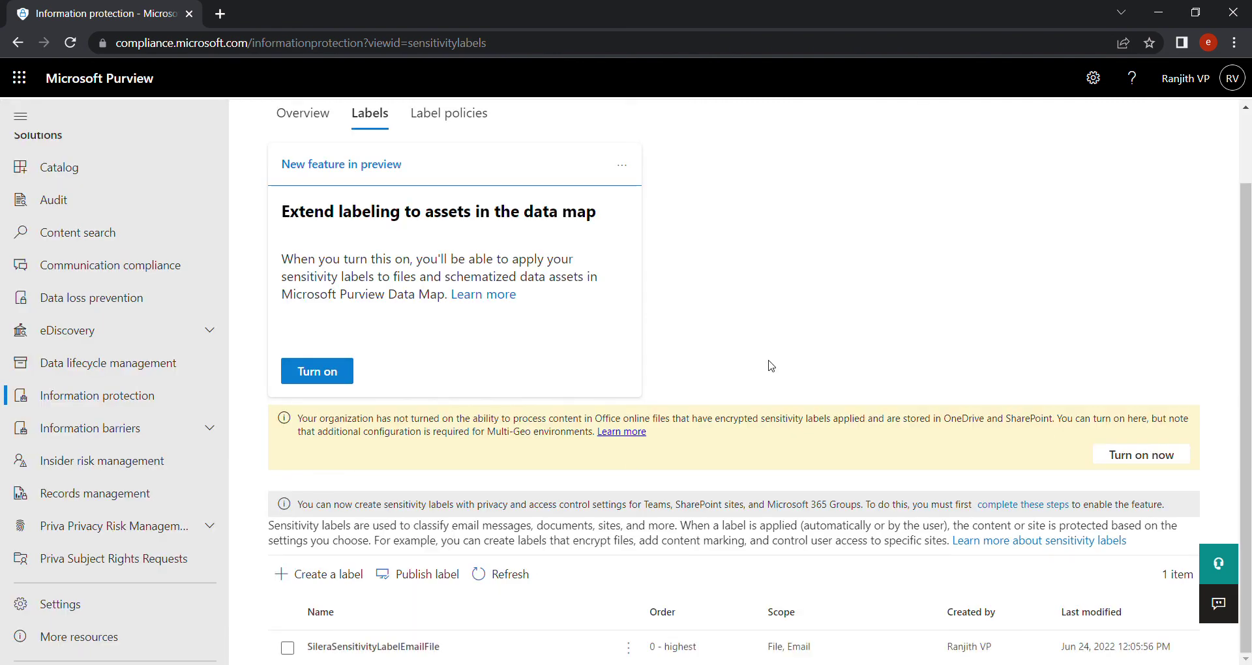